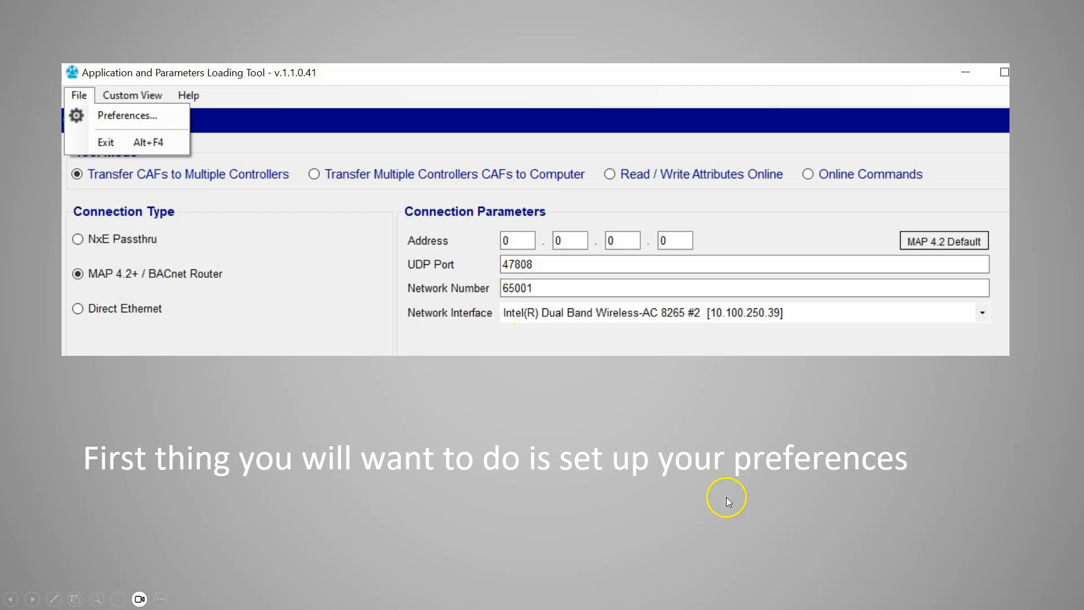
Step: Go through the remaining APLT slides, end the slide show and close the presentation
key("Right")
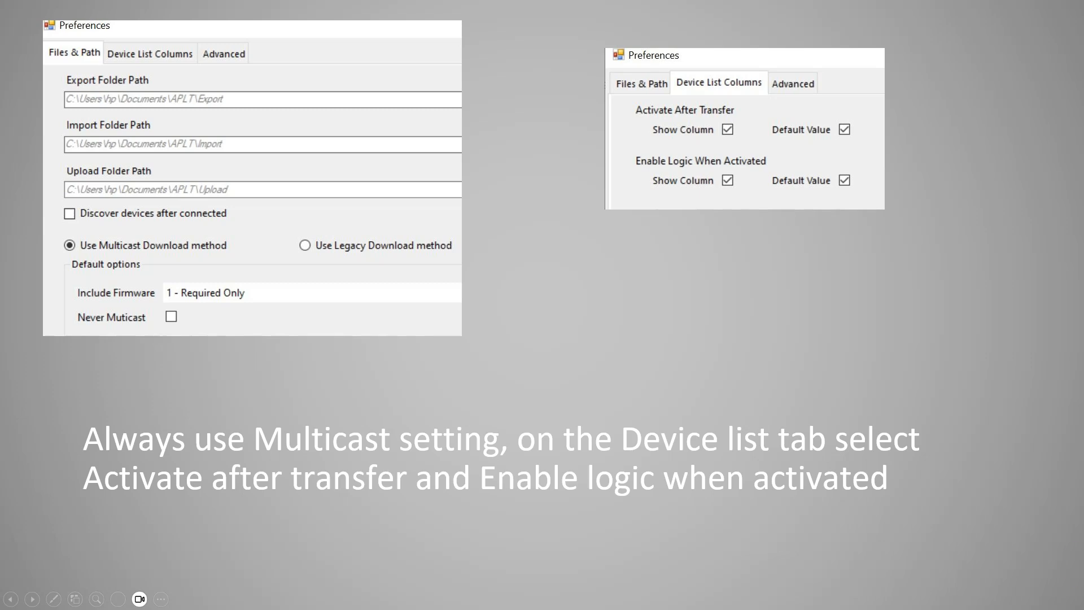
key("Right")
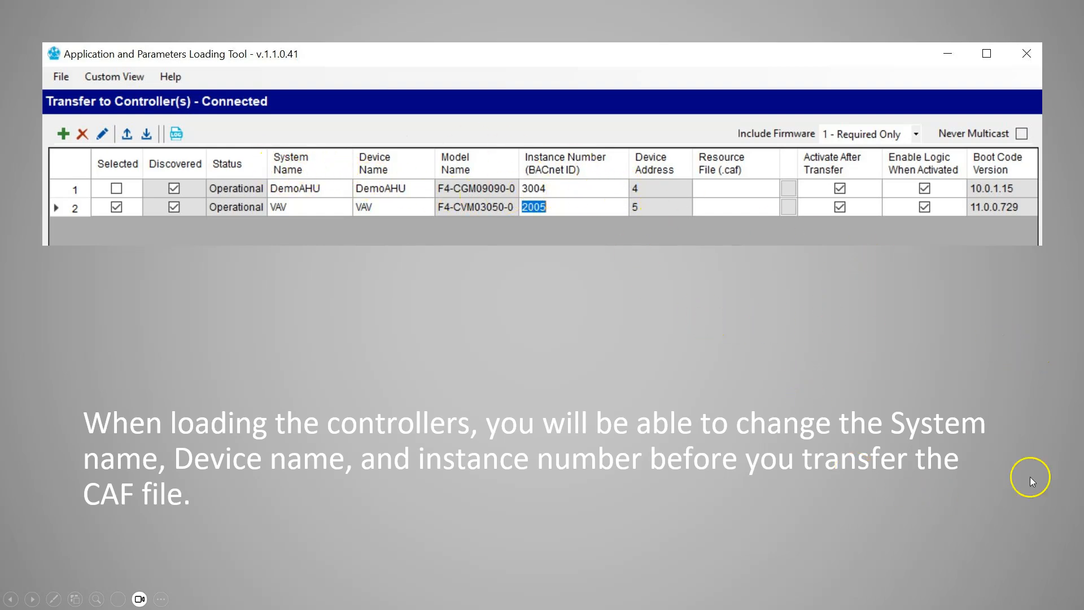
key("Right")
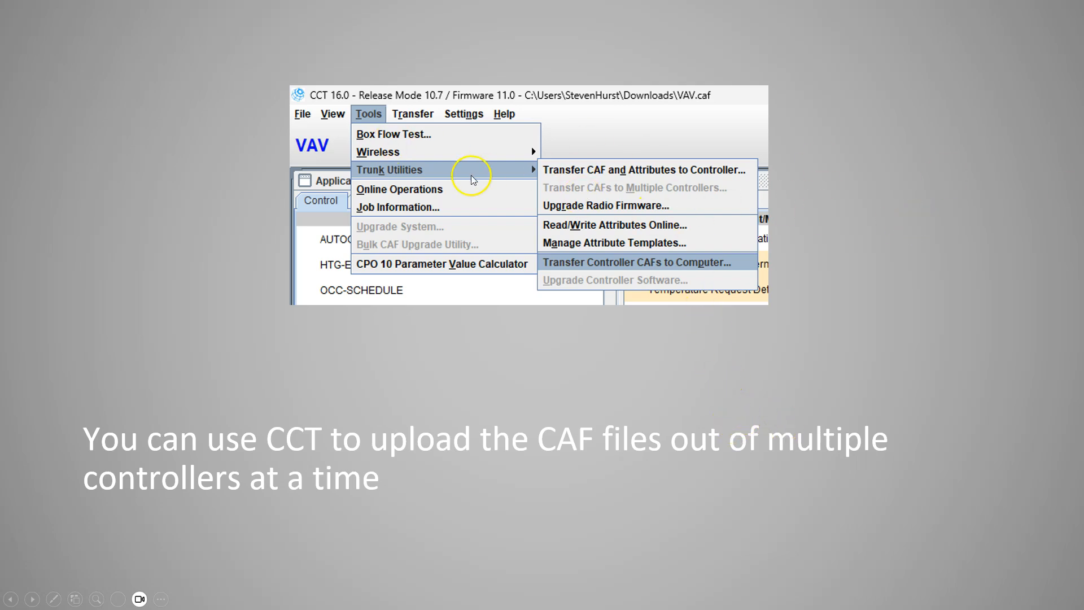
key("Escape")
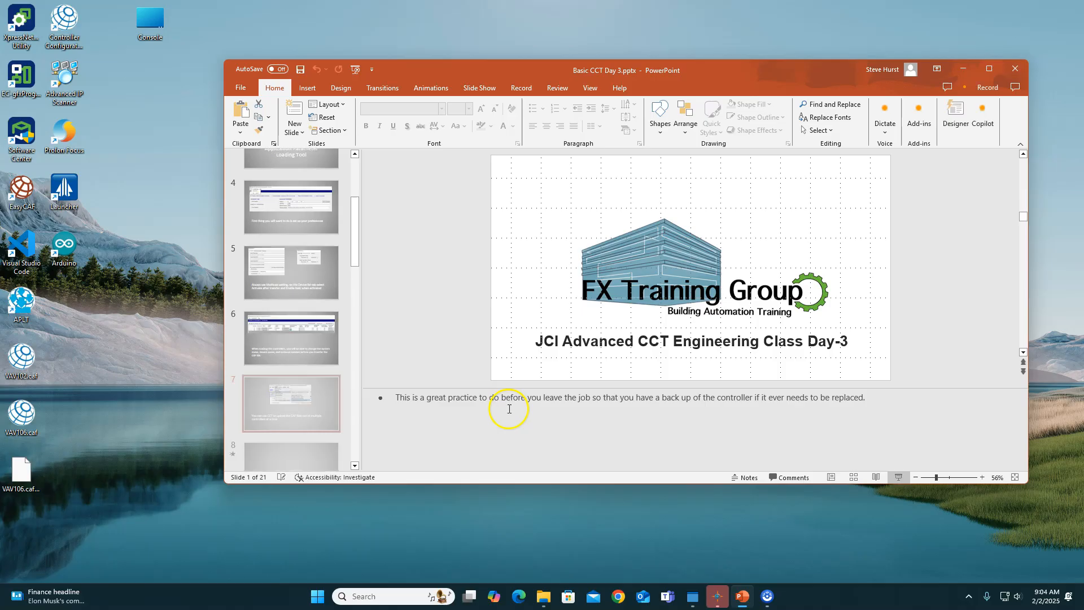
left_click(1021, 76)
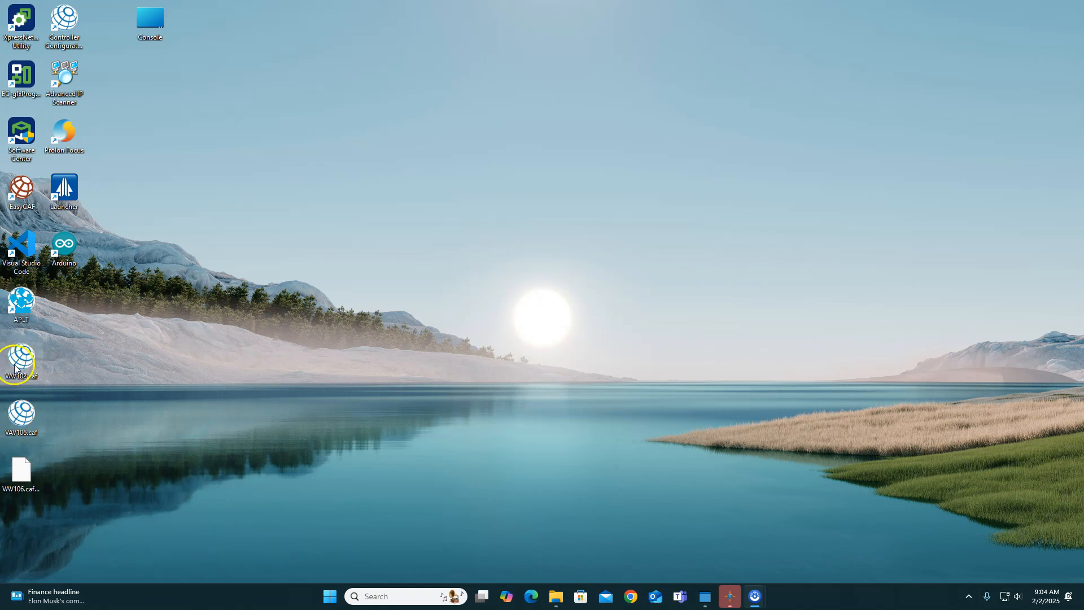
Step: Launch APLT and connect through the MAP 4.2+ / BACnet Router in Transfer CAFs to Multiple Controllers mode
left_click(26, 305)
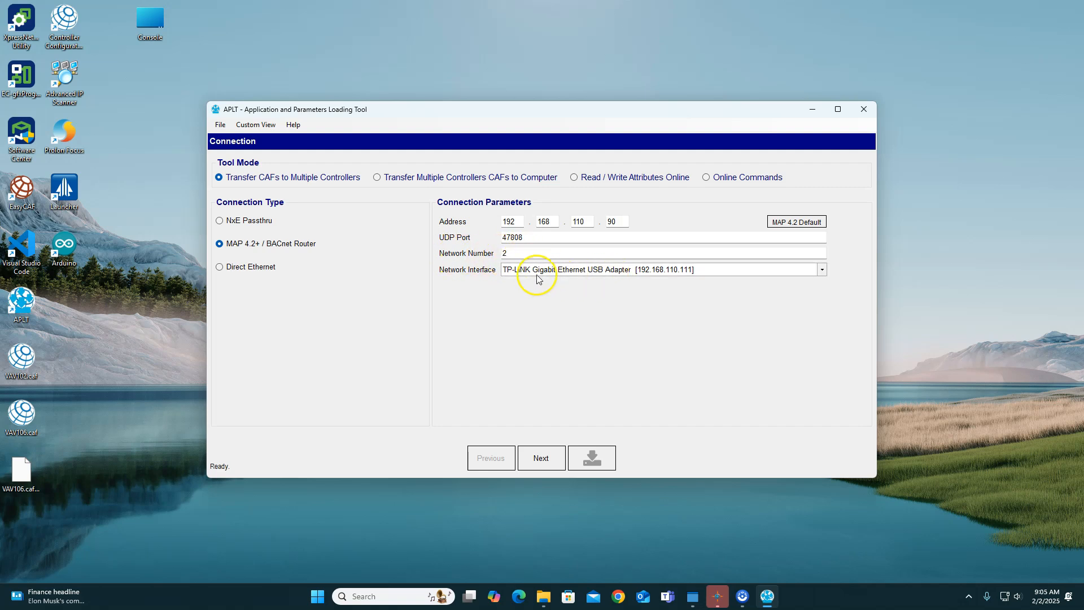
left_click(540, 462)
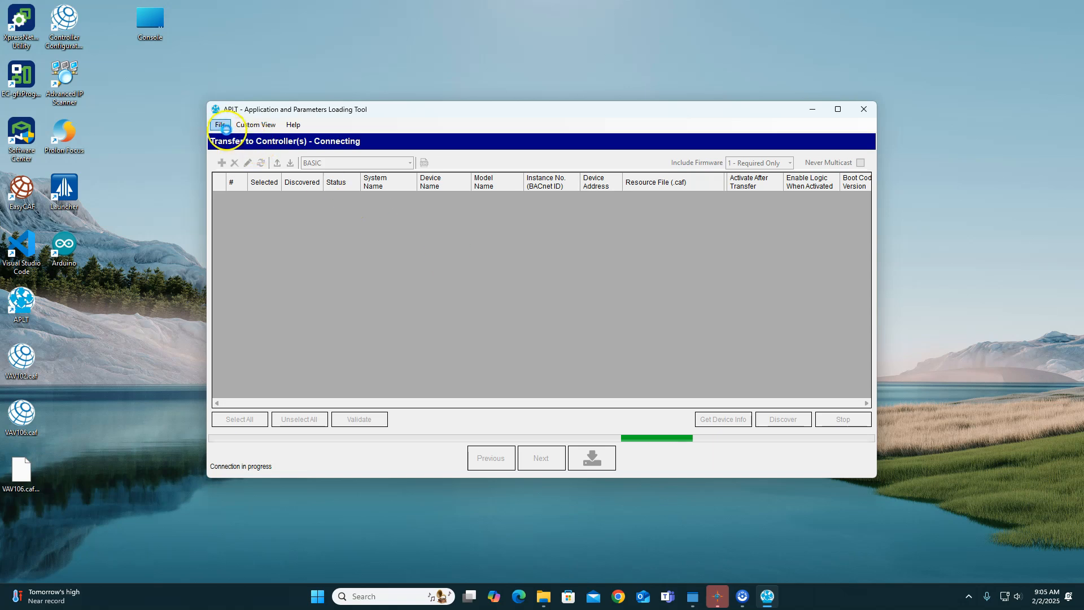
Step: Review the preferences for download method, Include Firmware choices, device list columns and advanced options, and close them without saving
left_click(224, 126)
left_click(254, 142)
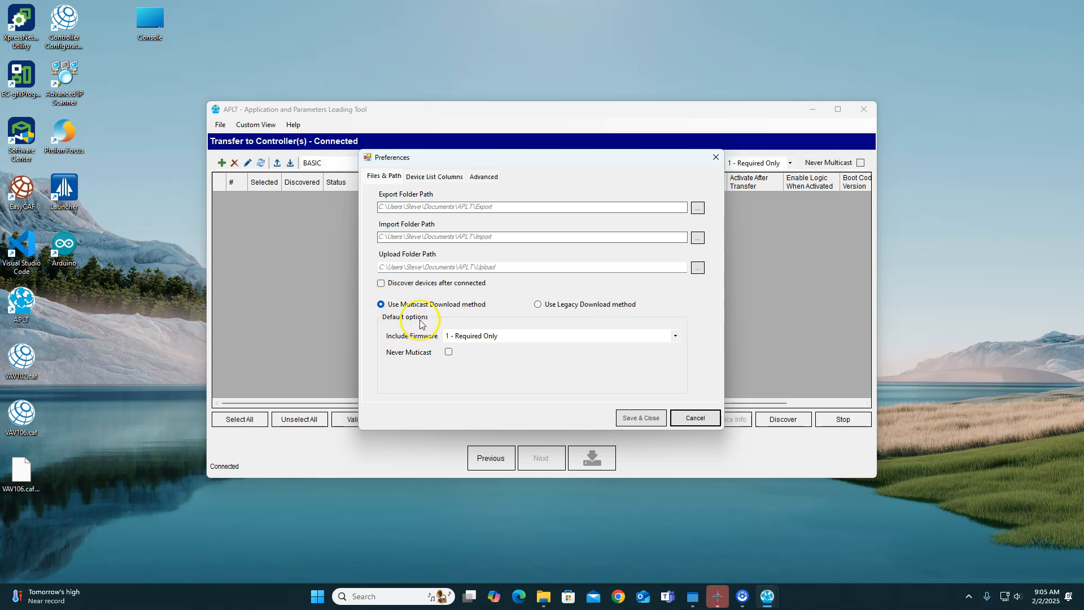
left_click(507, 339)
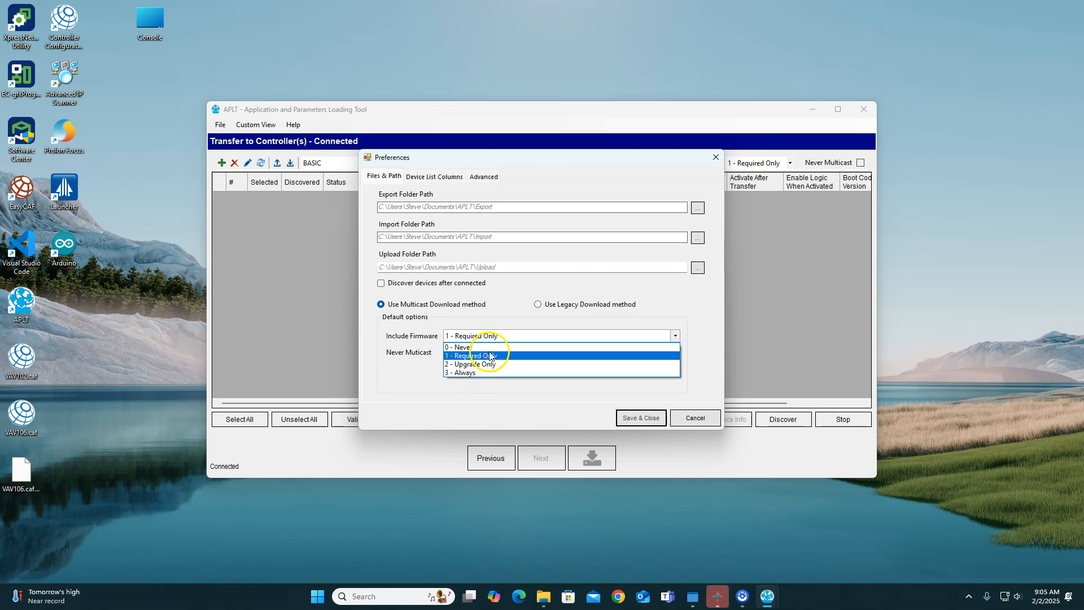
left_click(492, 356)
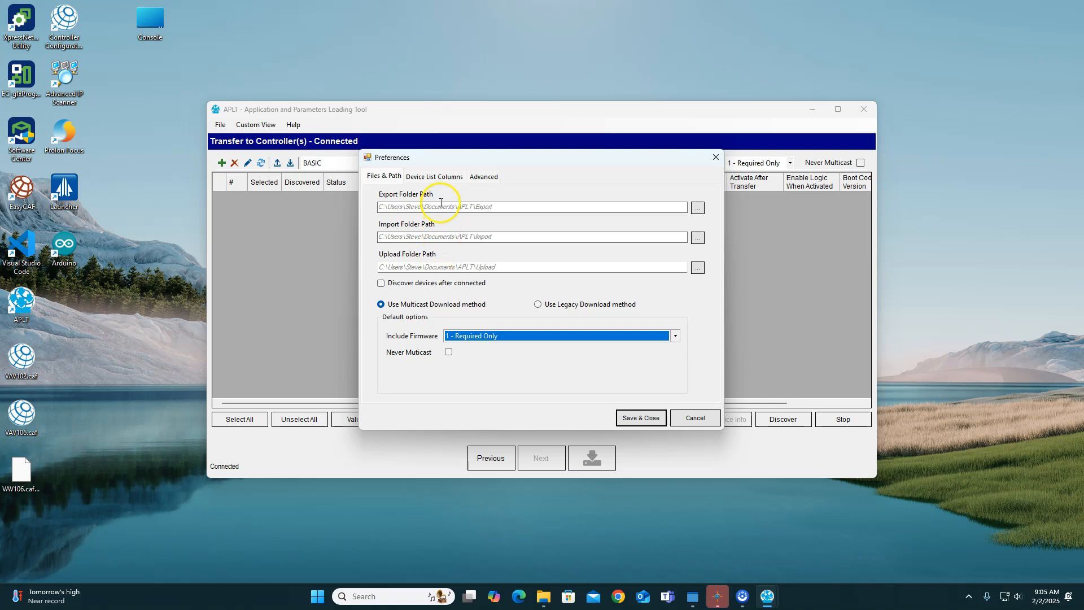
left_click(435, 177)
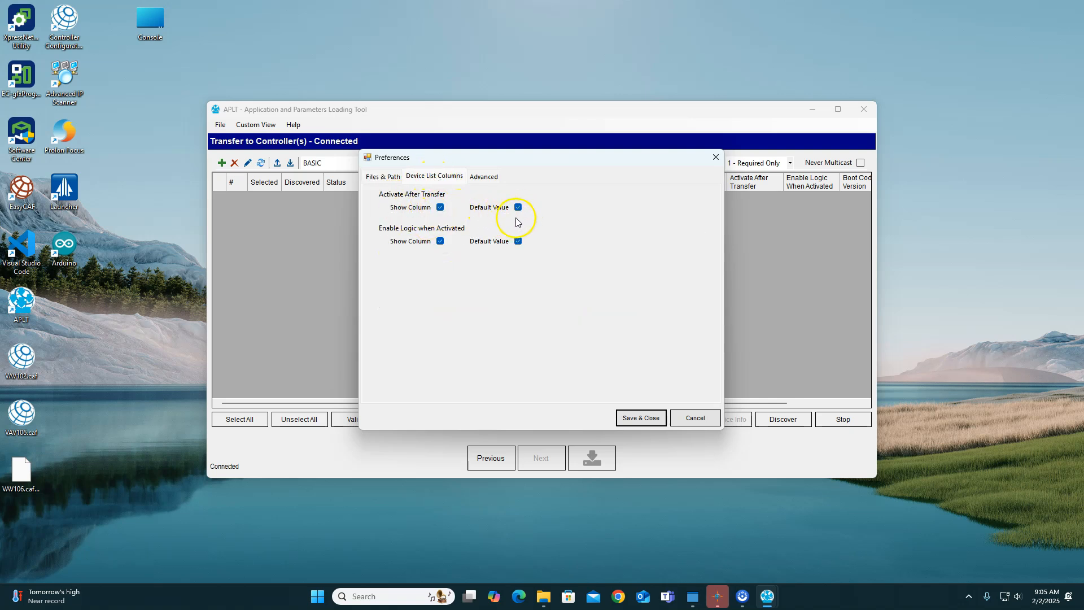
left_click(482, 176)
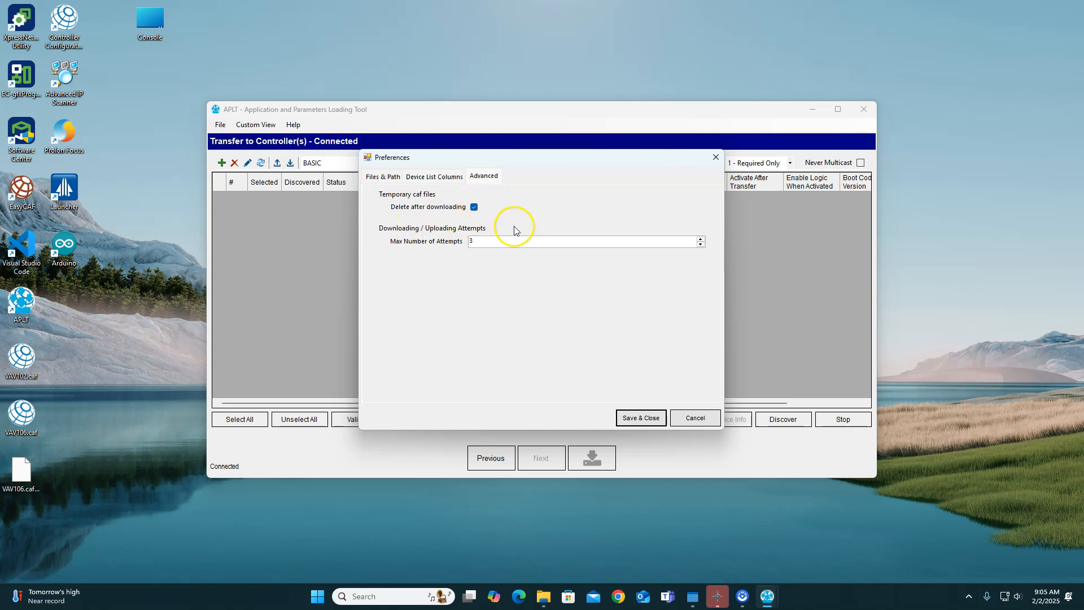
left_click(716, 157)
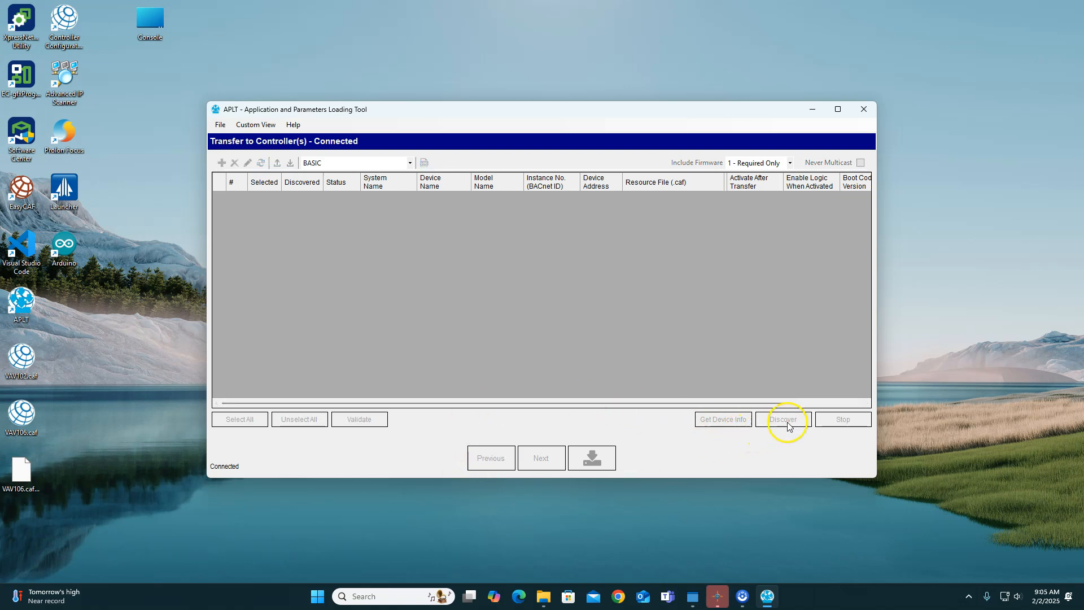
Step: Discover the networked controllers and assign VAV106.caf from the Desktop as the resource file of the controller at address 5
left_click(769, 424)
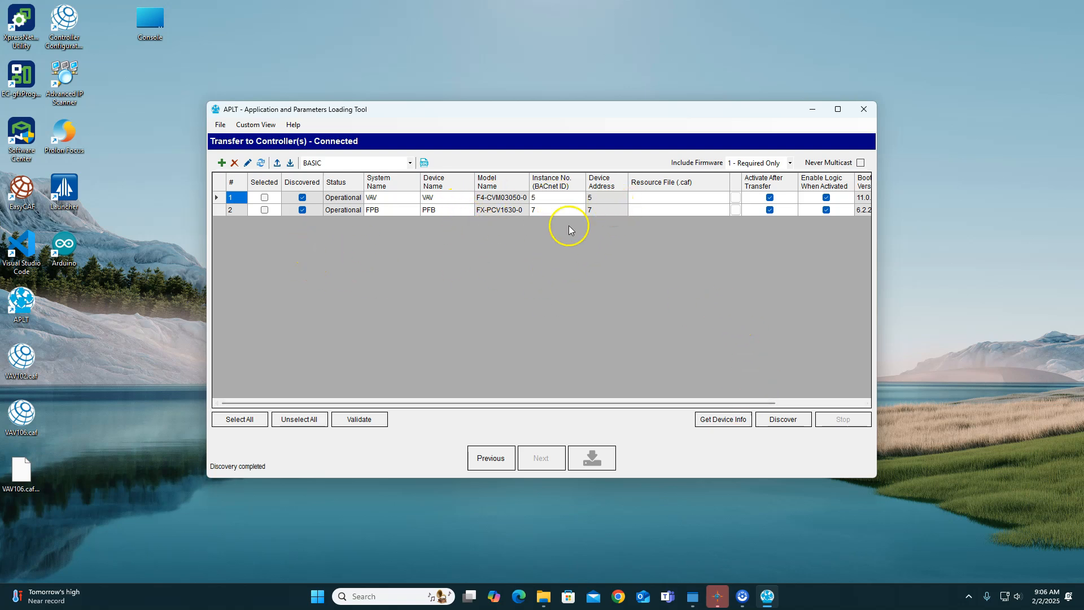
left_click(734, 197)
scroll(476, 307, "down", 10)
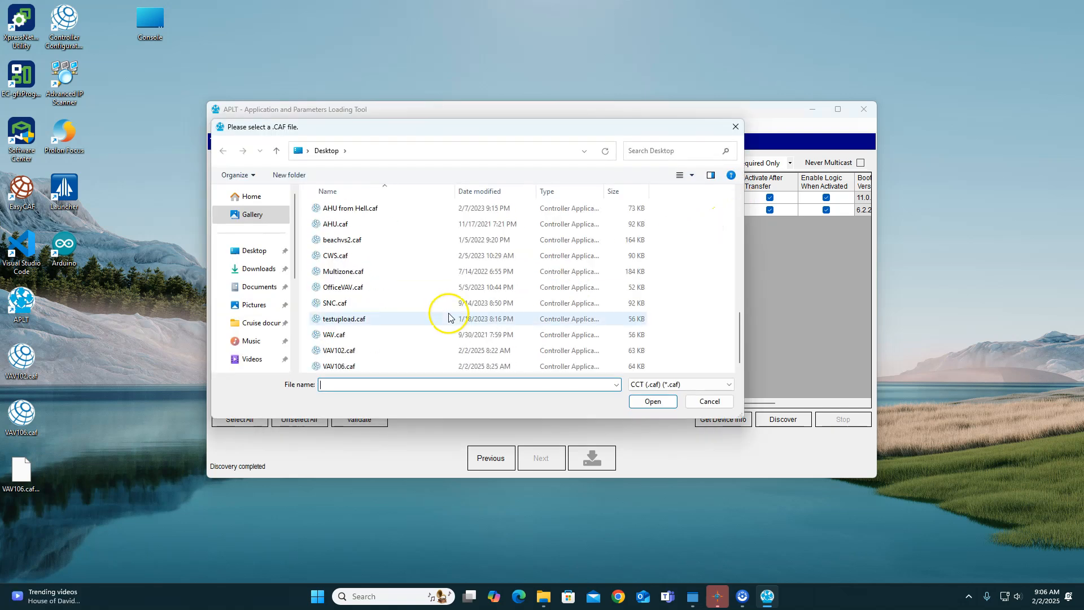
left_click(341, 366)
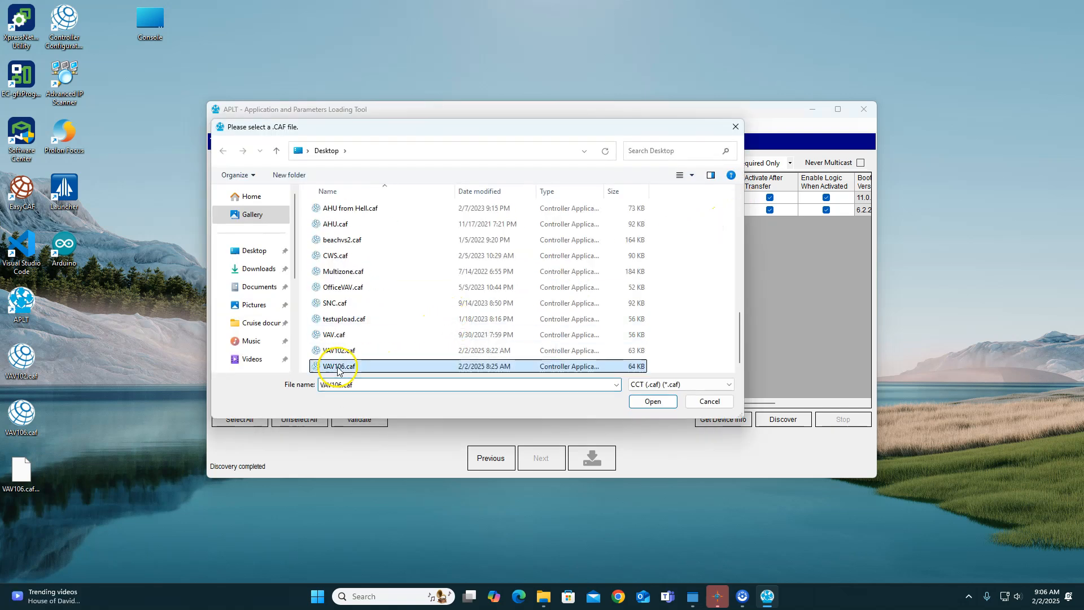
left_click(652, 401)
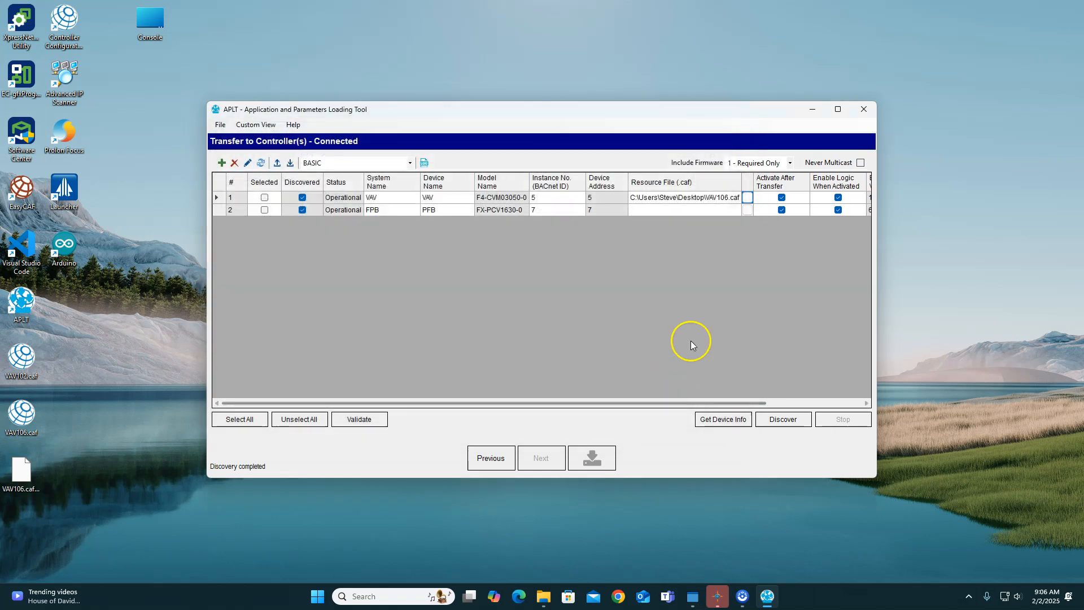
Step: Assign VAV102.caf from the Desktop as the resource file of the controller at address 7
left_click(748, 210)
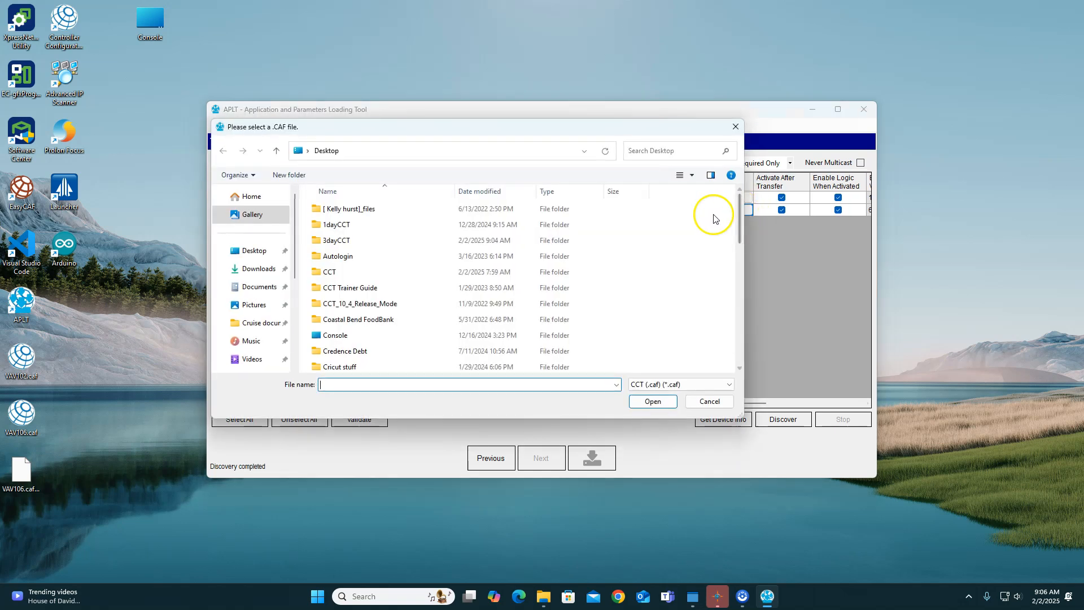
scroll(382, 350, "down", 10)
left_click(386, 350)
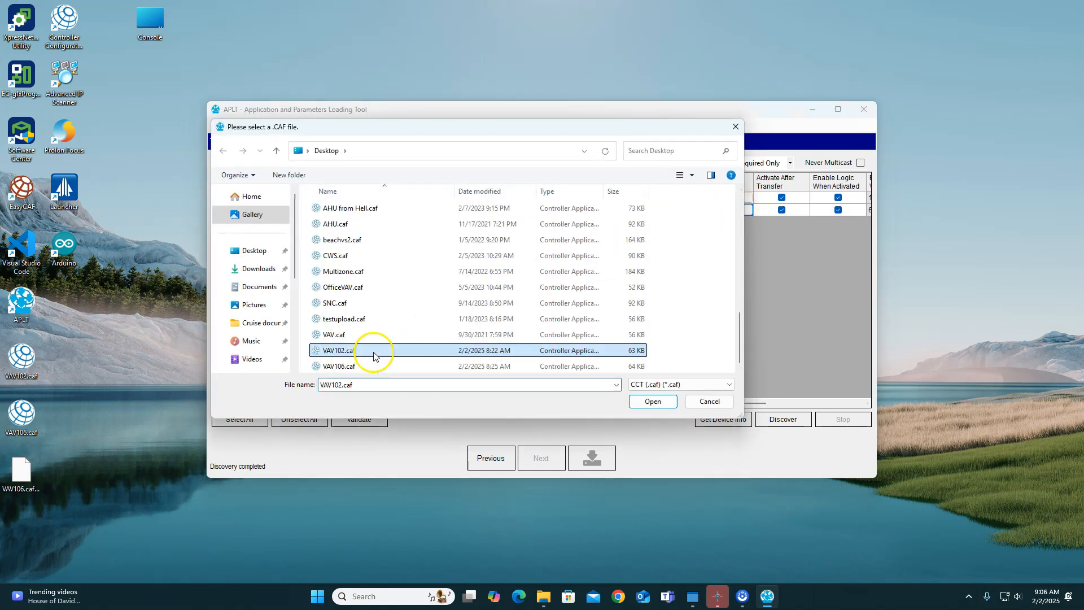
left_click(654, 401)
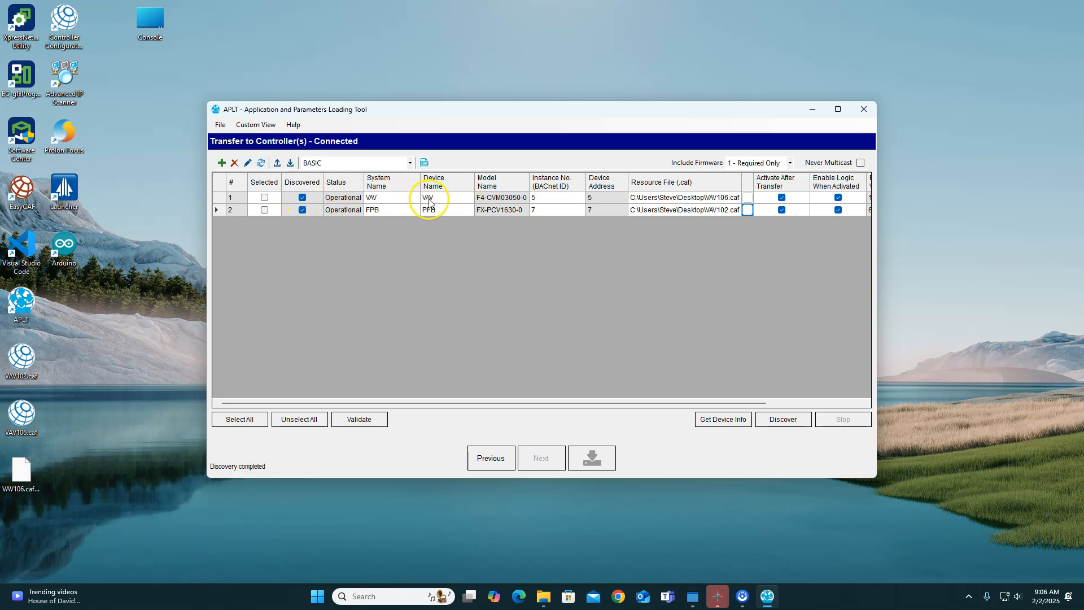
Step: Set the controllers' device names to FPB_05 and FPB_07, and the first controller's system name to FPB
left_click(450, 201)
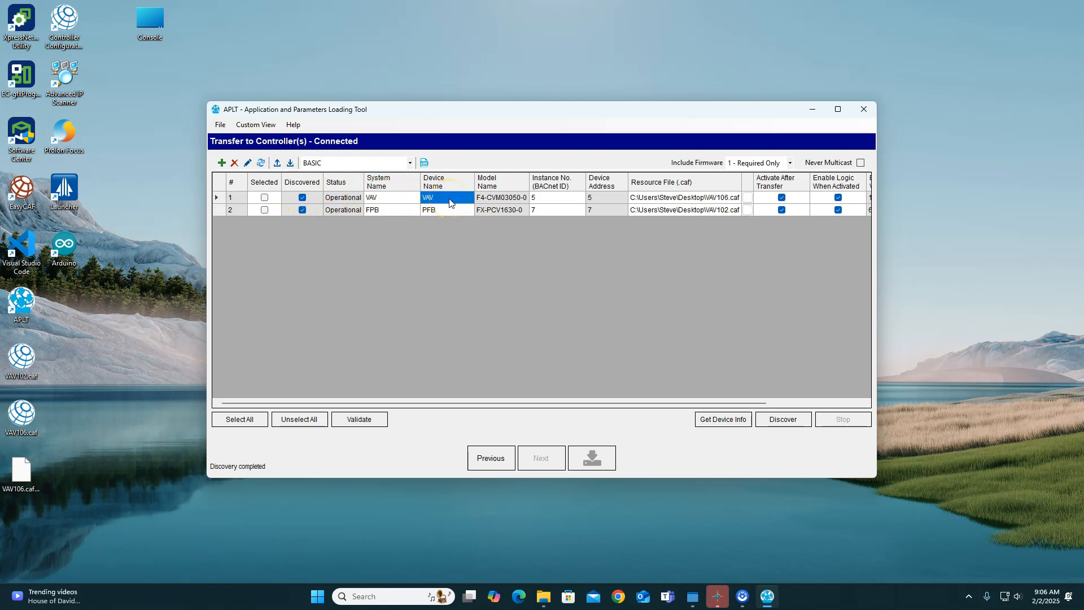
type("FPB_05")
left_click(448, 211)
type("FP")
left_click(389, 199)
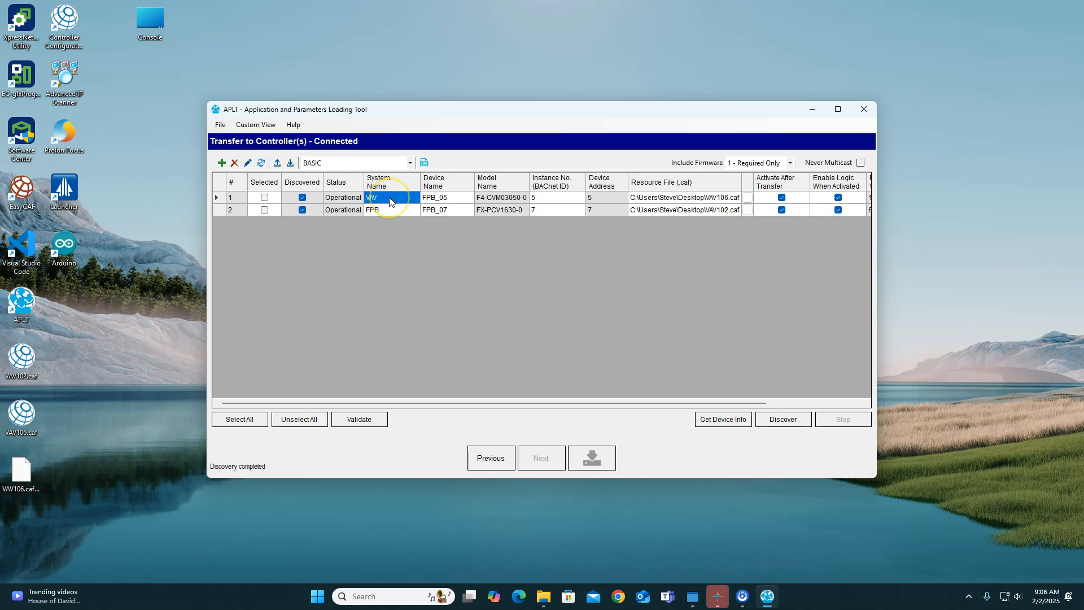
type("FPB")
Step: Set the BACnet instance numbers to 2005 for FPB_05 and 2007 for FPB_07
left_click(554, 199)
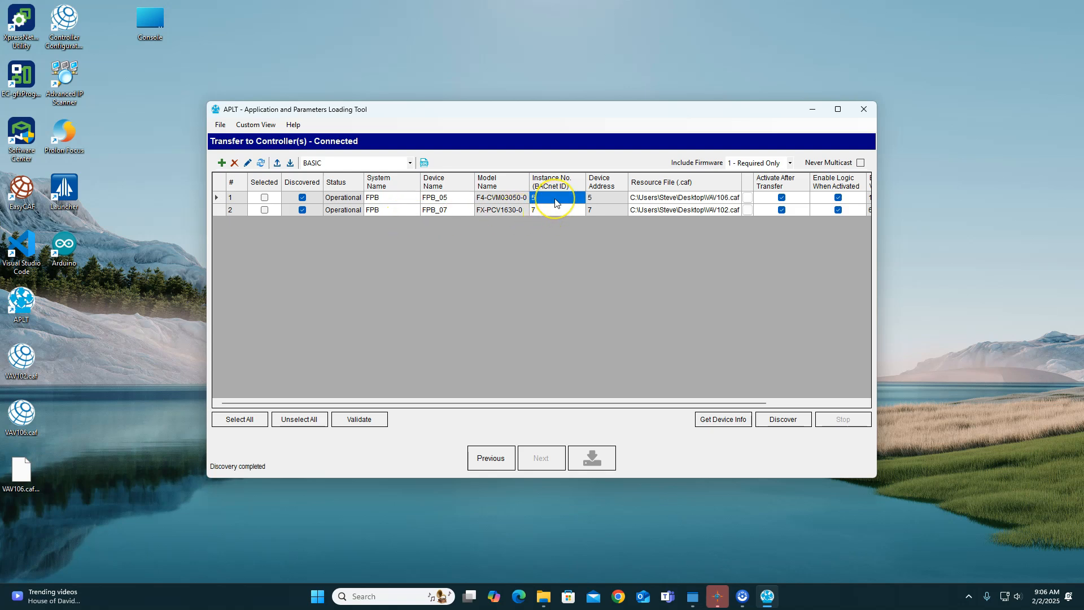
type("200")
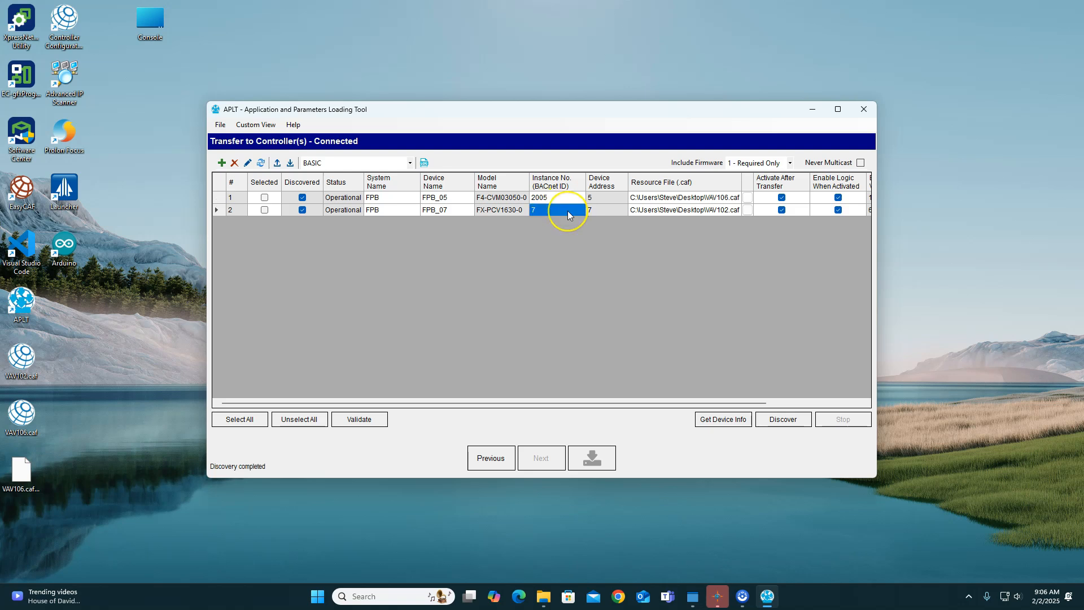
type("2007")
Step: Select both FPB_05 and FPB_07 for transfer and download their CAF files to them
left_click_drag(530, 403, 663, 370)
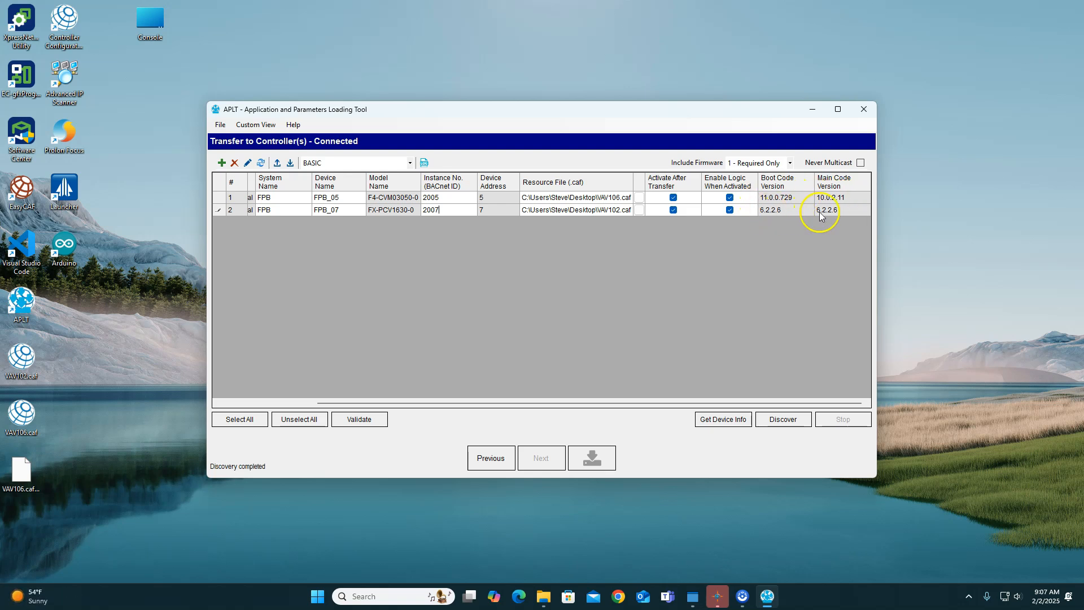
left_click_drag(703, 403, 564, 403)
left_click(265, 197)
left_click(264, 210)
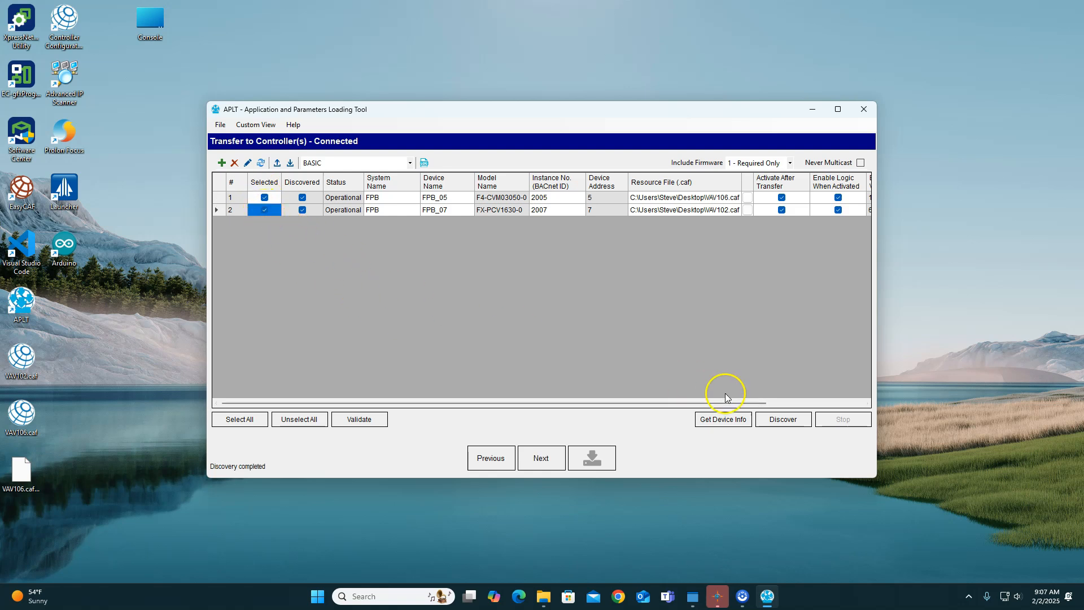
left_click(545, 464)
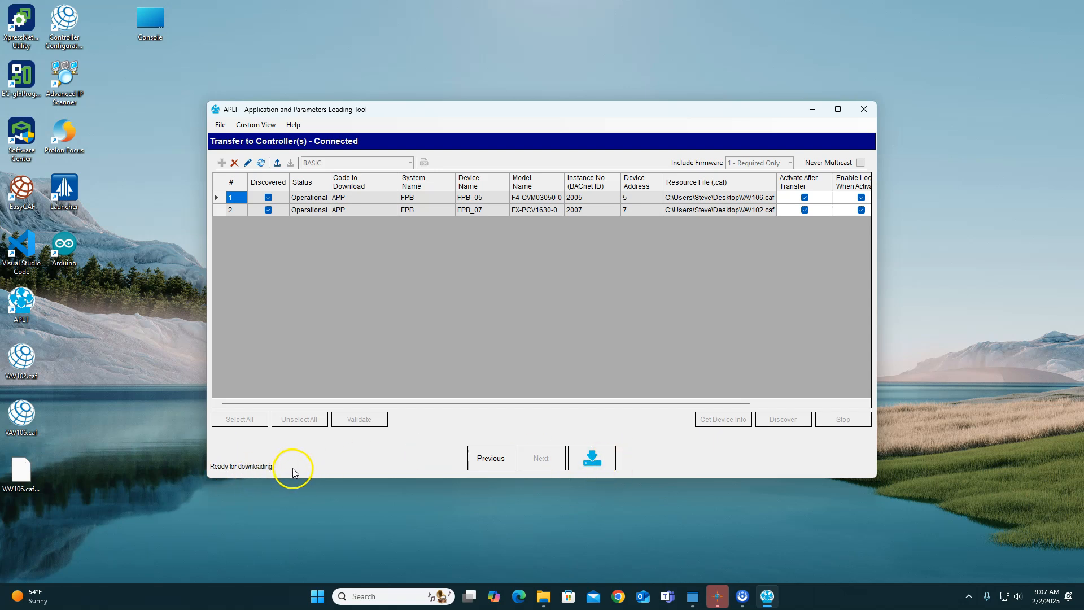
left_click(607, 462)
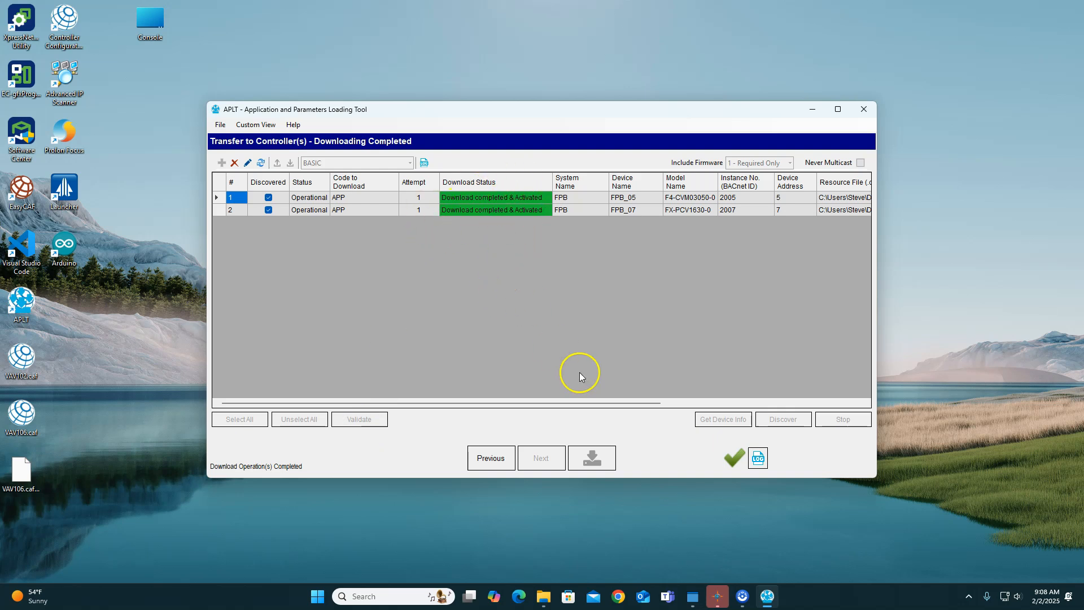
Step: Examine the download log for the start, finish and duration of each controller's transfer, and close it
left_click(759, 460)
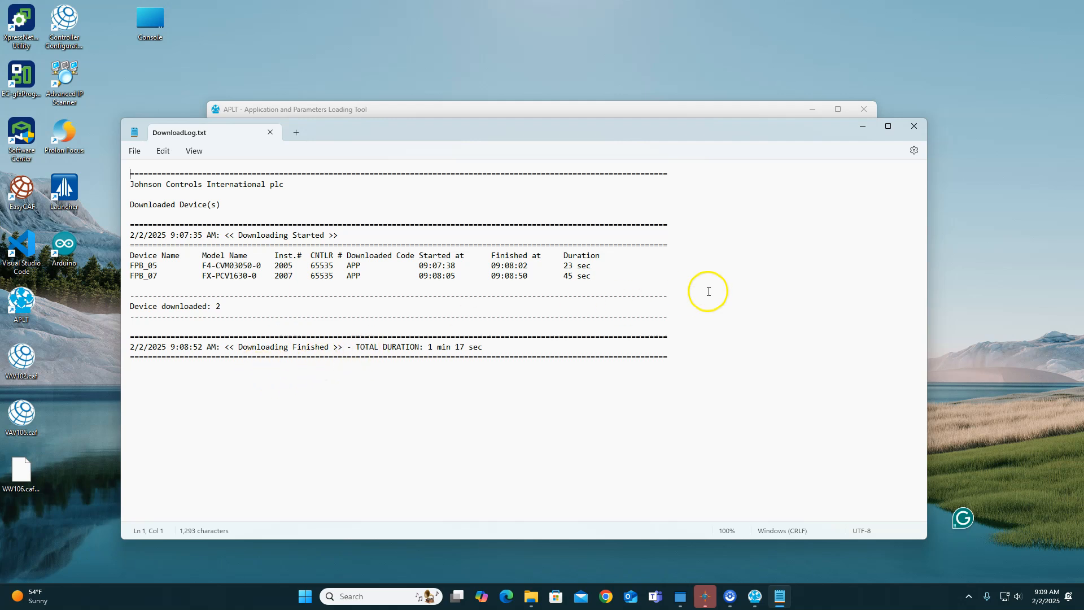
left_click(914, 126)
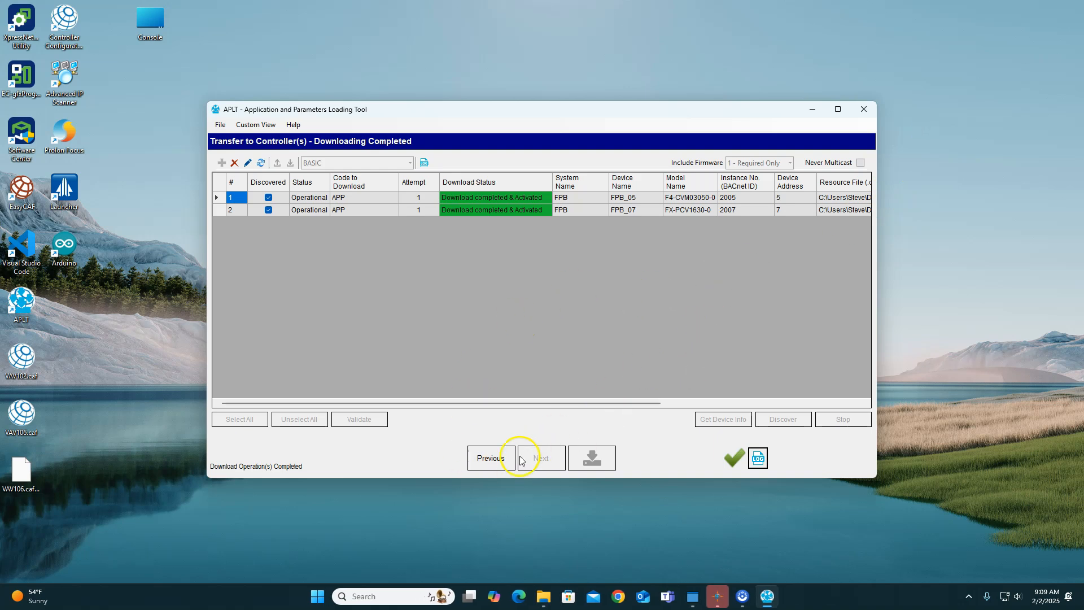
Step: Return to the connection setup and connect in Read / Write Attributes Online mode
left_click(497, 461)
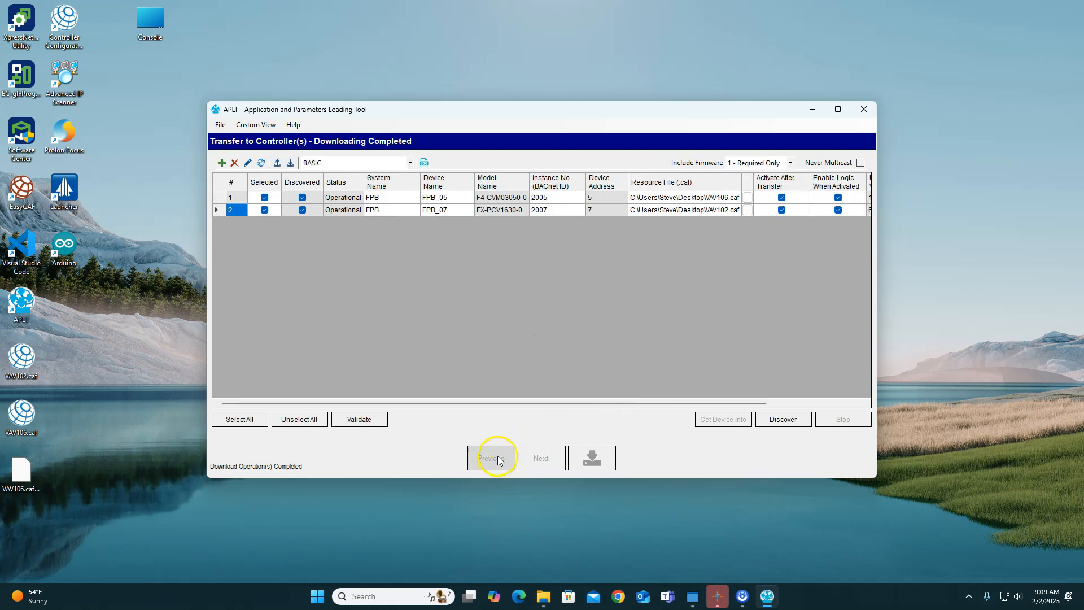
left_click(508, 452)
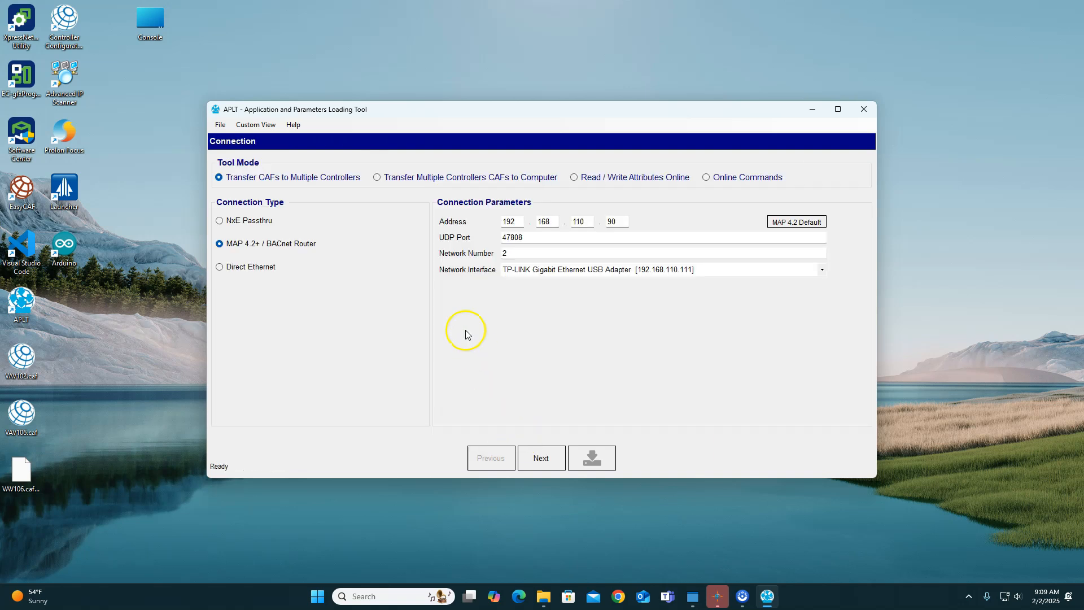
left_click(592, 178)
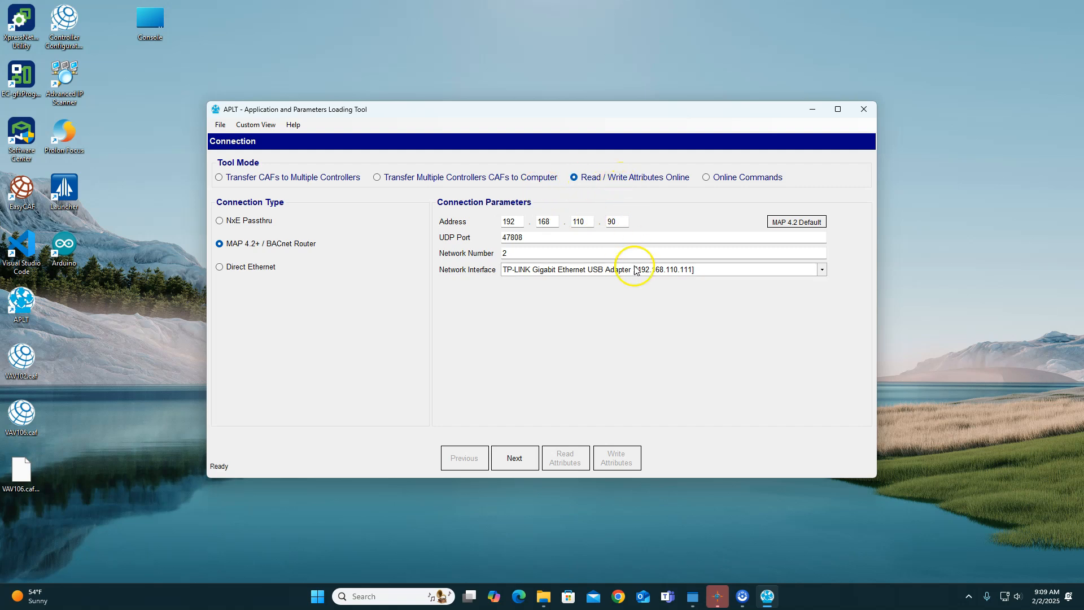
left_click(514, 458)
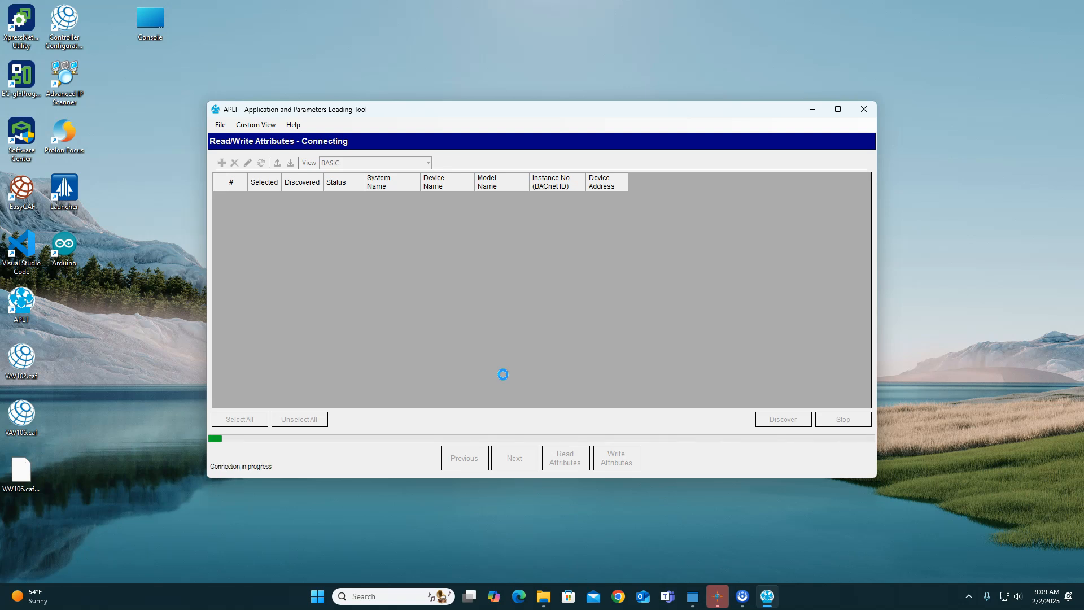
left_click(511, 380)
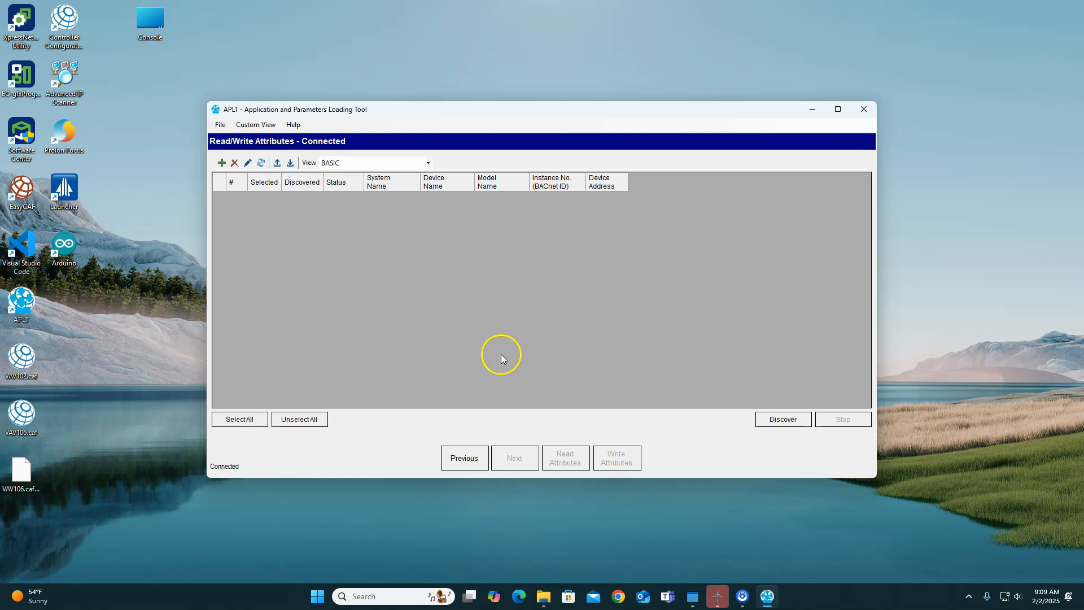
left_click(421, 167)
left_click(406, 180)
left_click(427, 164)
left_click(405, 183)
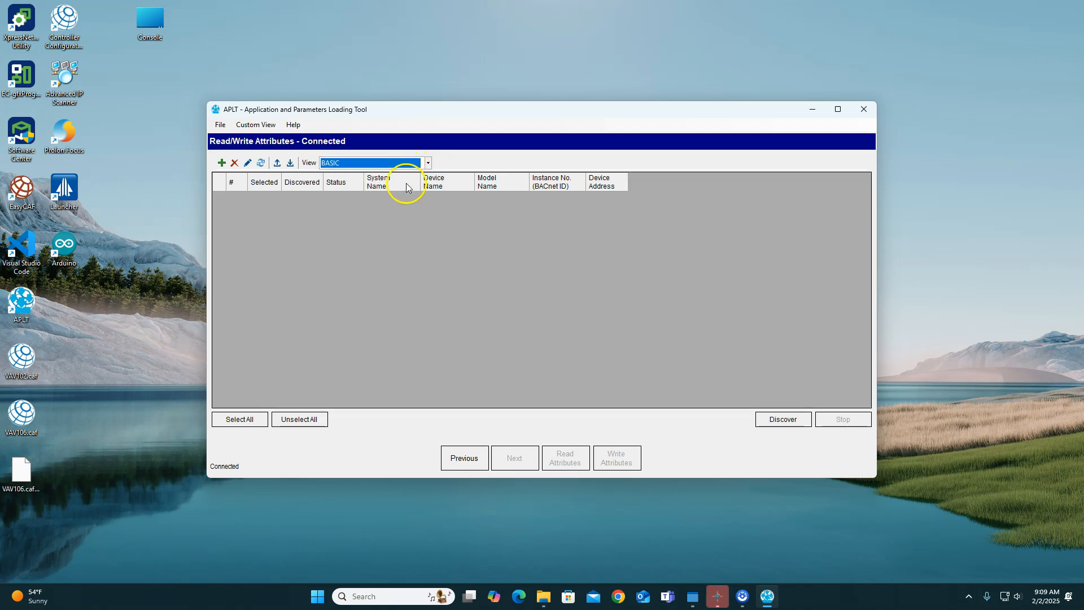
left_click(222, 164)
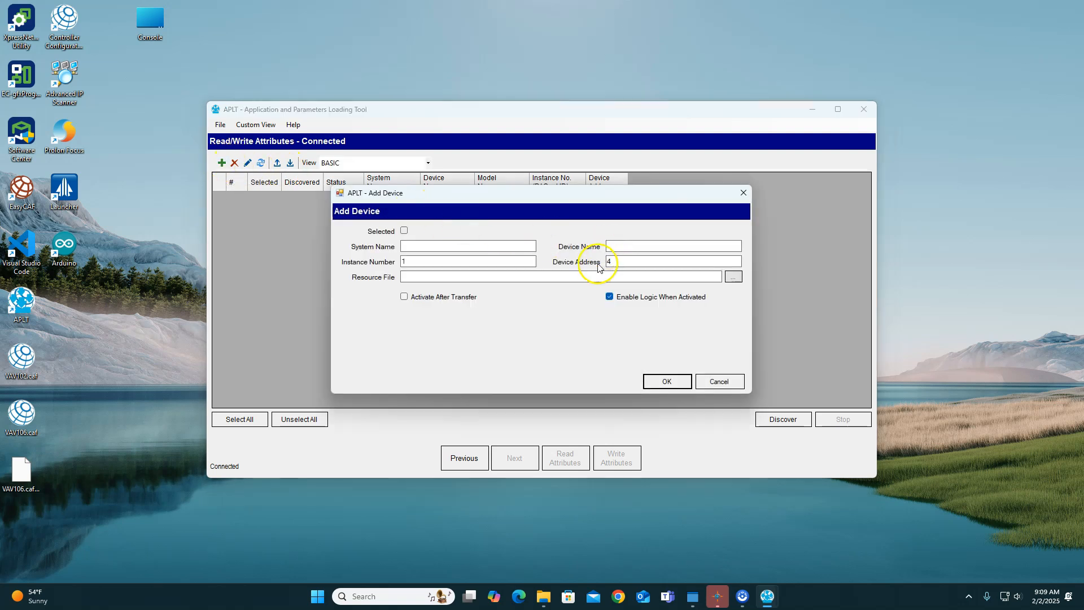
left_click(743, 193)
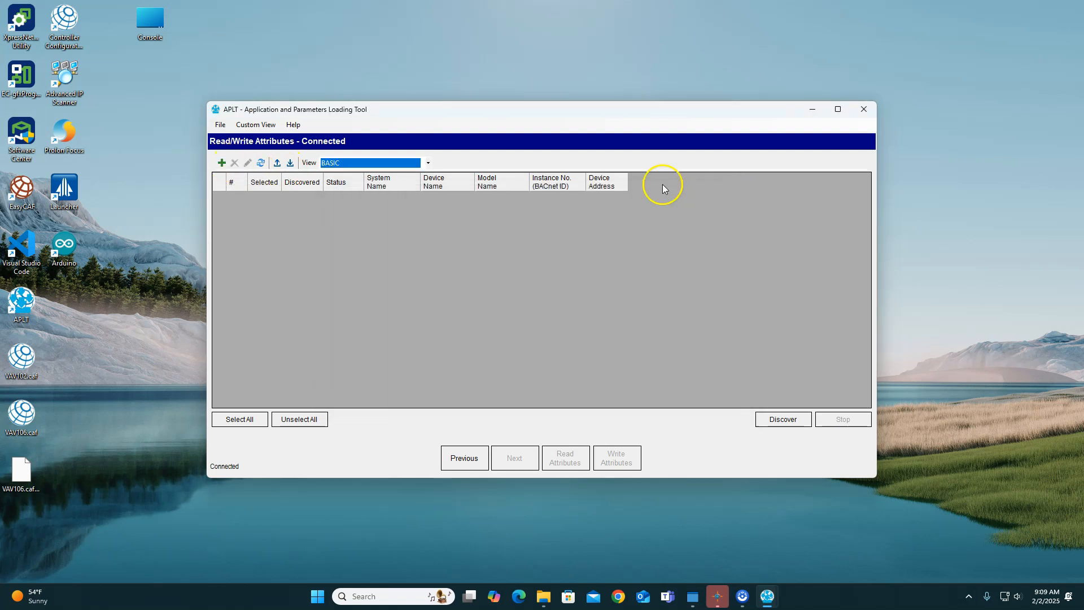
Step: Open the custom view definitions and delete the view named New View
left_click(270, 125)
left_click(272, 137)
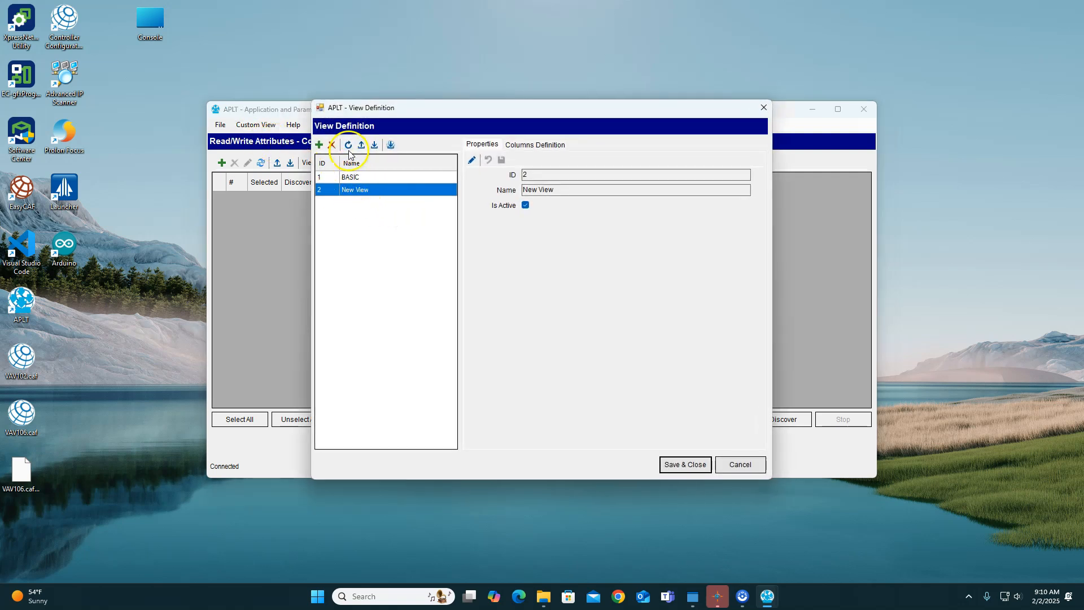
left_click(332, 144)
left_click(577, 347)
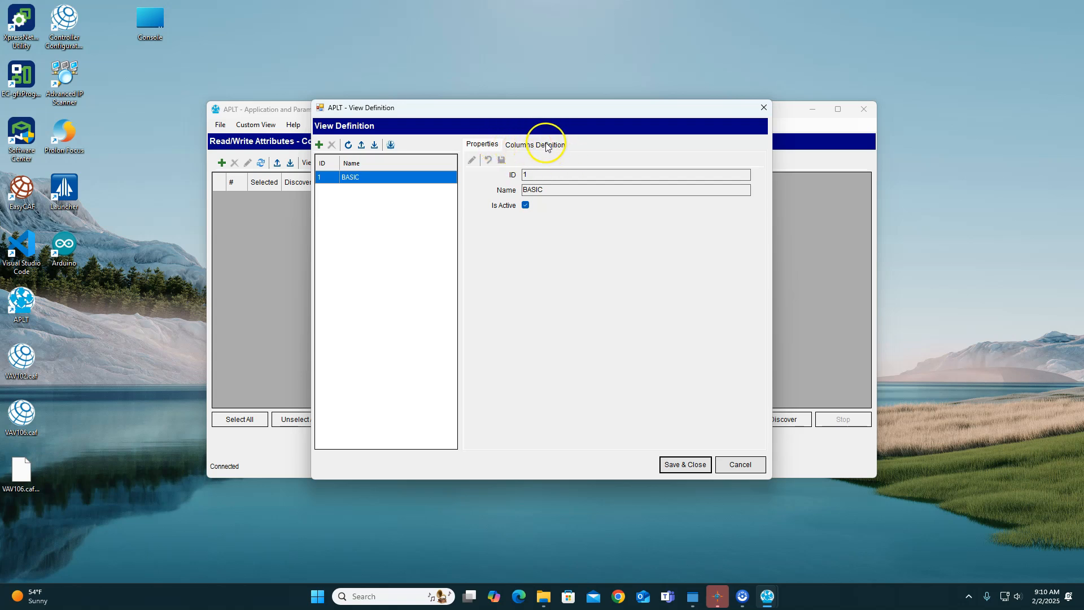
left_click(525, 205)
left_click(531, 144)
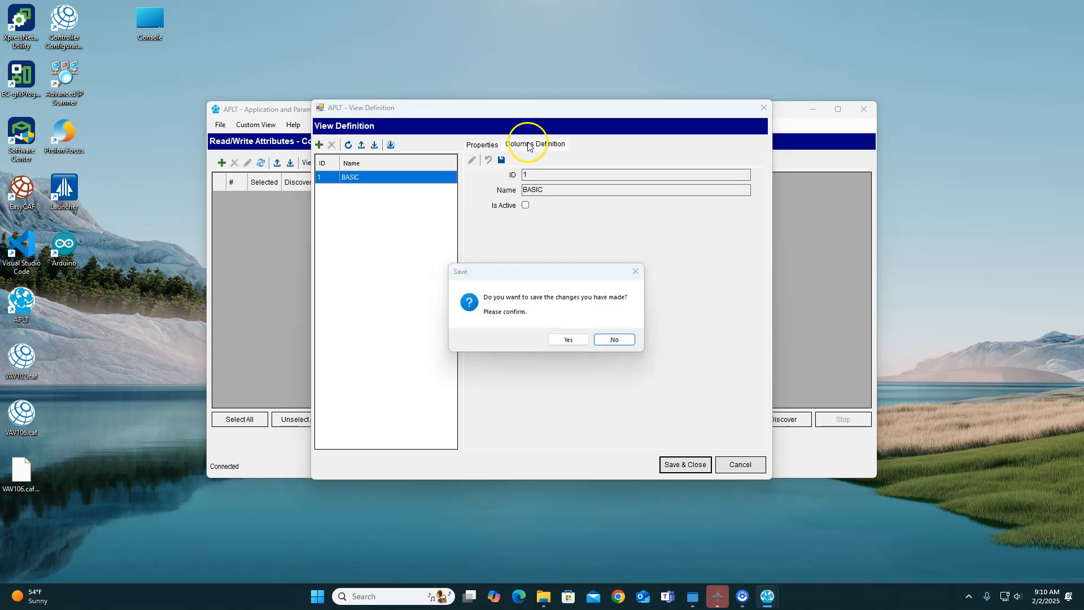
left_click(602, 341)
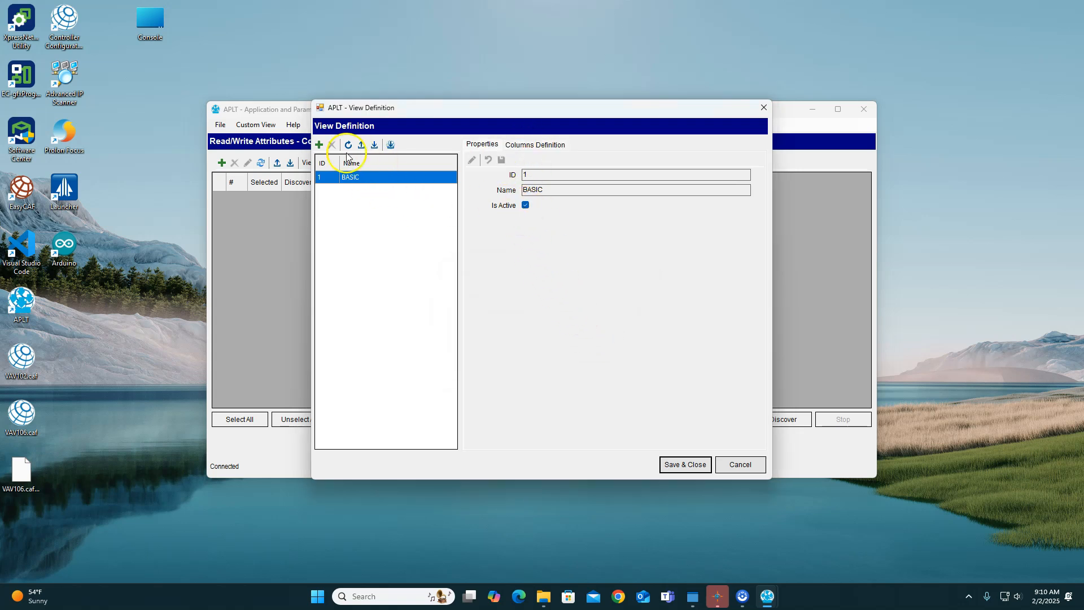
Step: Create a custom view named FPB, keep it active, and save it
left_click(319, 144)
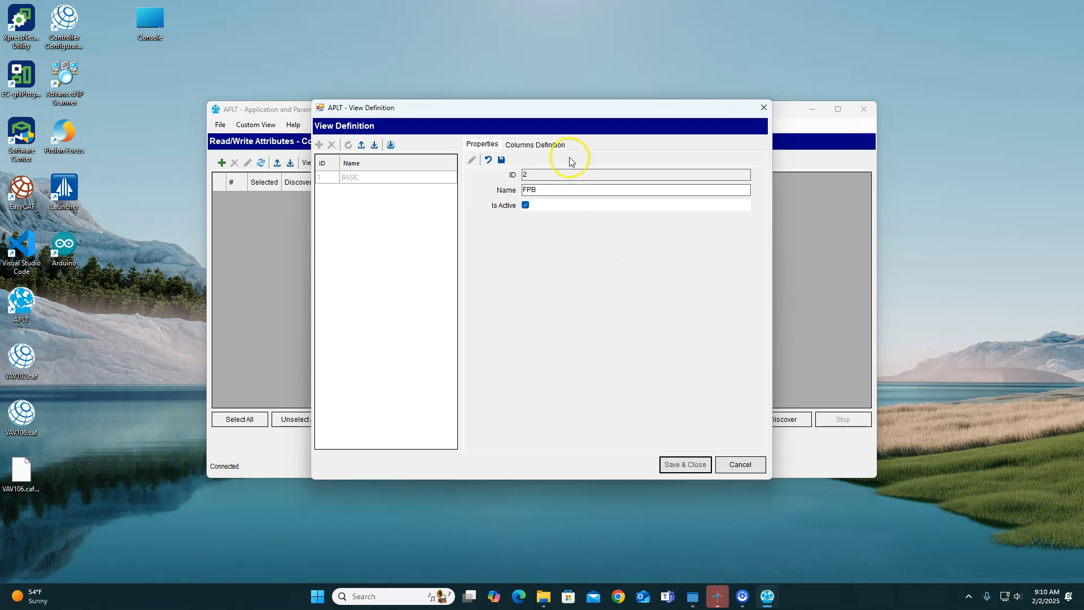
left_click(502, 161)
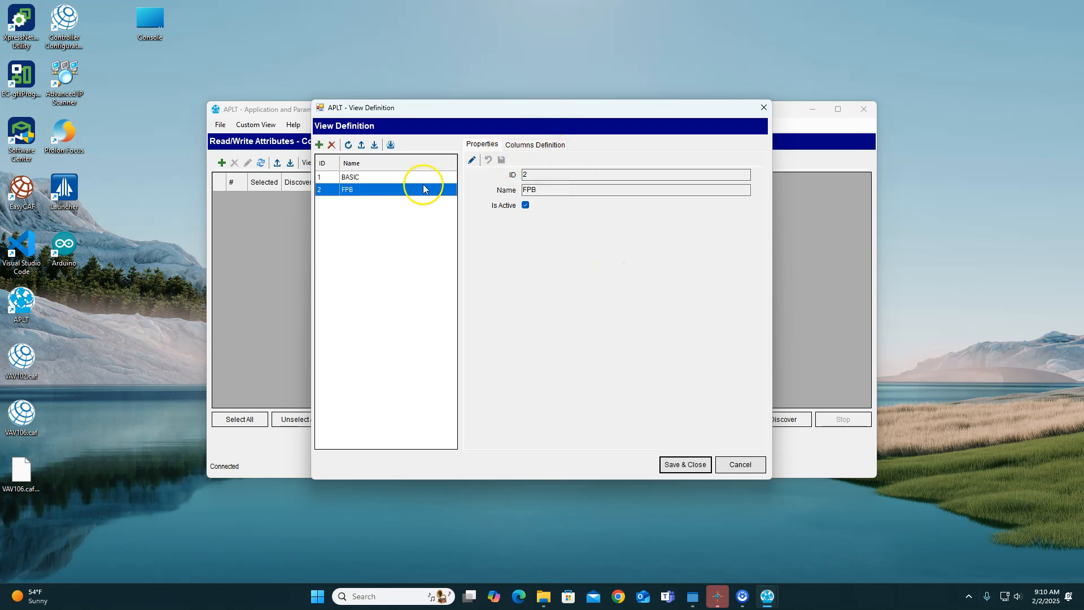
Step: Start a new column in the FPB view's column definitions and load VAV102.caf from the Desktop as its object source
left_click(523, 145)
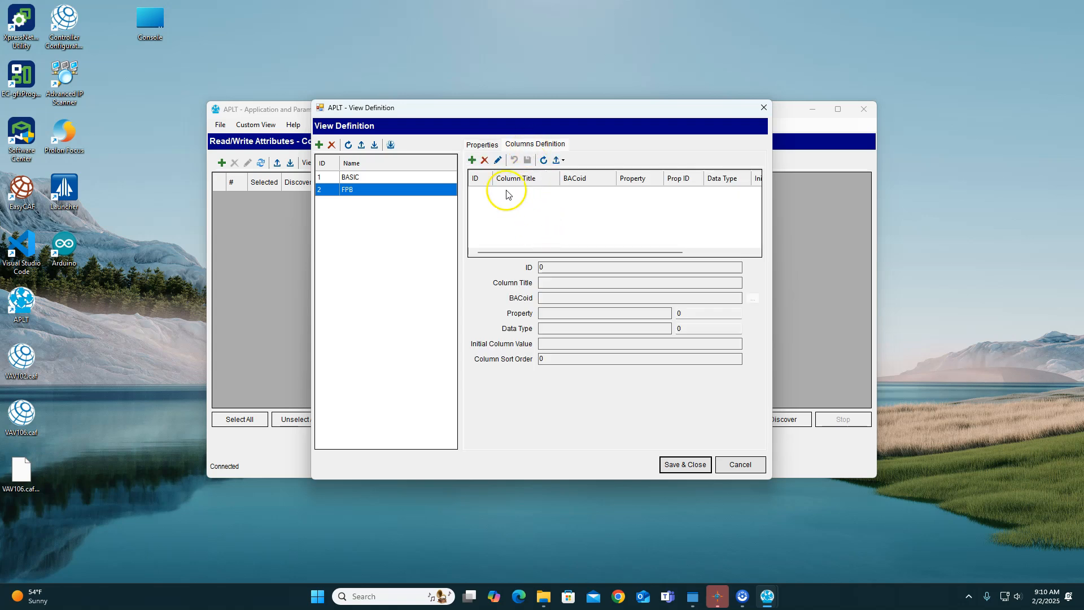
left_click(472, 159)
left_click(752, 300)
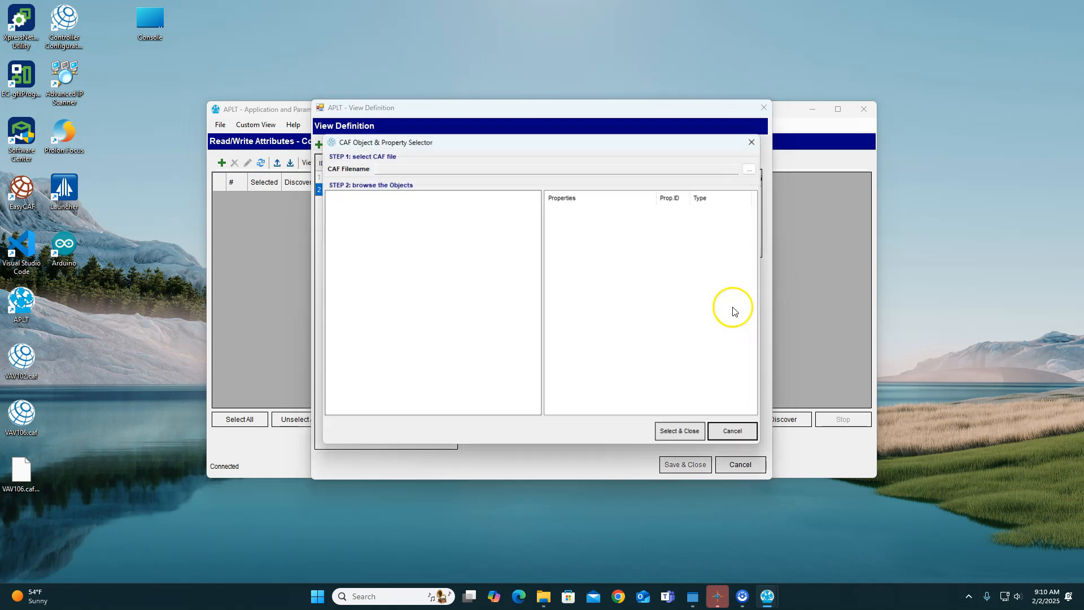
left_click(747, 171)
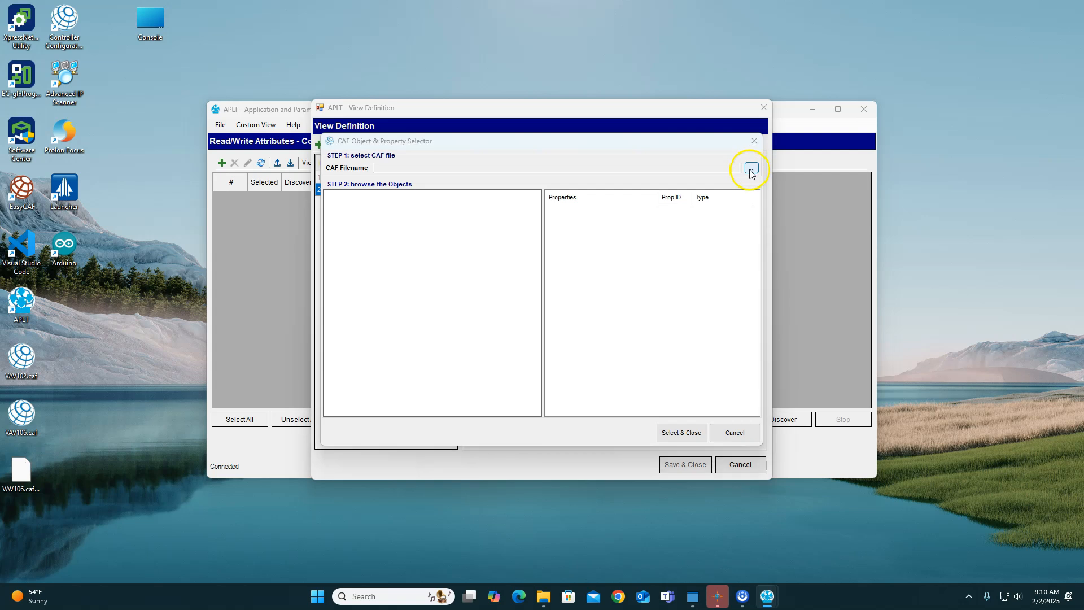
scroll(502, 339, "down", 8)
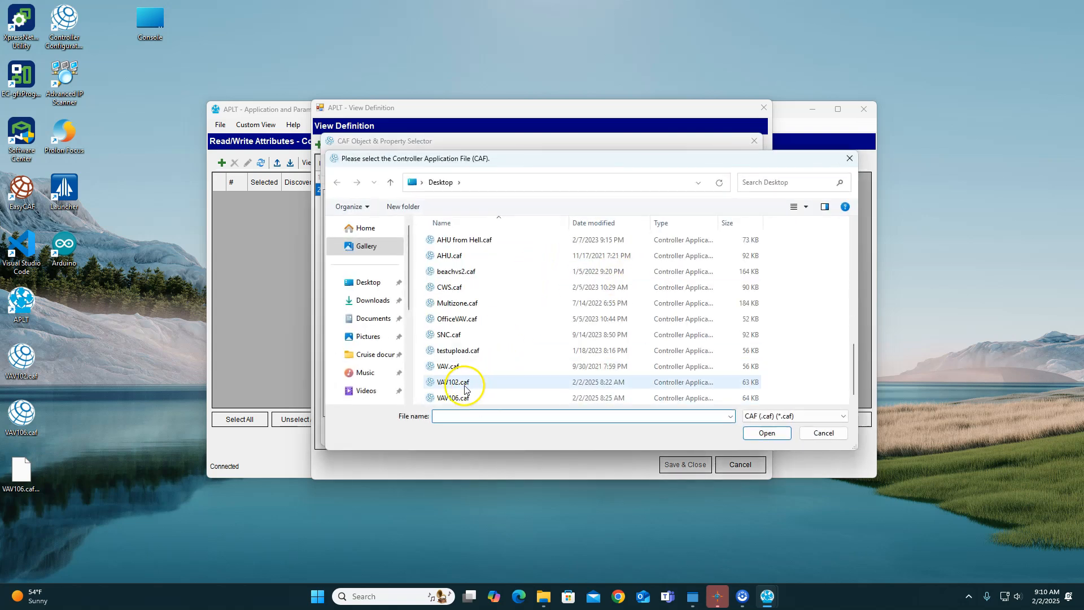
left_click(469, 382)
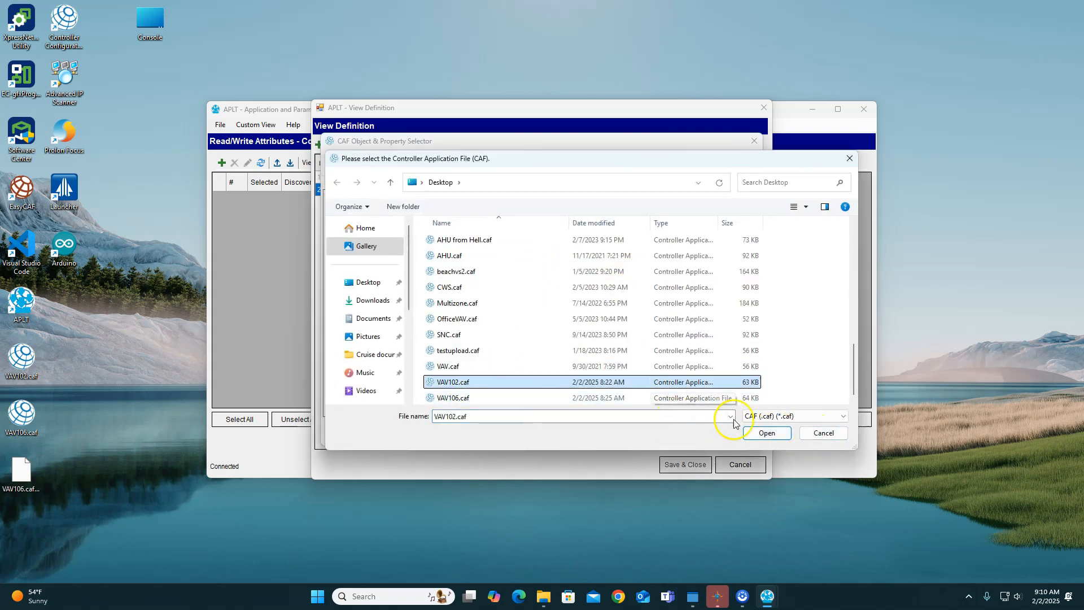
left_click(767, 433)
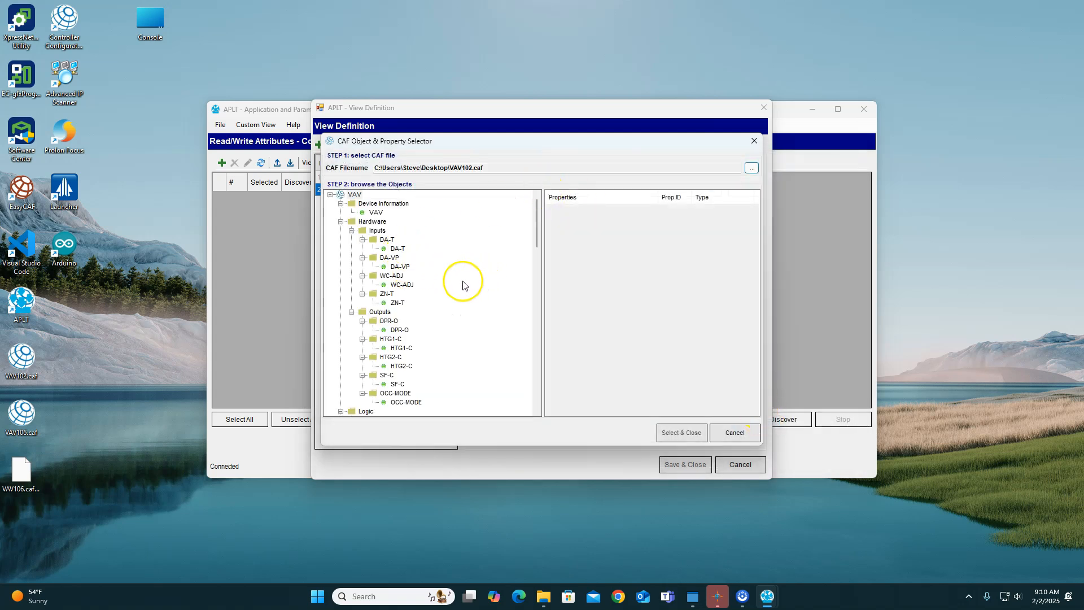
Step: Assign the Present Value property of the ZN-T hardware input to the new column and save the column
left_click(397, 303)
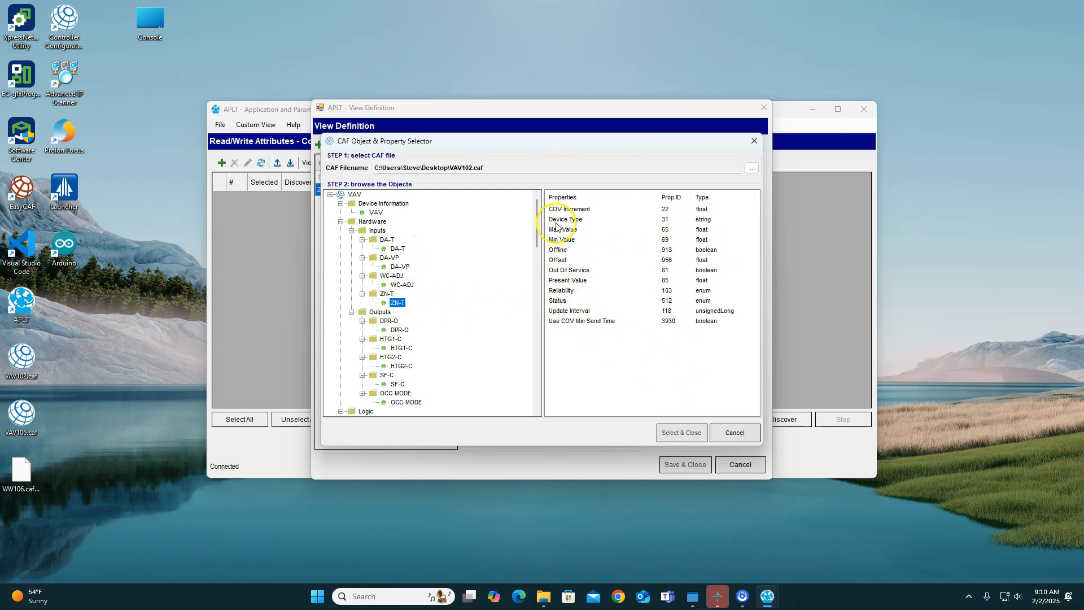
left_click(566, 280)
left_click(681, 433)
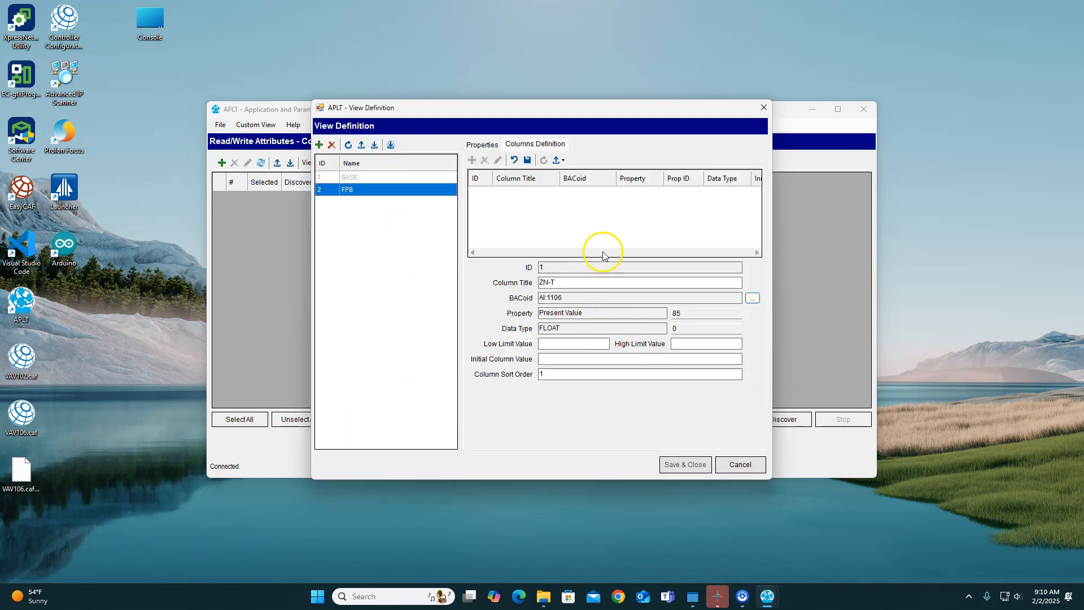
left_click(527, 160)
Step: Add and save a second column in the FPB view for the Present Value of the WC-ADJ input
left_click(473, 161)
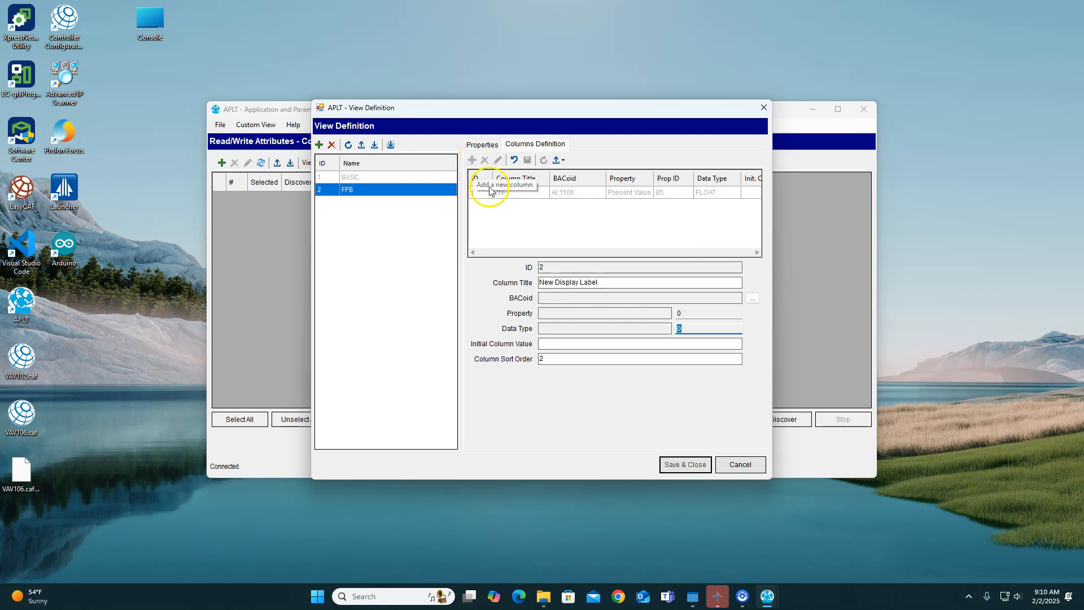
left_click(753, 297)
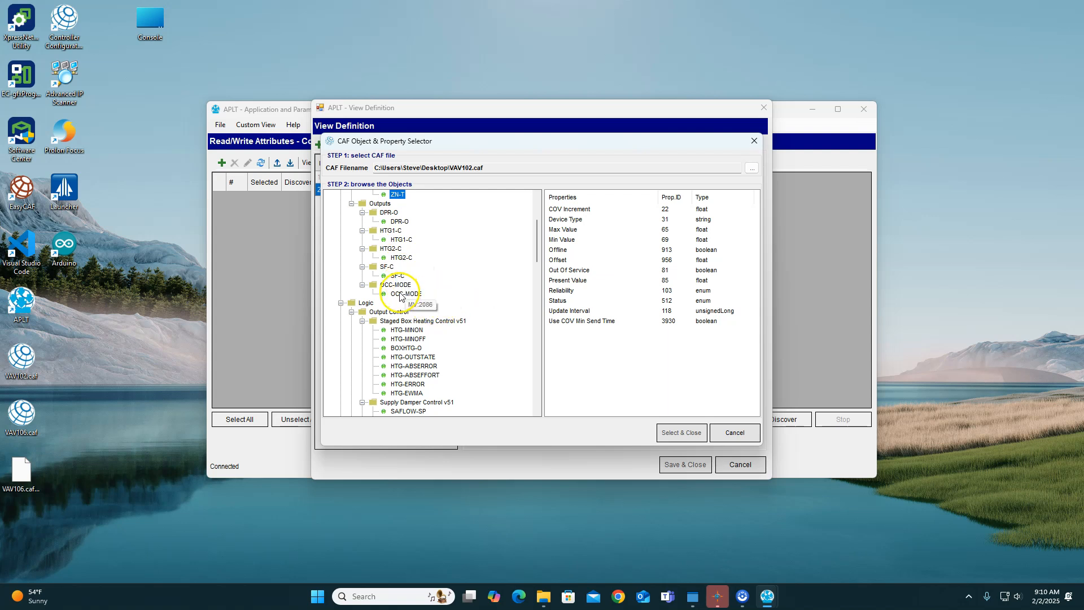
scroll(402, 265, "up", 3)
left_click(401, 260)
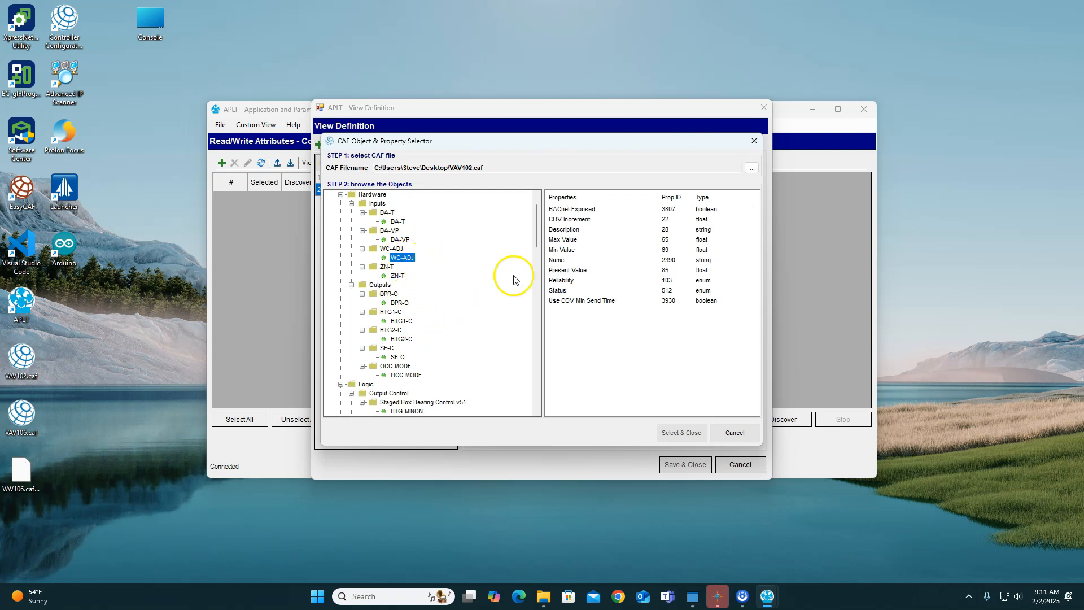
left_click(571, 270)
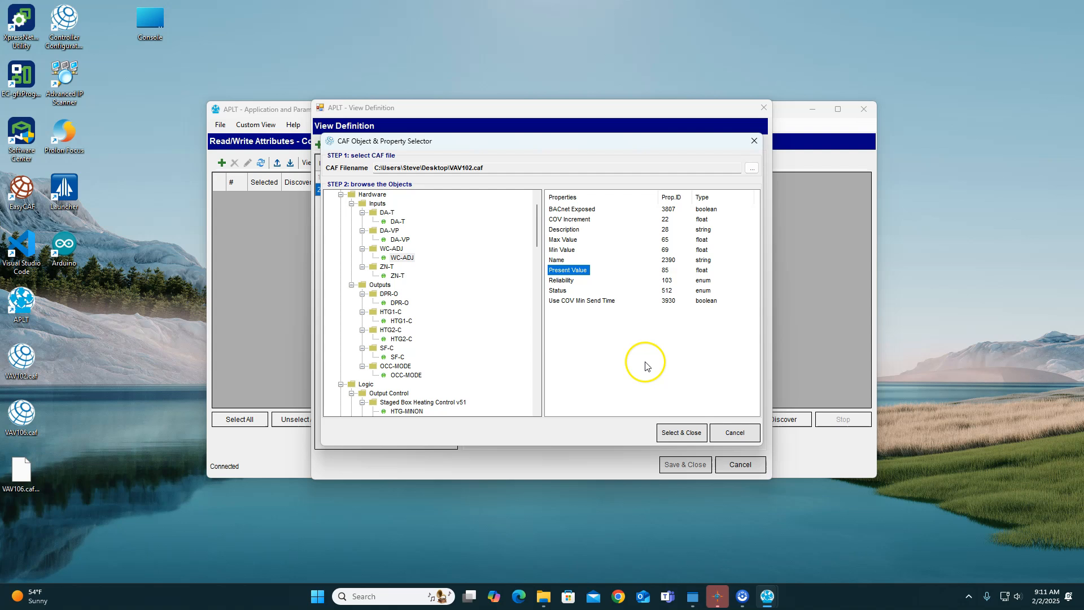
left_click(683, 432)
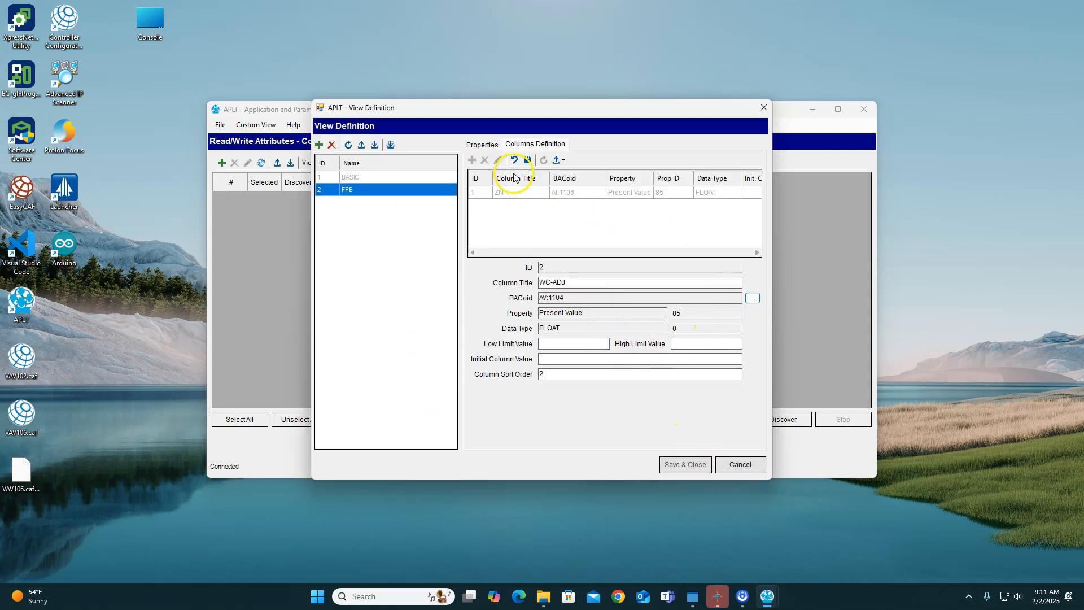
left_click(528, 161)
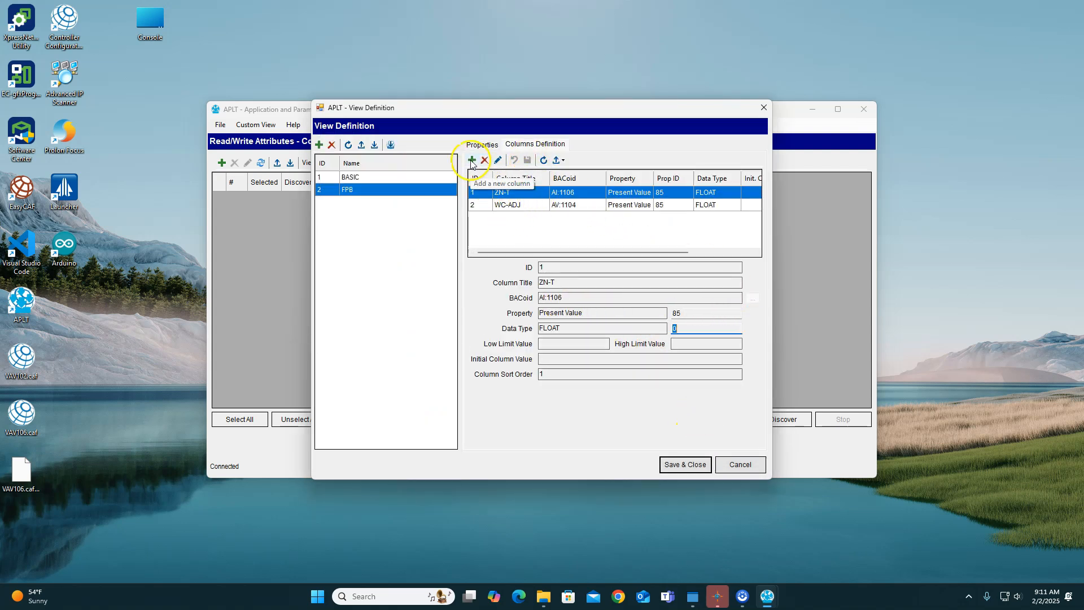
Step: Add and save a third column in the FPB view for the Min Value of WC-ADJ
left_click(472, 160)
left_click(753, 298)
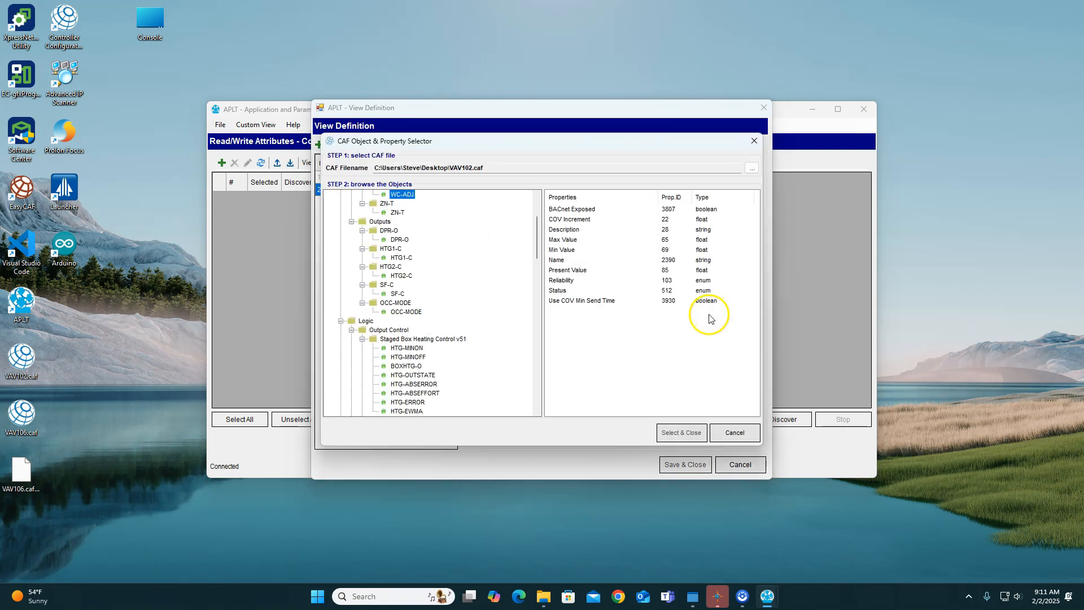
left_click(562, 249)
left_click(686, 434)
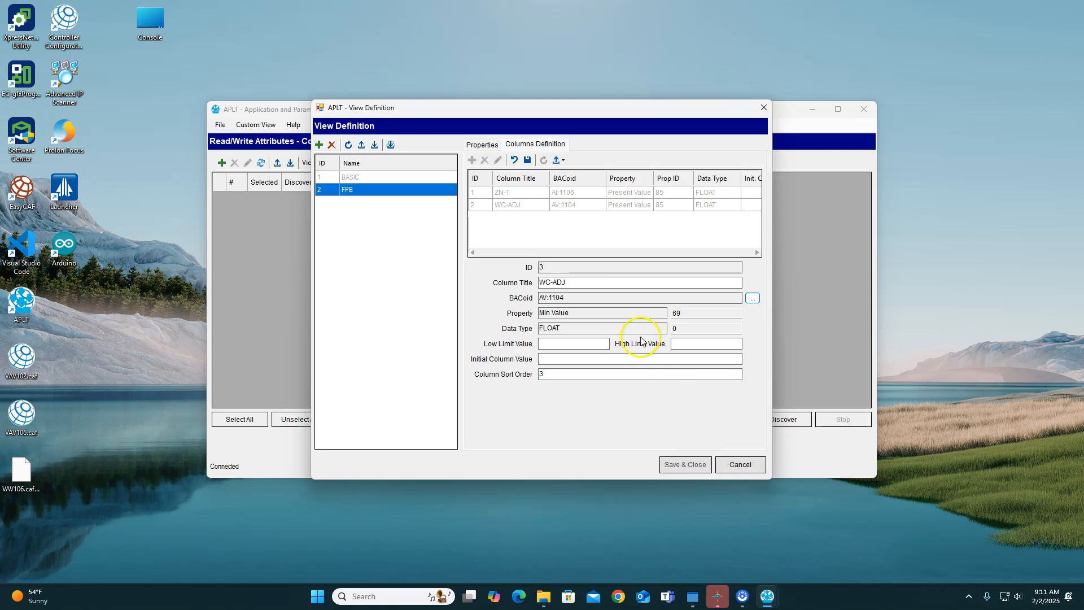
left_click(528, 160)
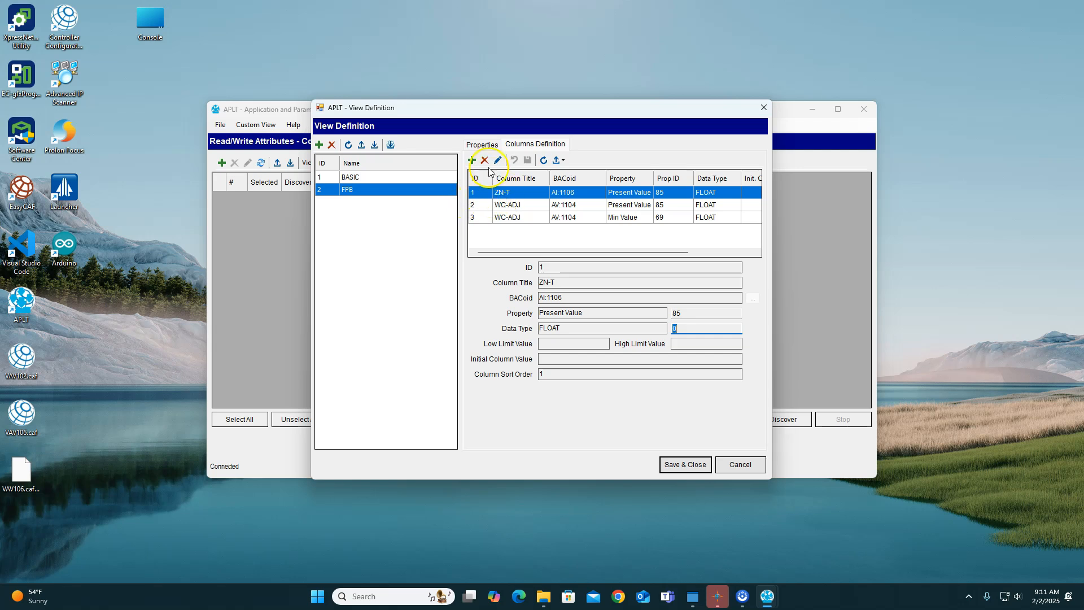
Step: Add and save a fourth column in the FPB view for the Max Value of WC-ADJ
left_click(472, 160)
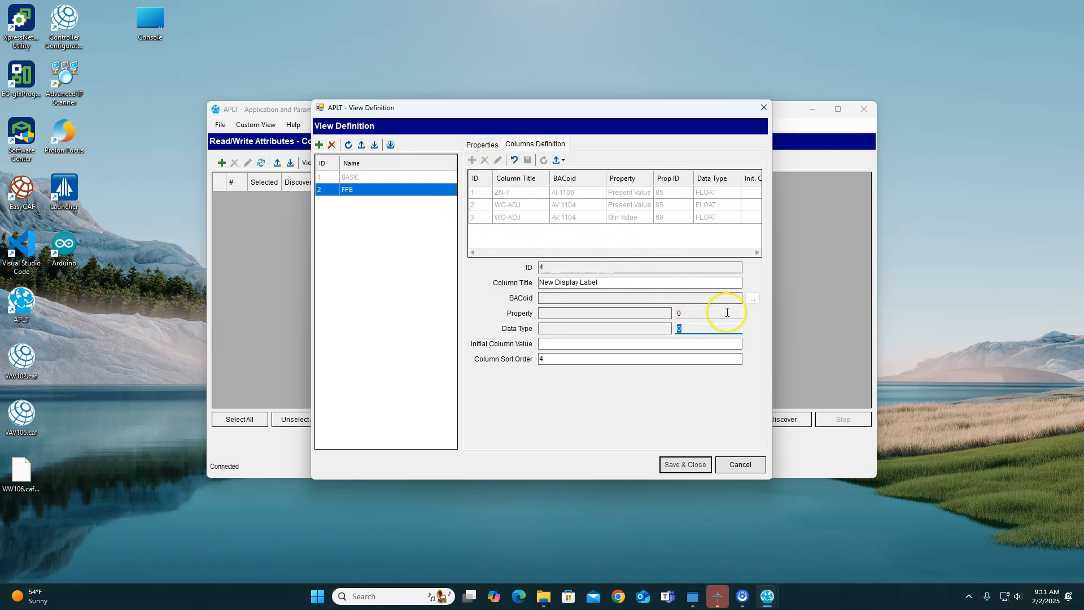
left_click(753, 297)
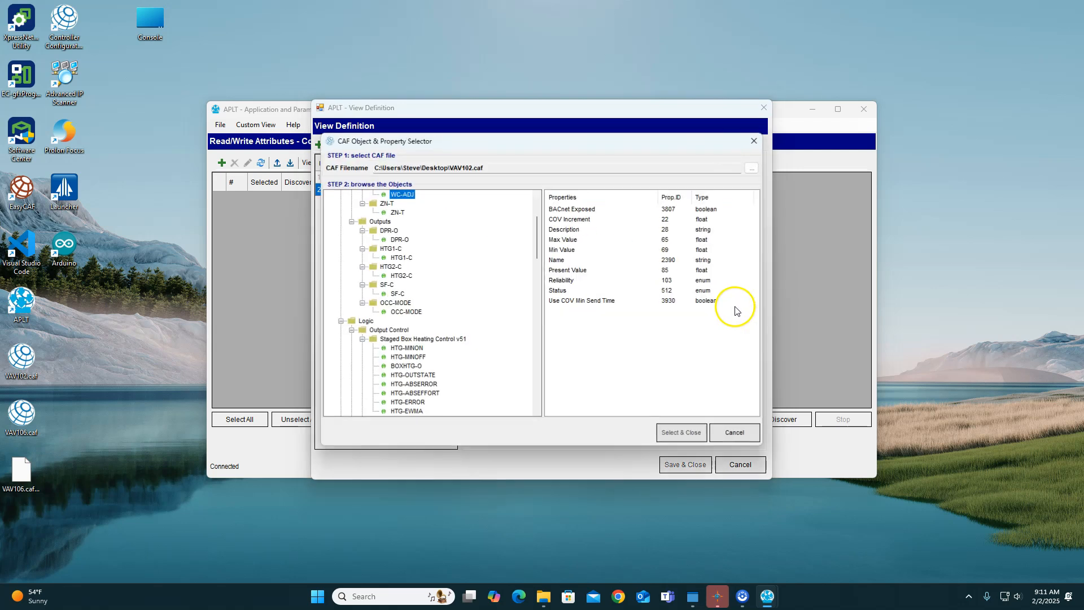
left_click(565, 240)
left_click(683, 433)
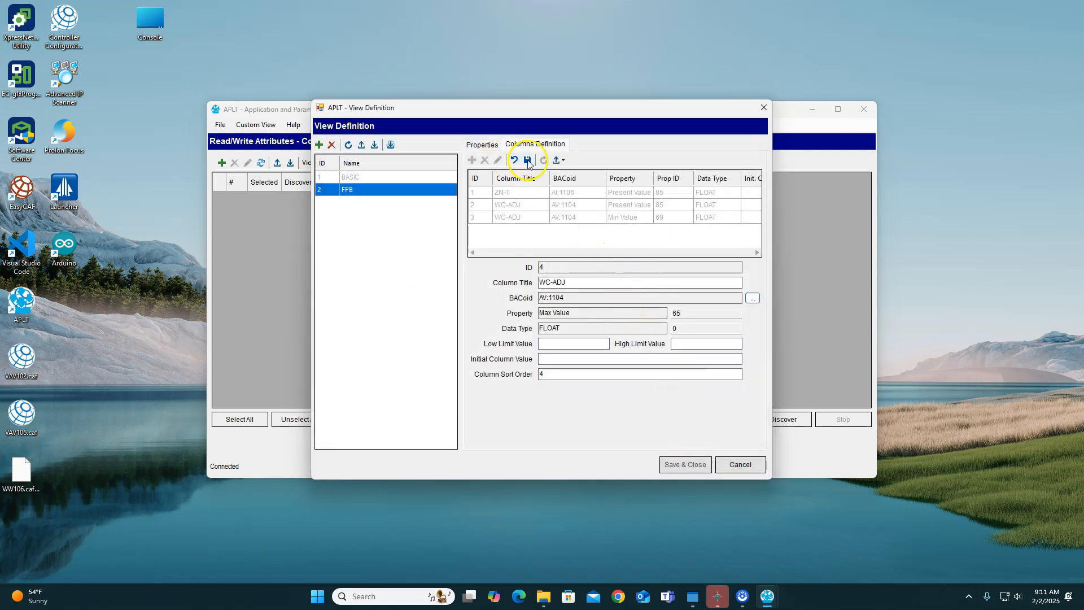
left_click(528, 160)
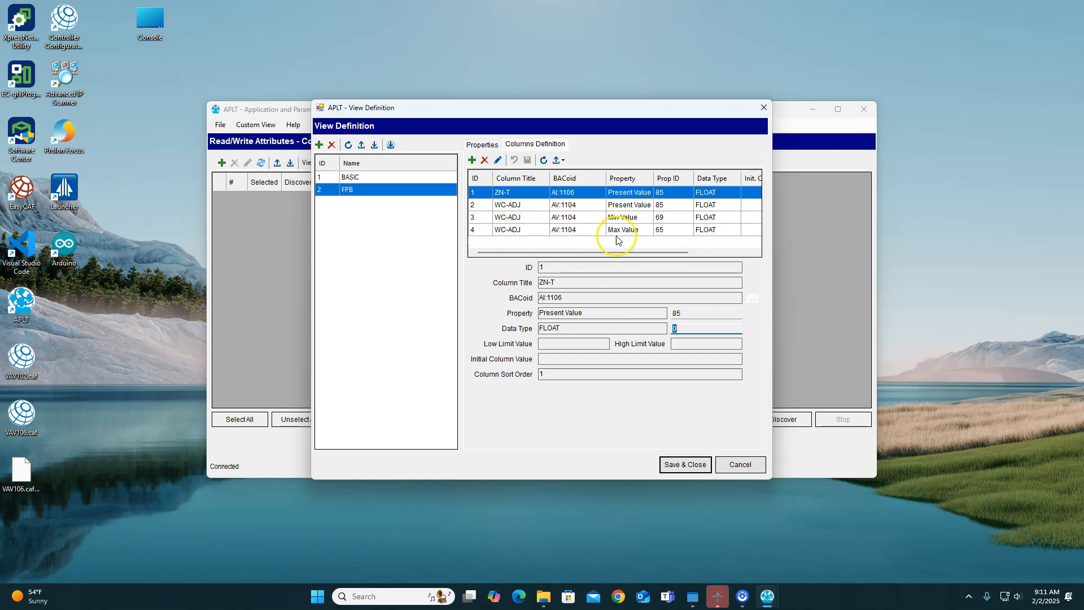
Step: Add and save a fifth column in the FPB view for the Default Value of SA-AREA
left_click(471, 161)
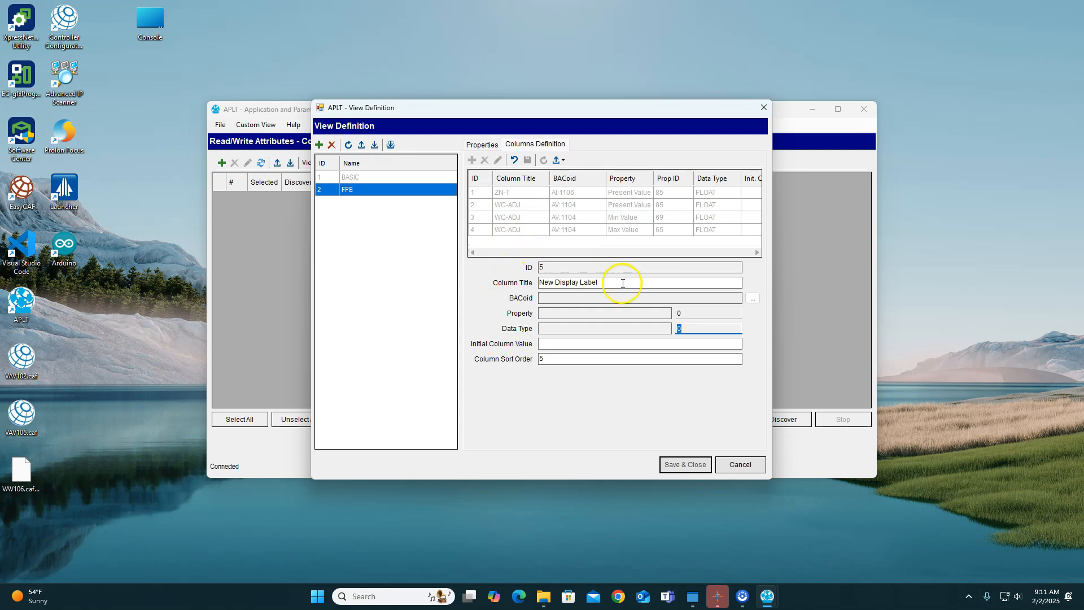
left_click(753, 298)
scroll(425, 344, "down", 8)
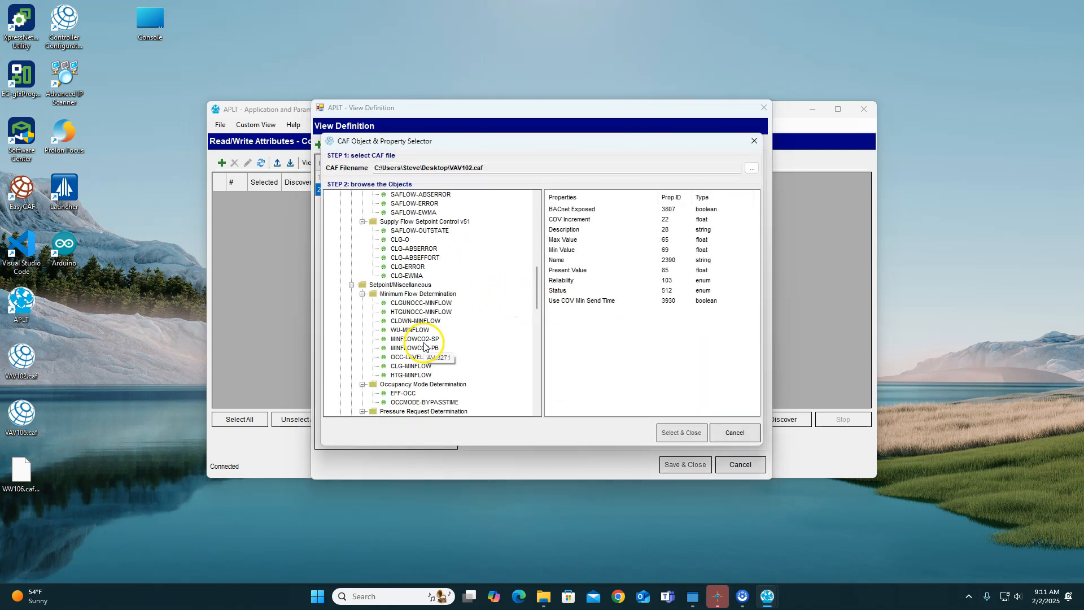
scroll(432, 341, "down", 8)
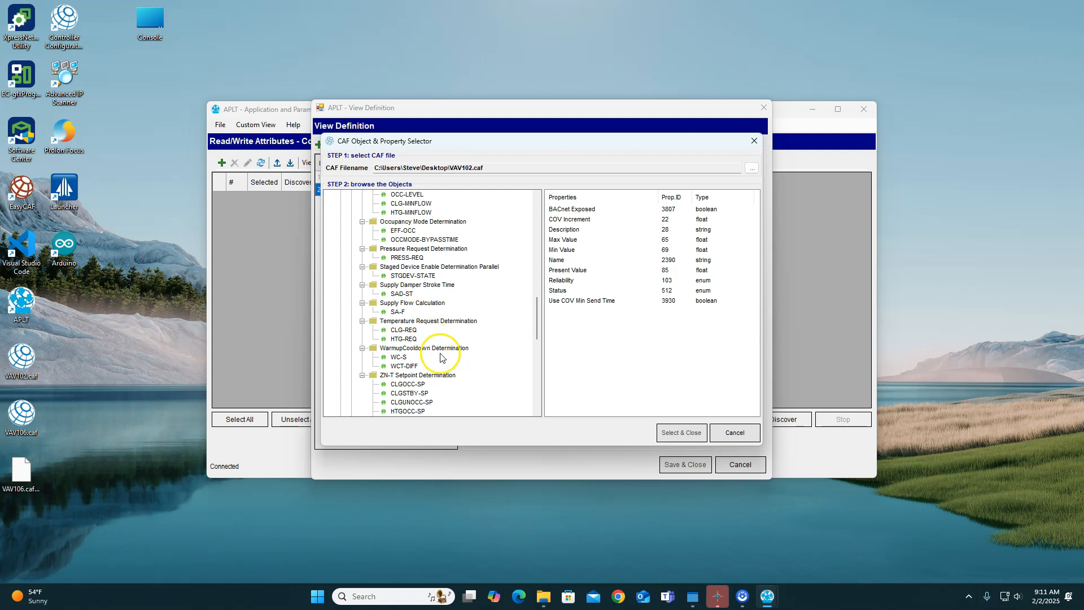
scroll(441, 354, "down", 3)
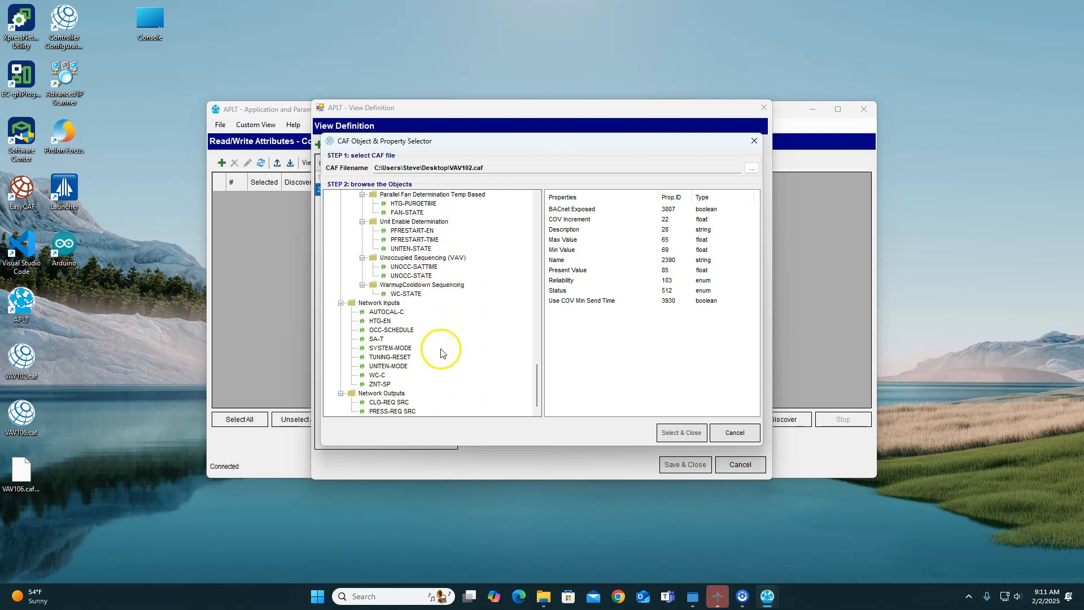
scroll(440, 347, "up", 6)
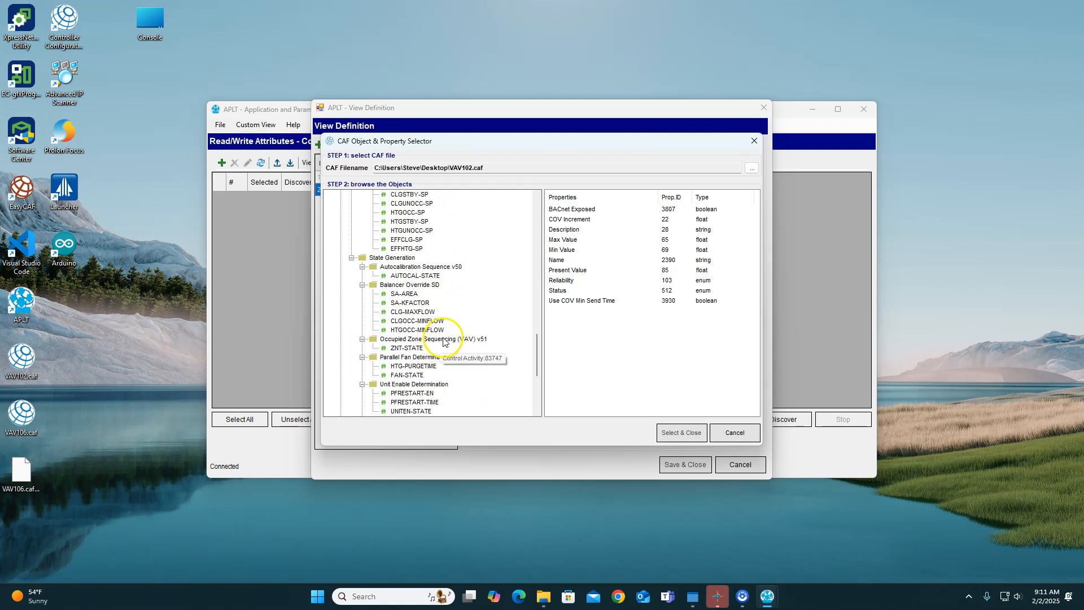
left_click(404, 294)
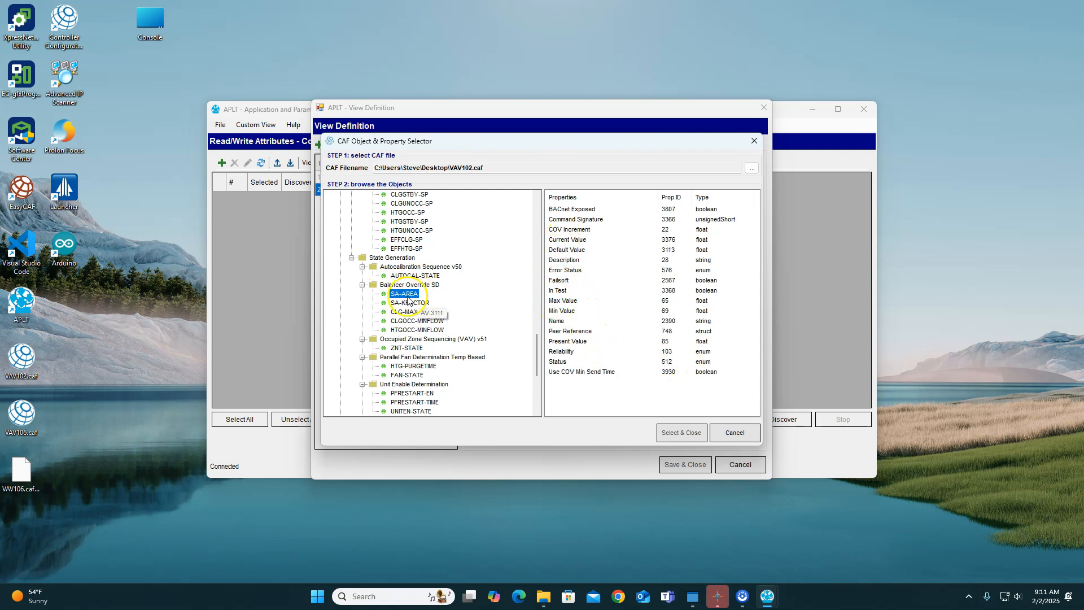
left_click(567, 250)
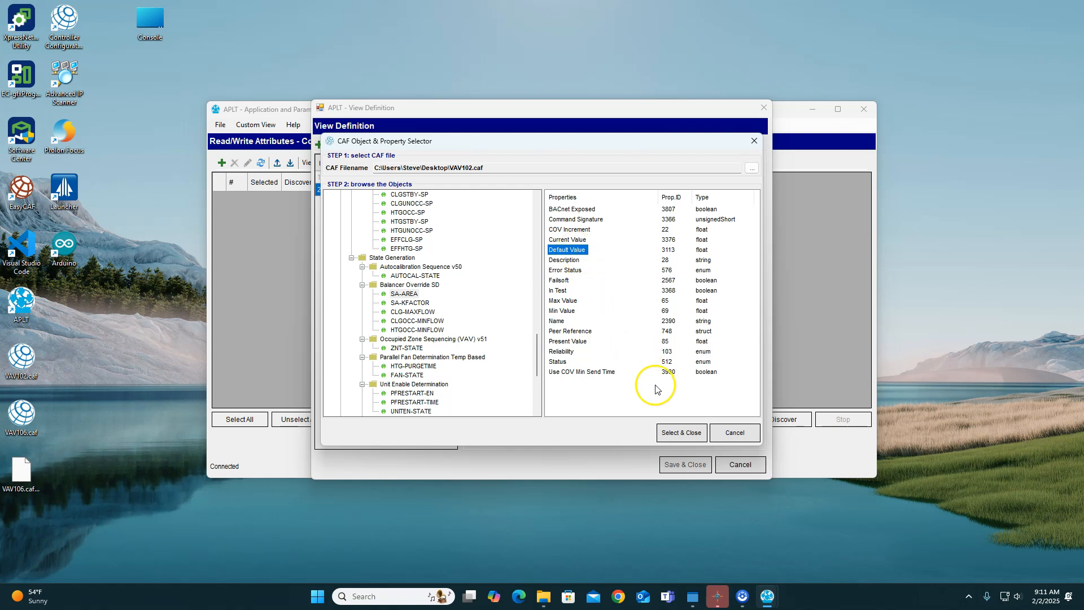
left_click(681, 433)
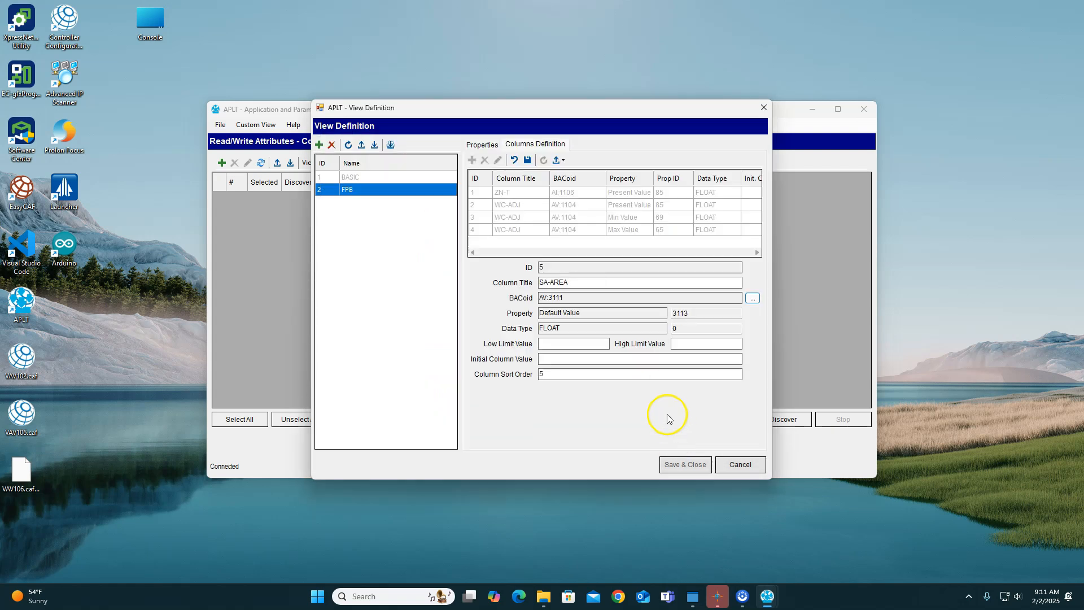
left_click(528, 161)
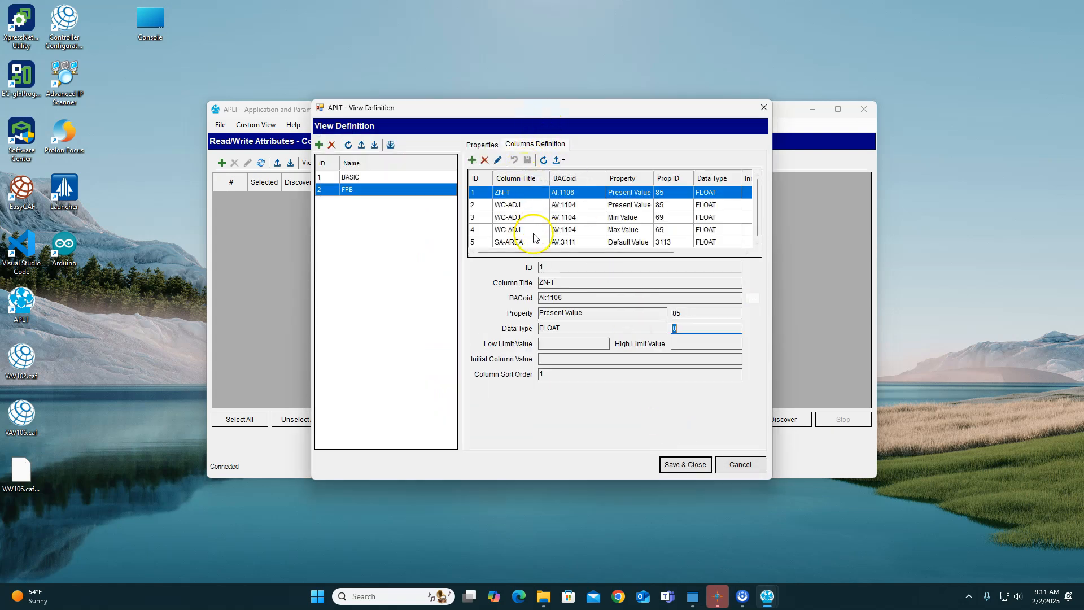
Step: Add and save a sixth column in the FPB view for the Default Value of SA-KFACTOR
left_click(472, 161)
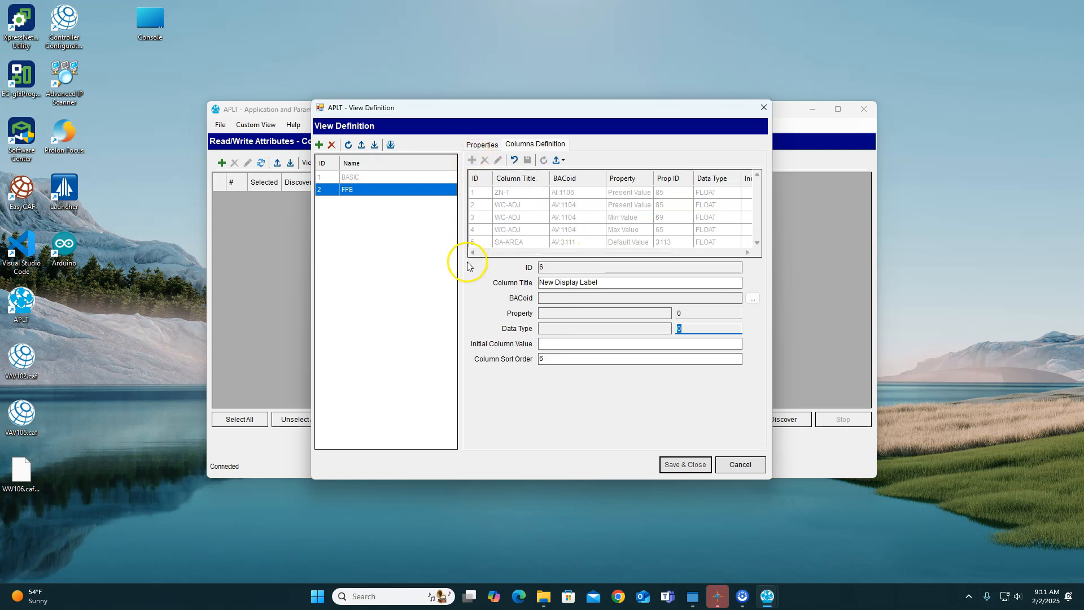
left_click(753, 298)
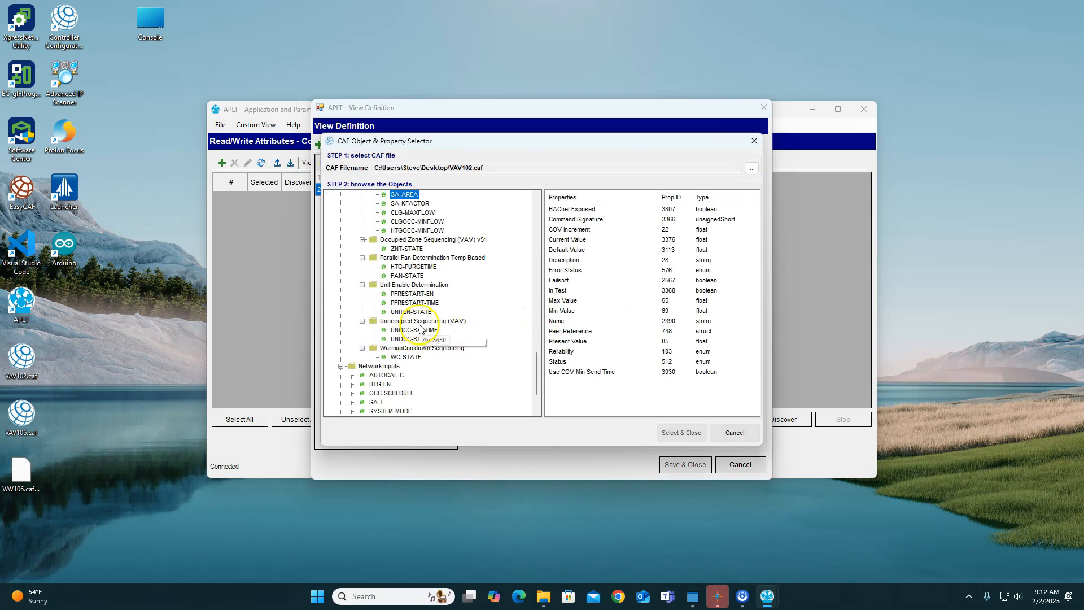
left_click(410, 204)
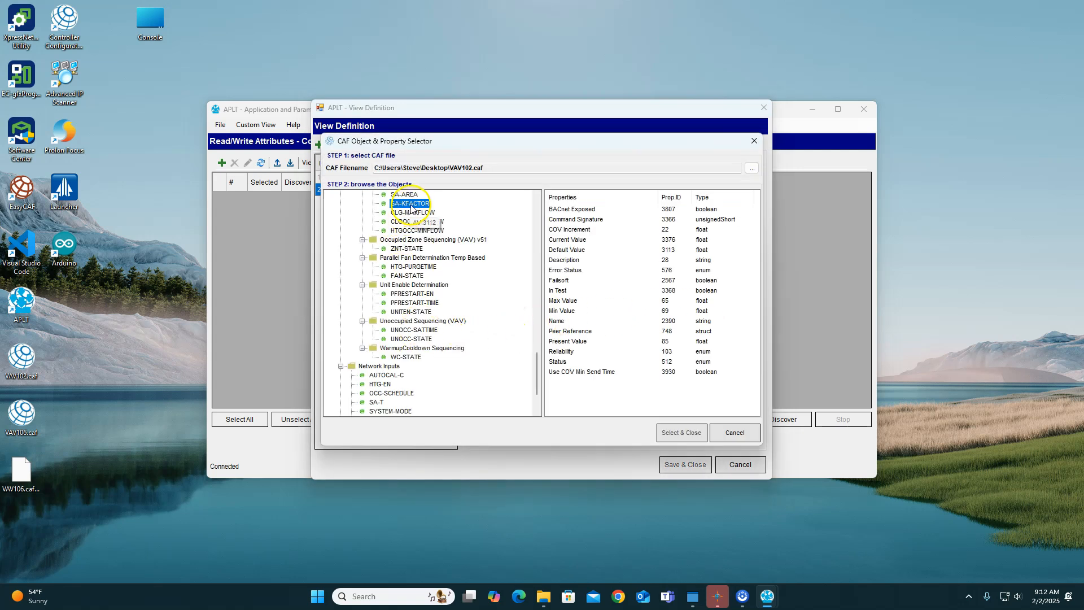
left_click(584, 250)
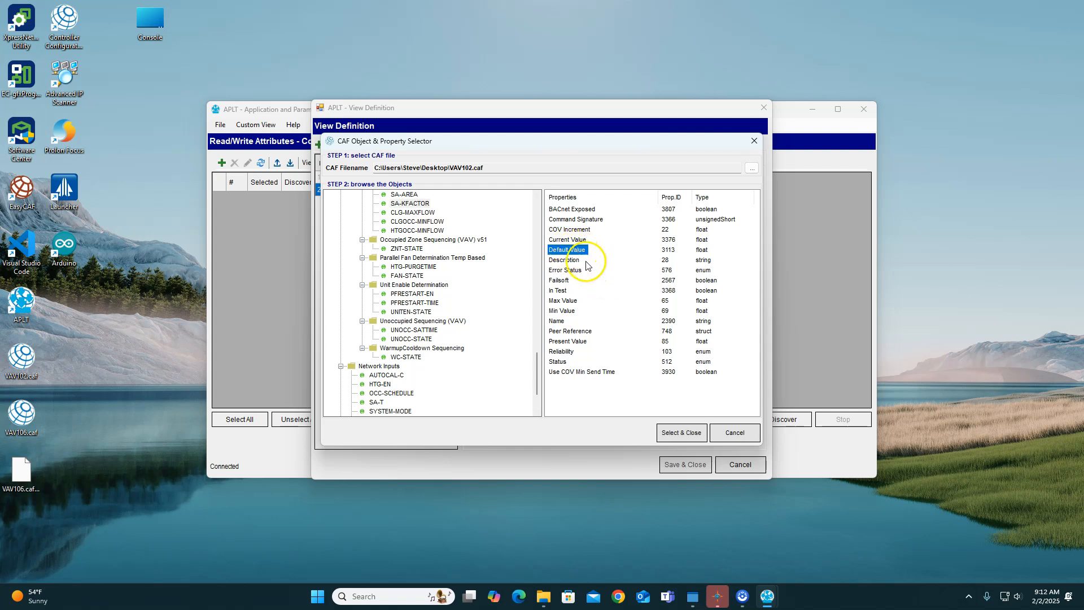
left_click(693, 436)
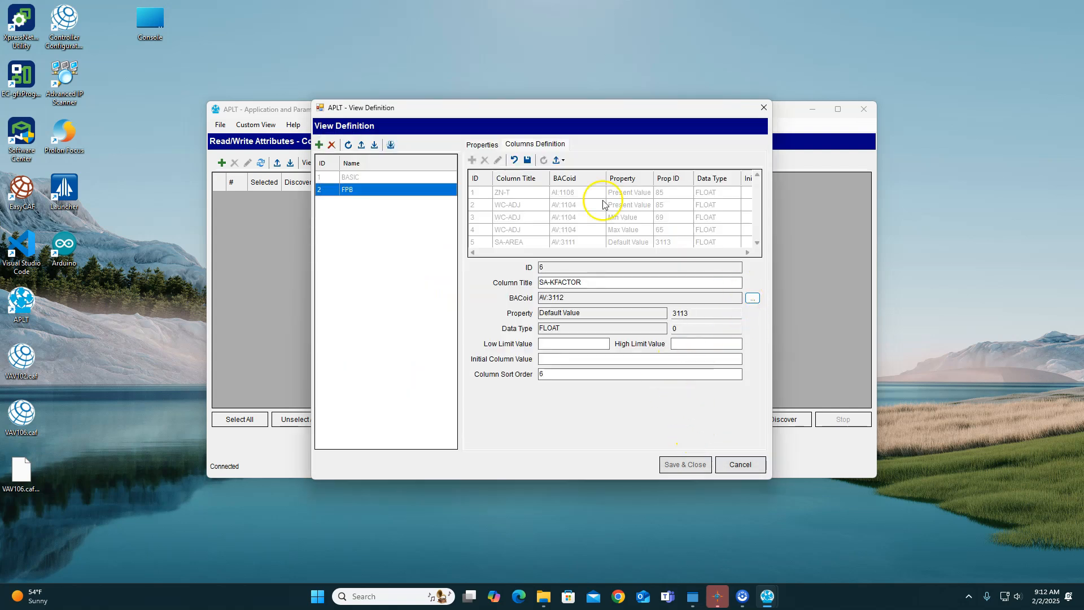
left_click(529, 161)
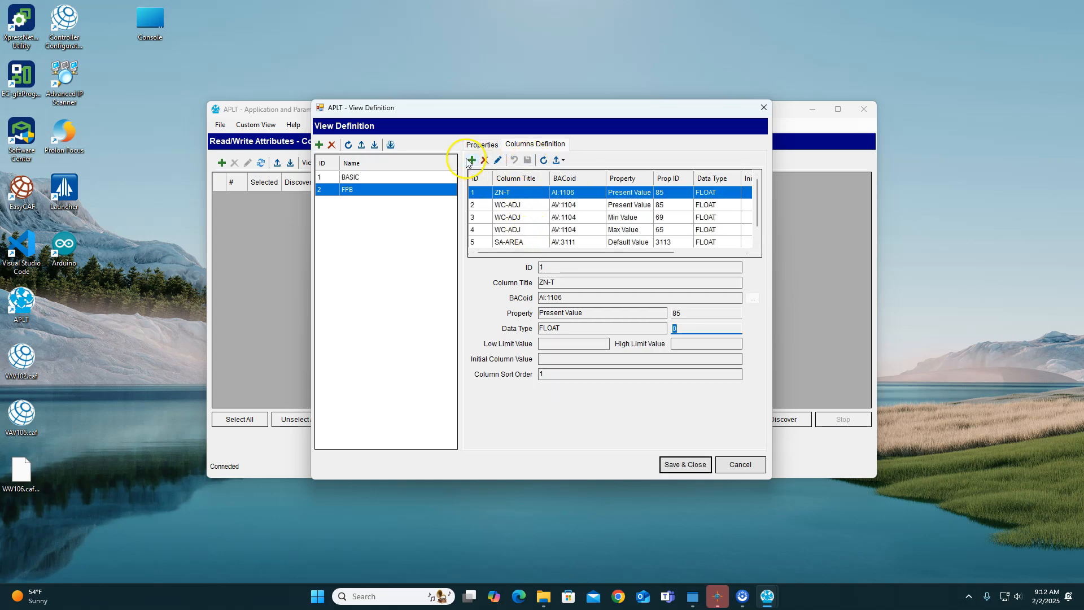
Step: Add and save a seventh column in the FPB view for the Default Value of CLG-MAXFLOW
left_click(472, 161)
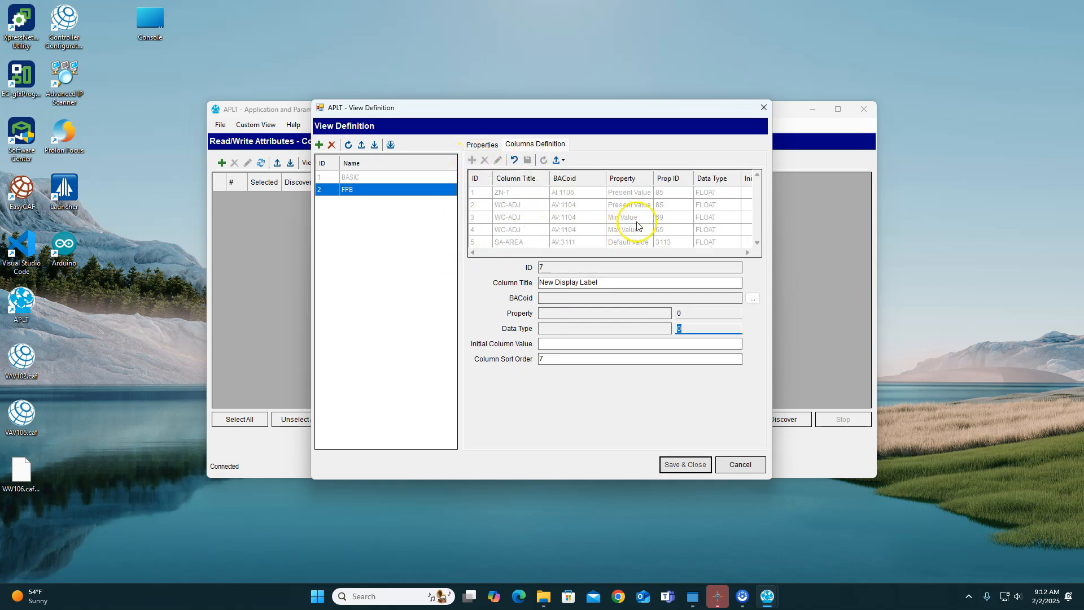
left_click(753, 297)
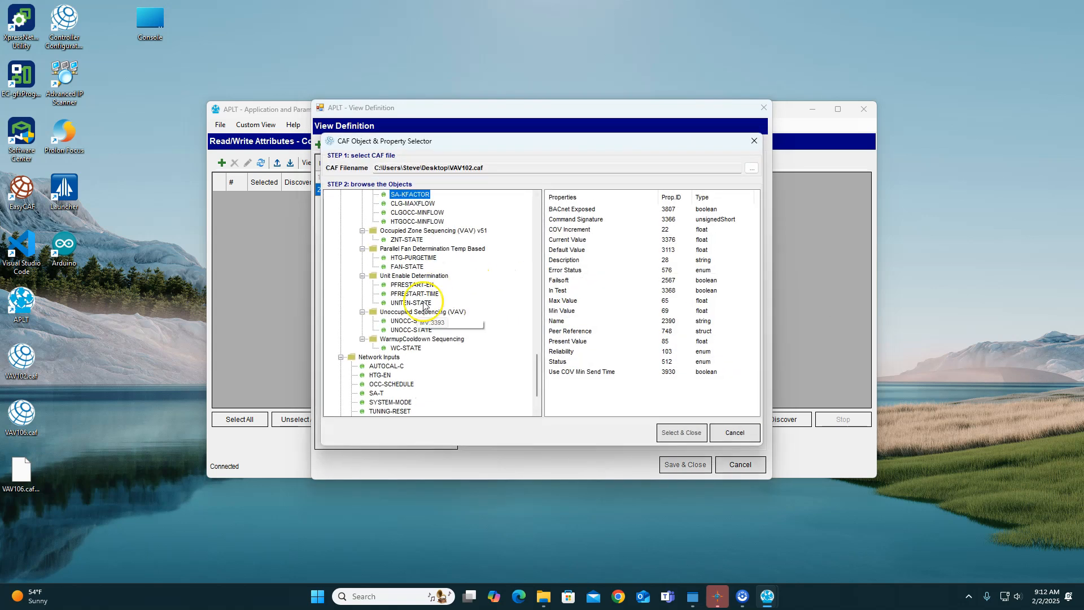
left_click(413, 203)
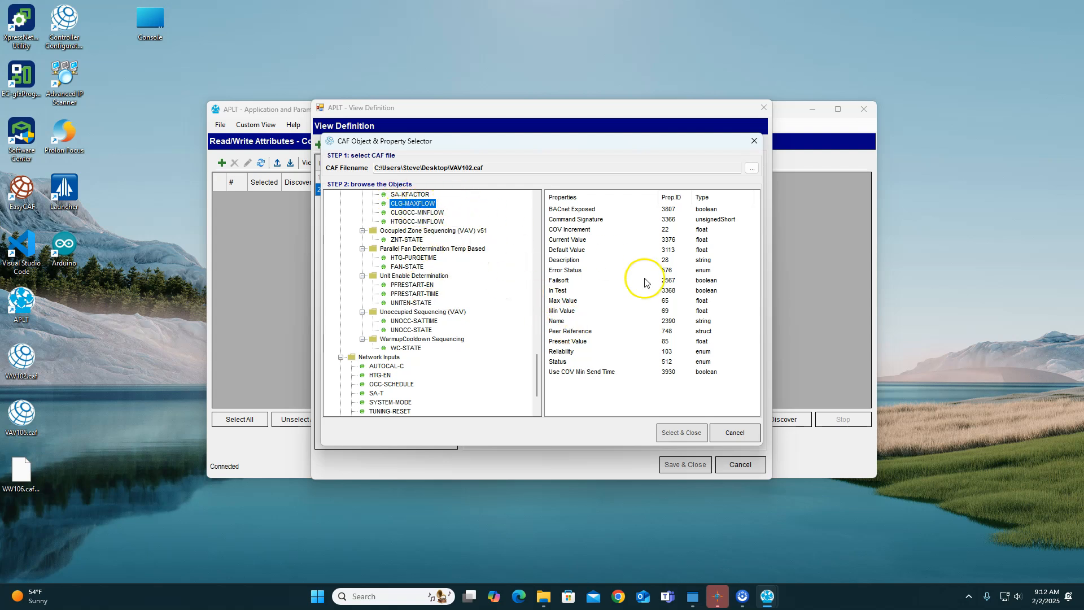
left_click(568, 250)
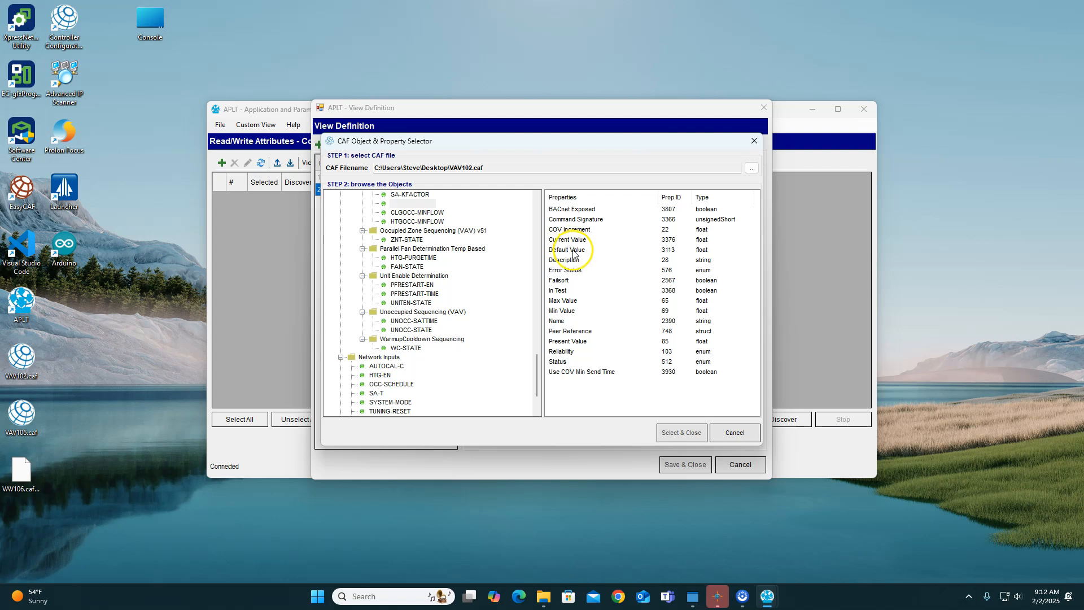
left_click(681, 432)
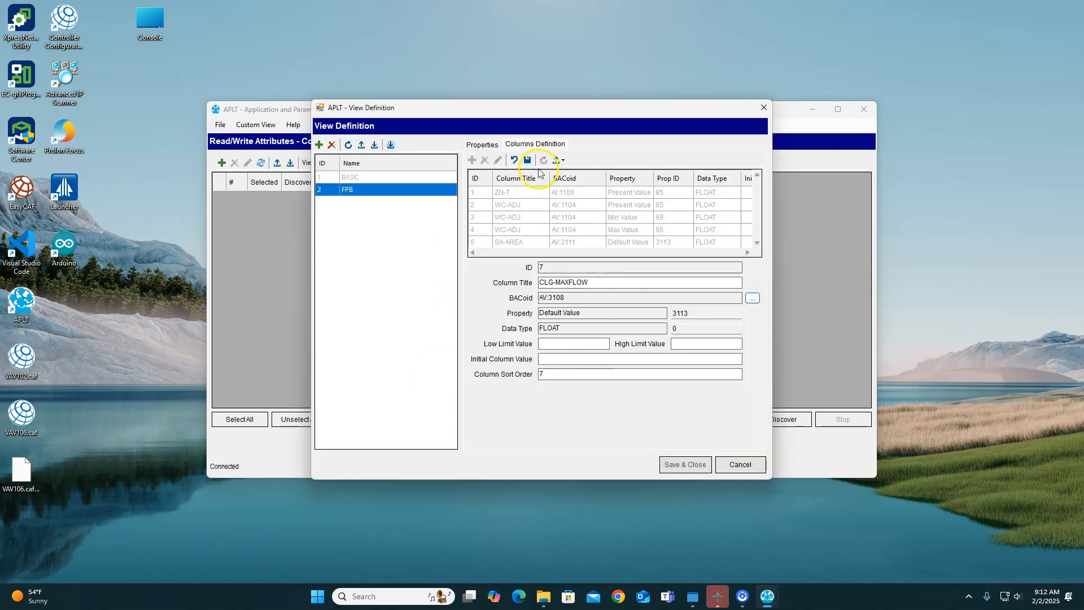
left_click(527, 160)
Step: Add and save an eighth column in the FPB view for the Default Value of CLGOCC-MINFLOW
left_click(472, 160)
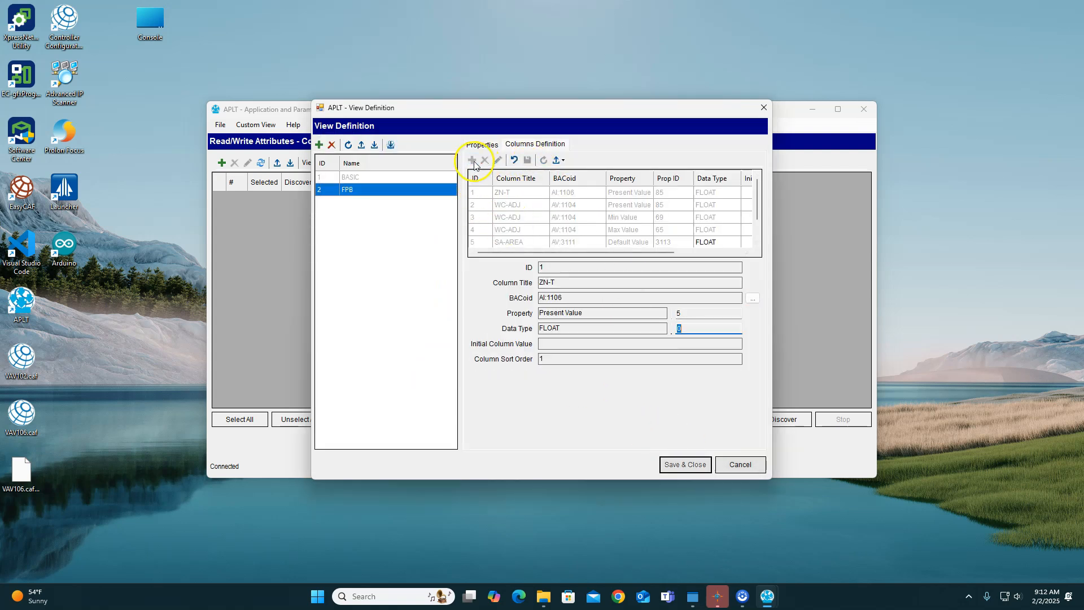
left_click(753, 297)
left_click(417, 205)
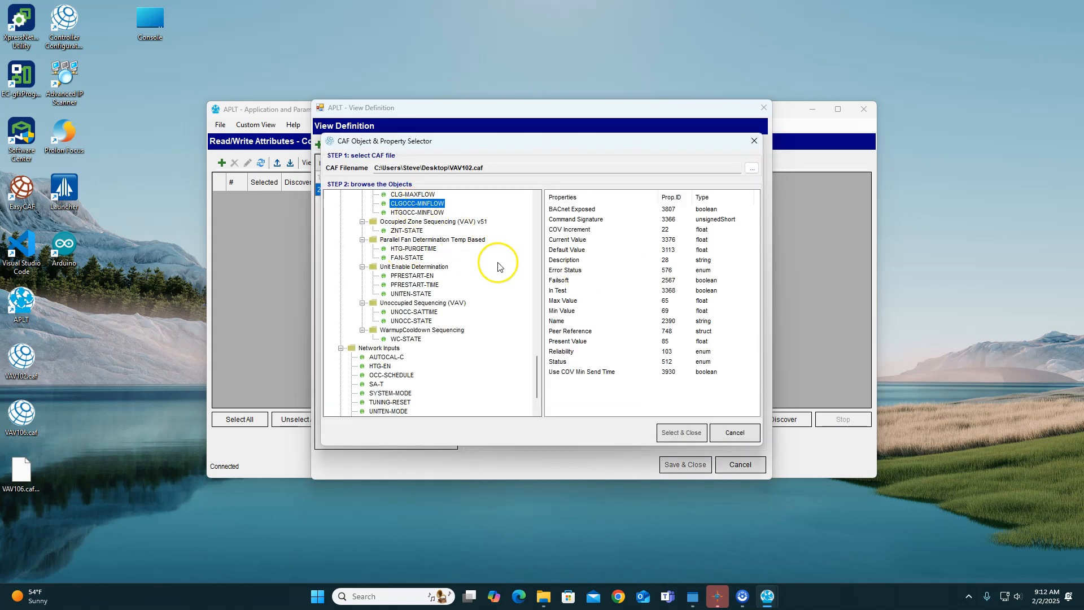
left_click(567, 249)
left_click(688, 440)
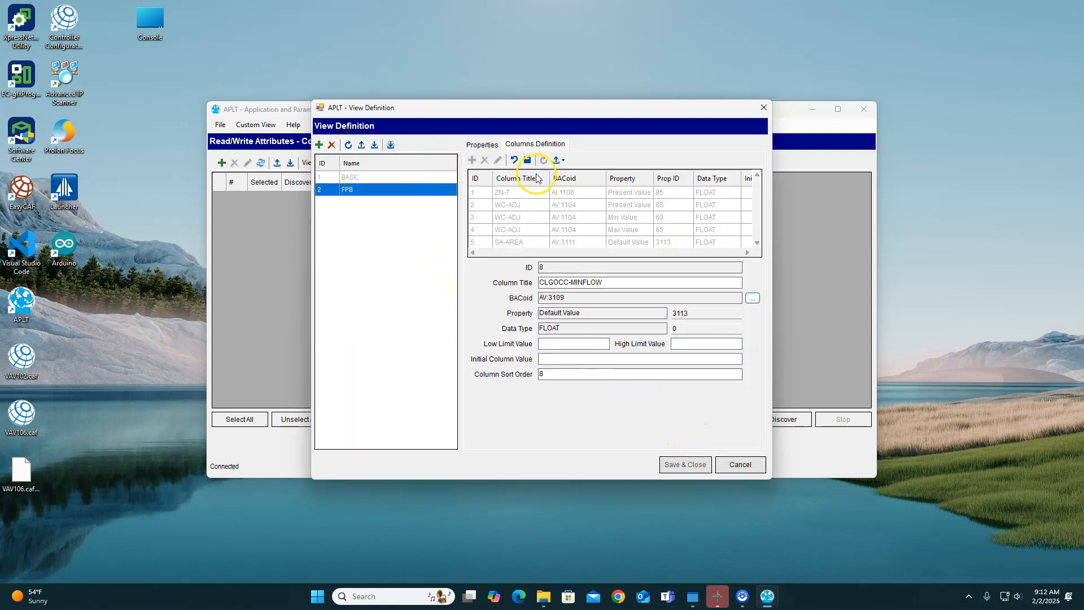
left_click(528, 161)
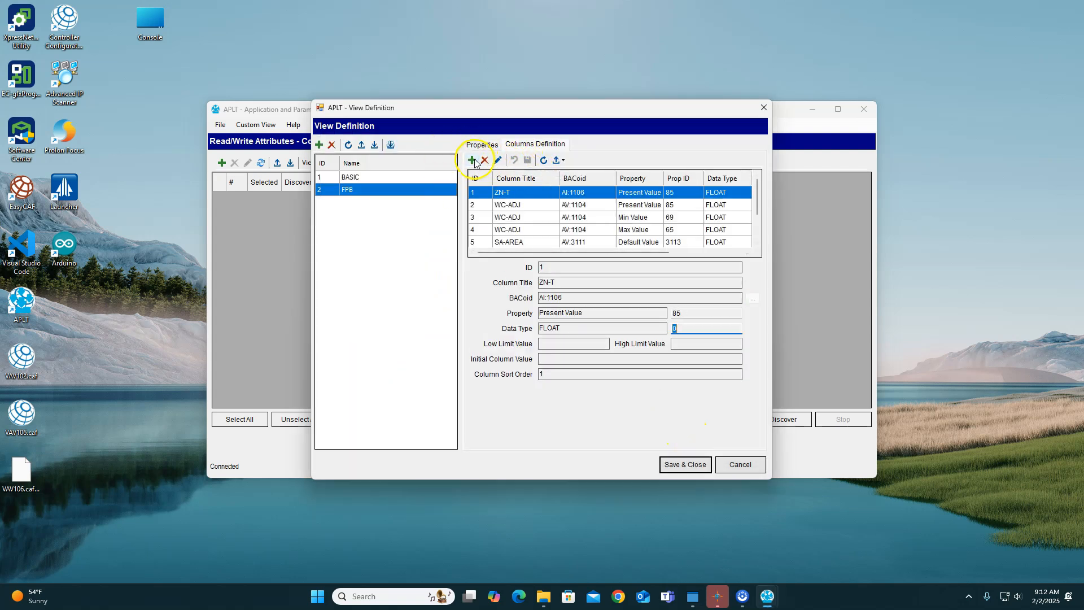
Step: Add and save a ninth column in the FPB view for the Default Value of HTGOCC-MINFLOW
left_click(472, 160)
left_click(753, 298)
left_click(421, 203)
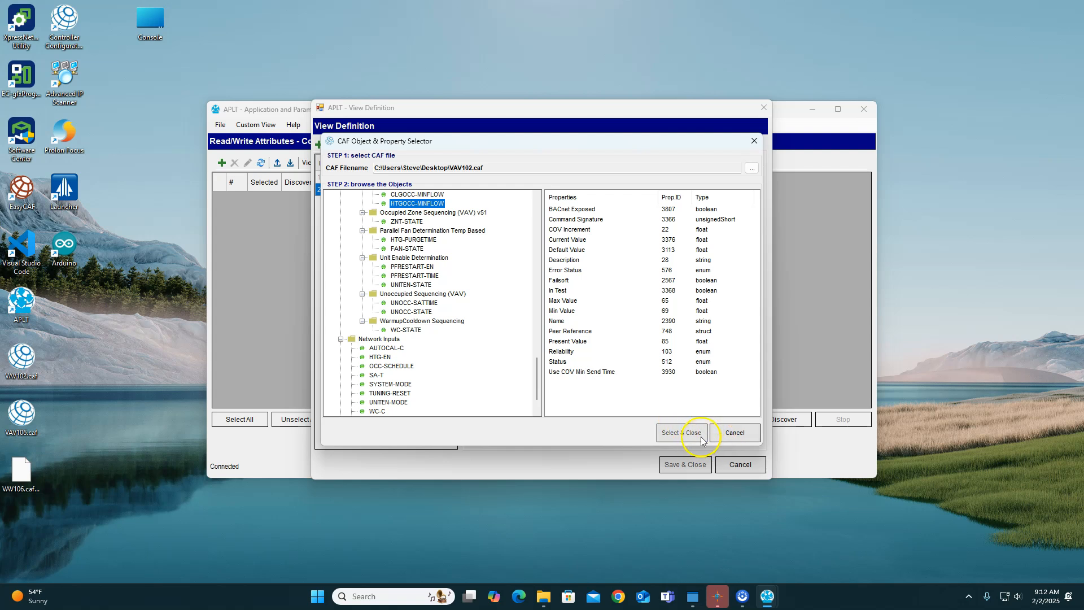
left_click(567, 250)
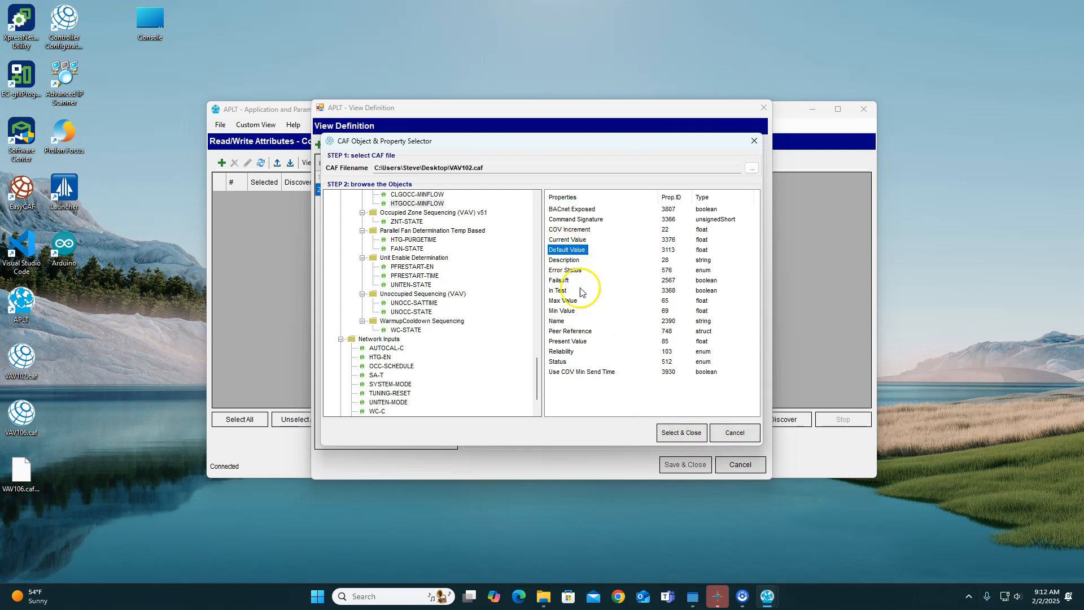
left_click(682, 433)
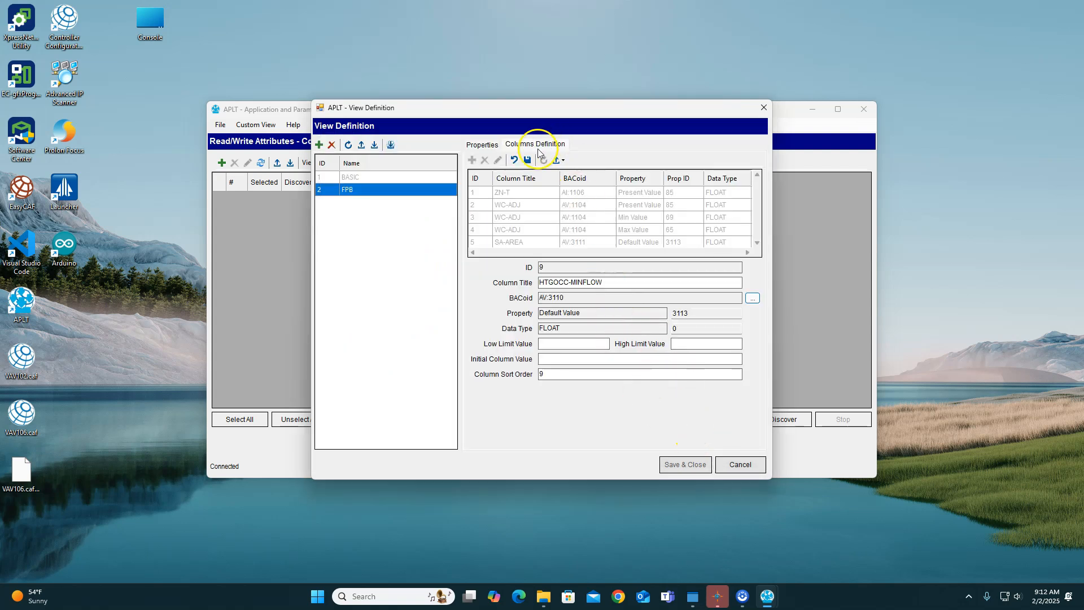
left_click(528, 160)
Step: Save and close the view definition, and display the FPB view on the Read/Write Attributes page
left_click(685, 464)
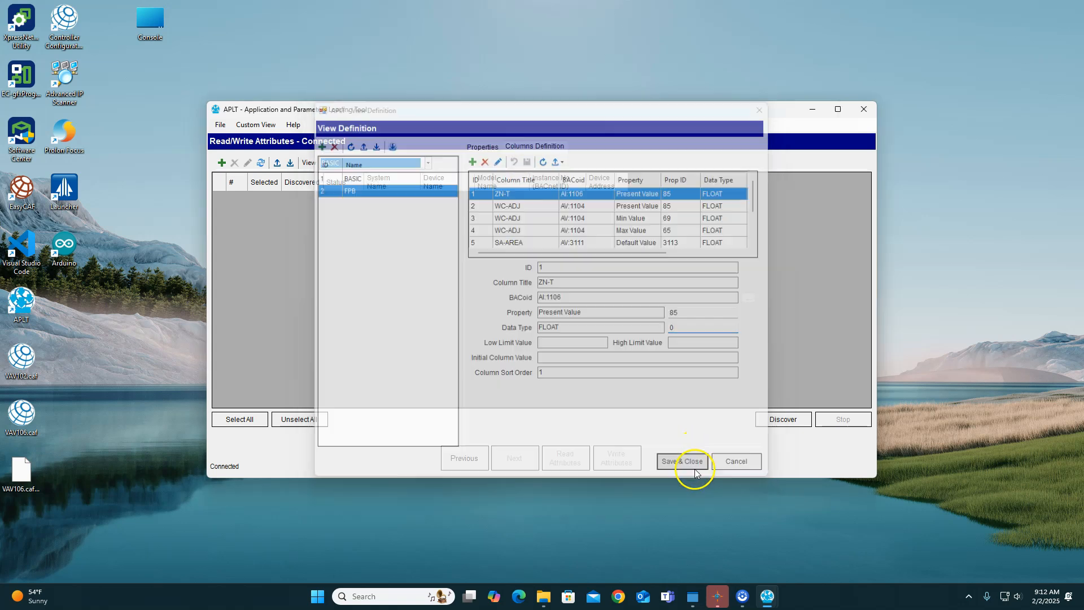
left_click(429, 165)
left_click(405, 184)
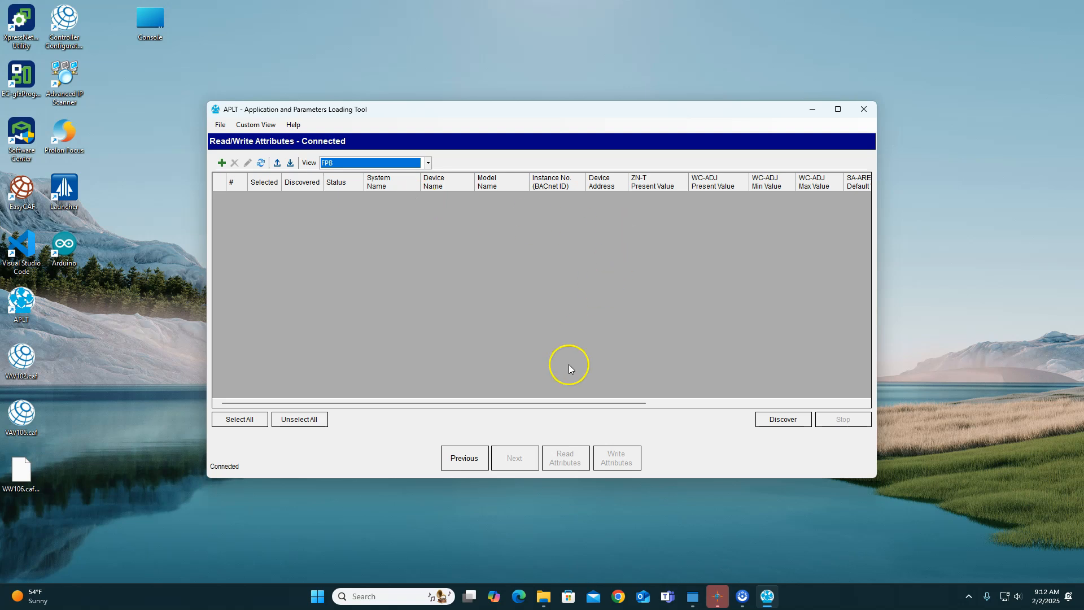
left_click_drag(562, 403, 482, 380)
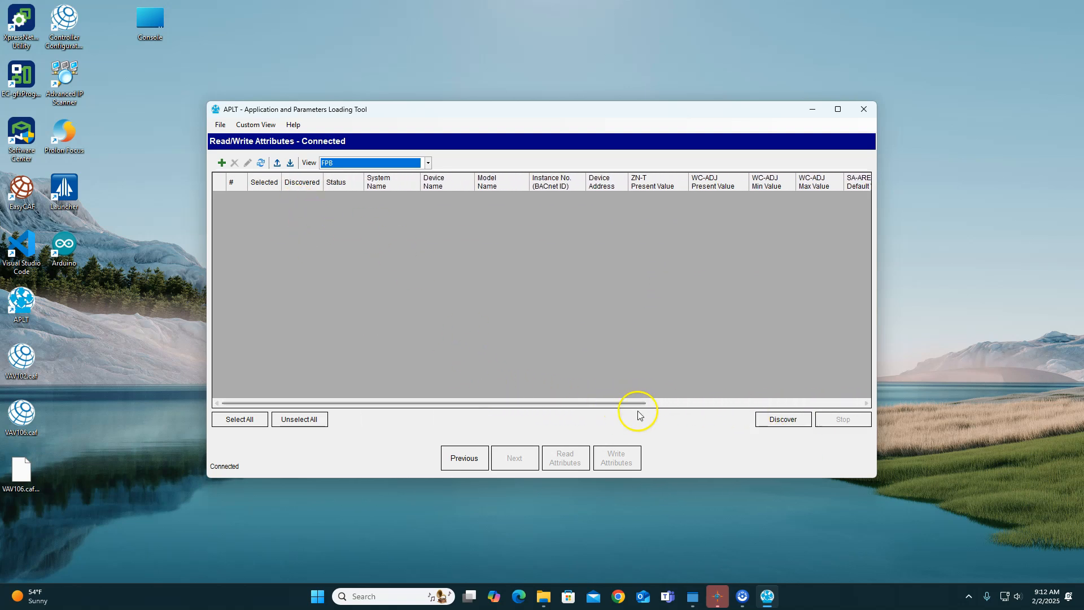
Step: Discover the controllers, select FPB_05 and FPB_07, and proceed to their validation for reading and writing attributes
left_click(776, 420)
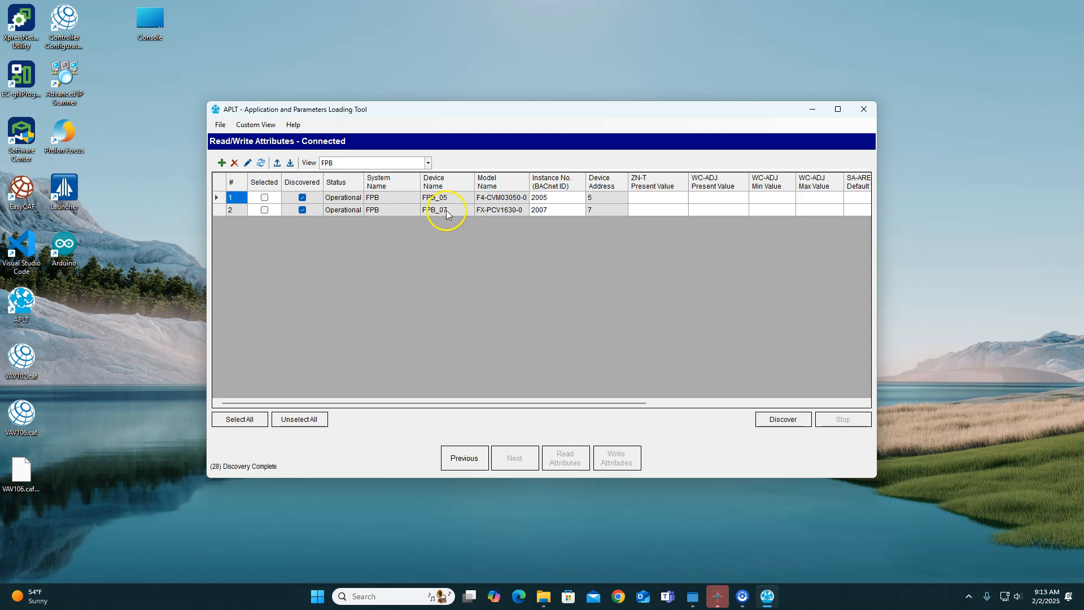
left_click_drag(605, 403, 564, 401)
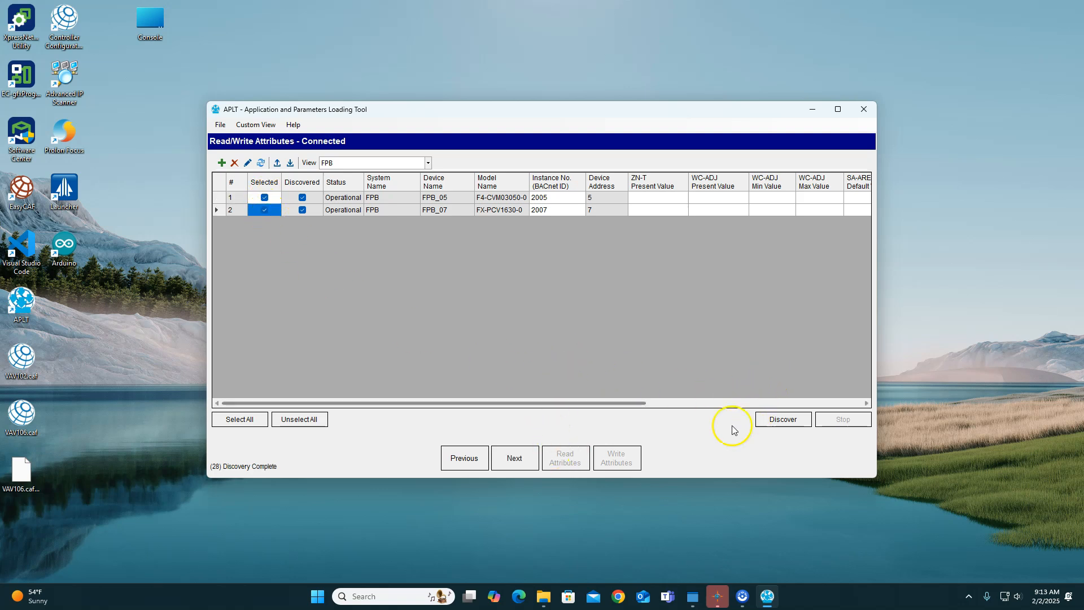
left_click(514, 462)
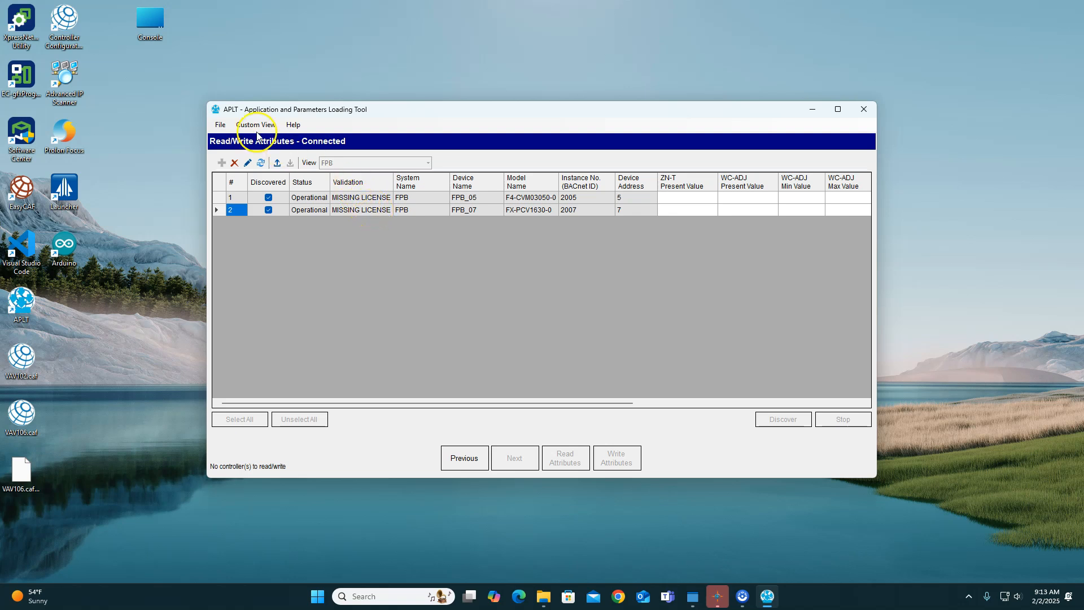
left_click(220, 124)
left_click(251, 126)
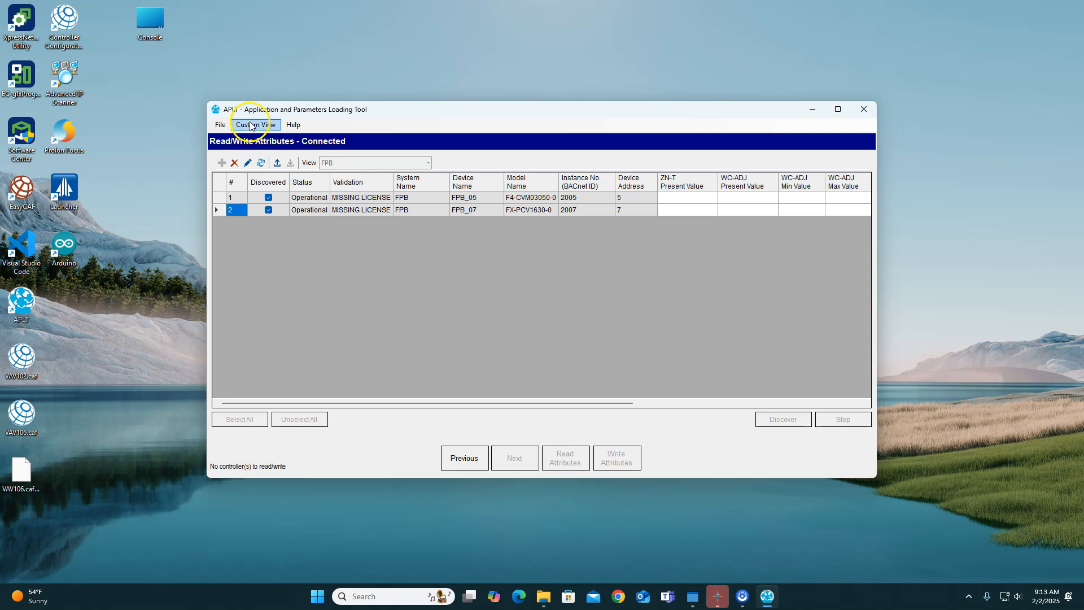
left_click(259, 128)
mouse_move(293, 125)
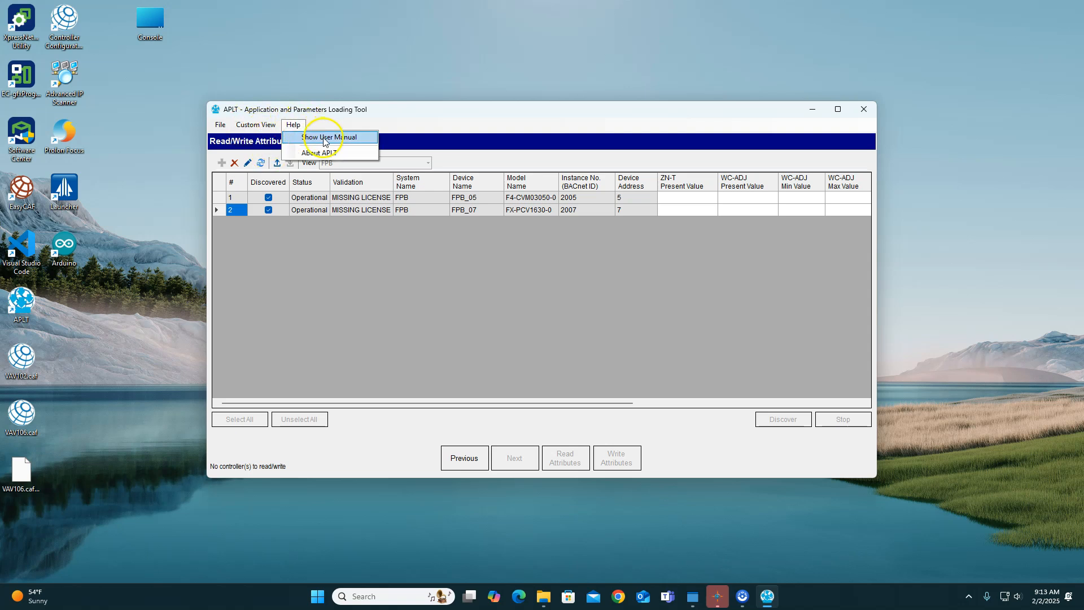
left_click(427, 131)
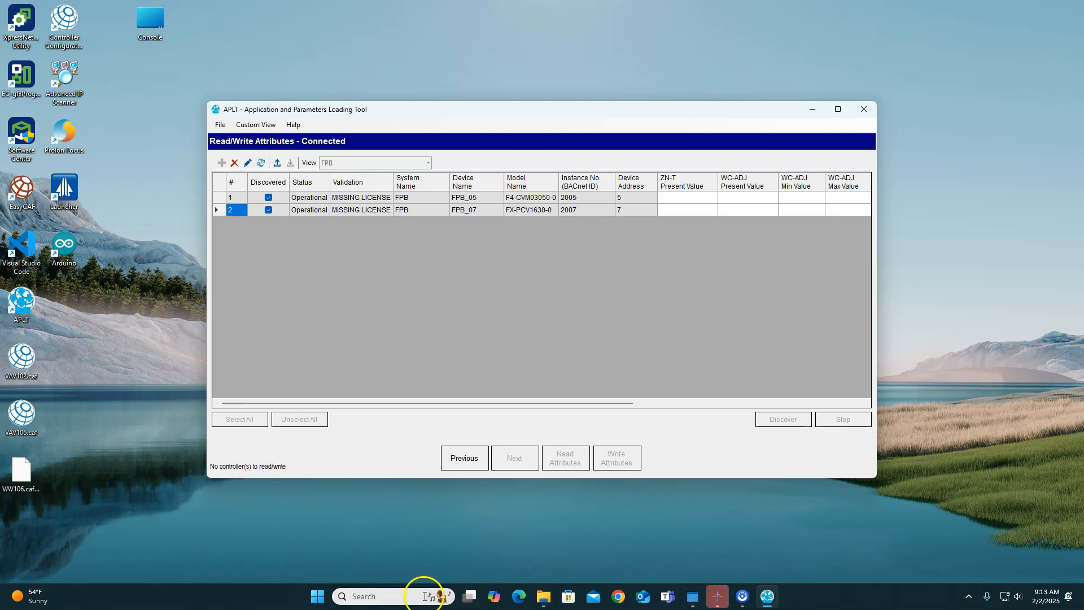
Step: Open Software Manager, examine the license features of the Application Parameters Loading Tool and Controller Configuration Tool (CCT), and close it
left_click(319, 599)
type("s")
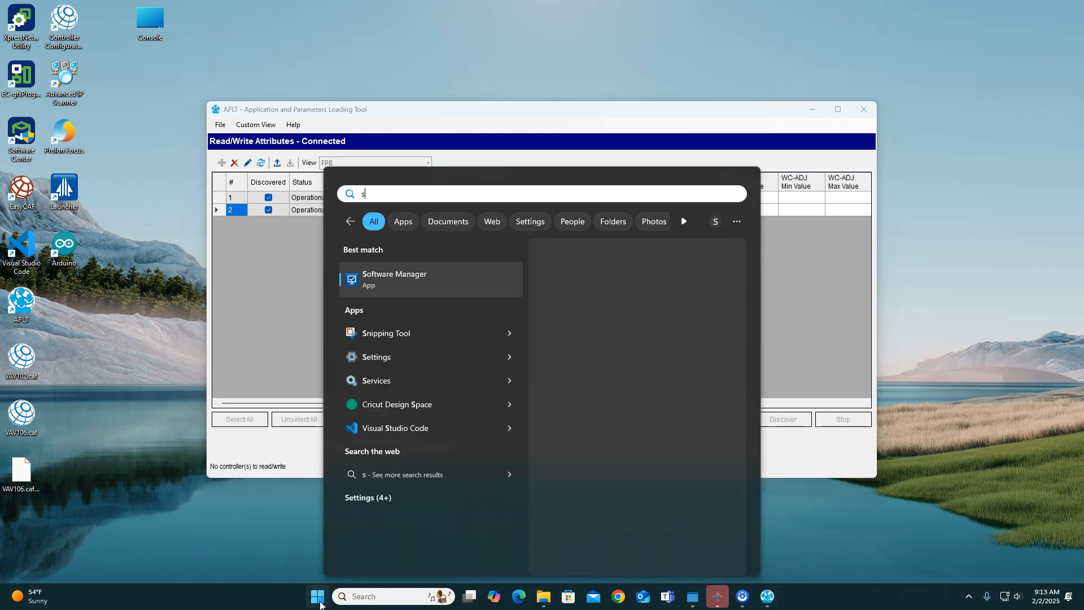
left_click(398, 280)
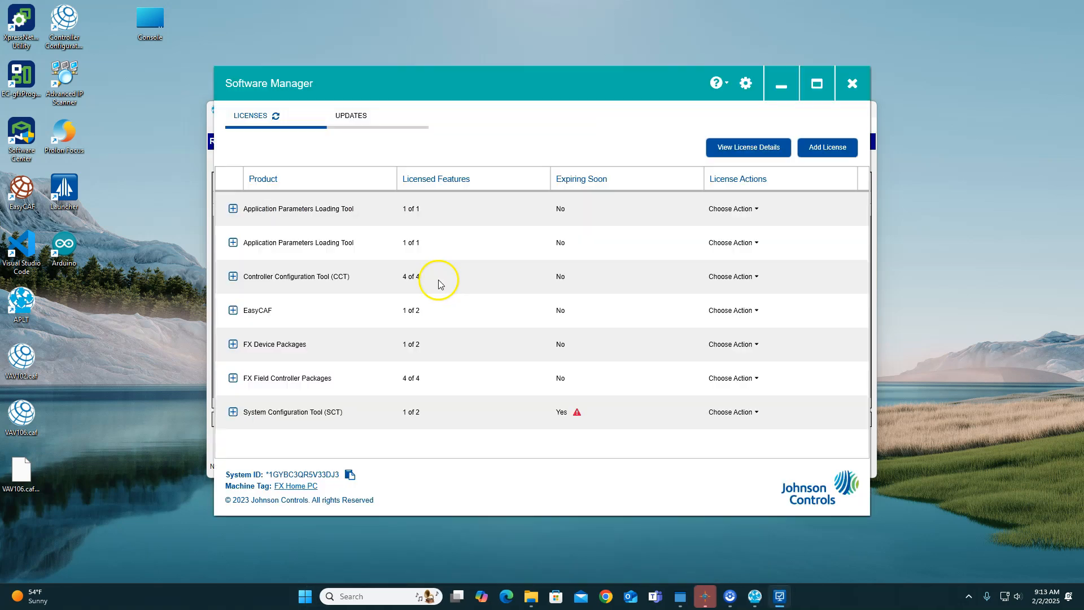
left_click(233, 208)
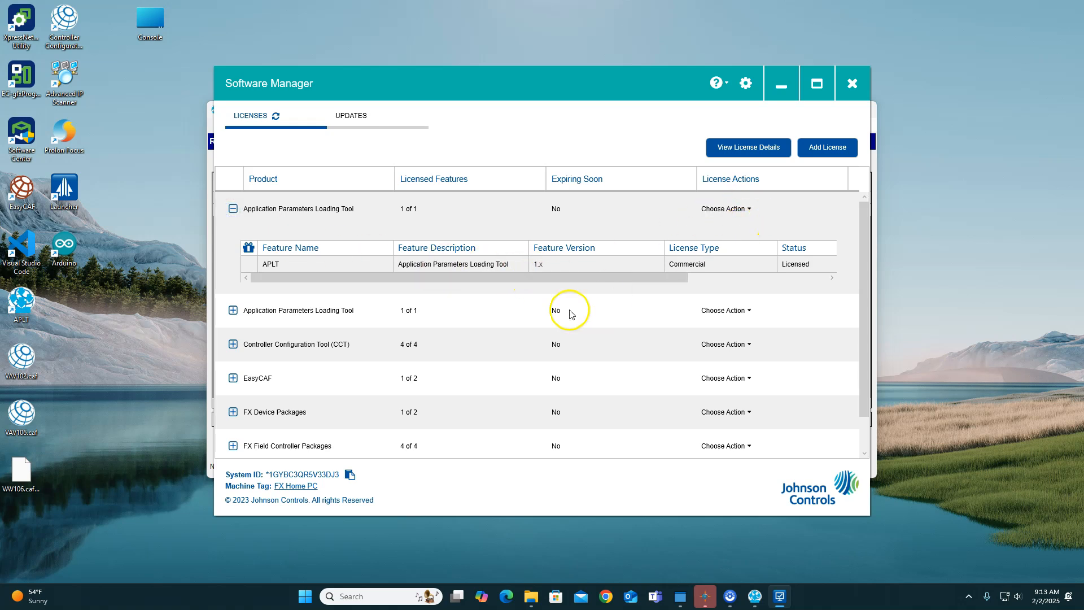
left_click(232, 345)
scroll(432, 395, "down", 2)
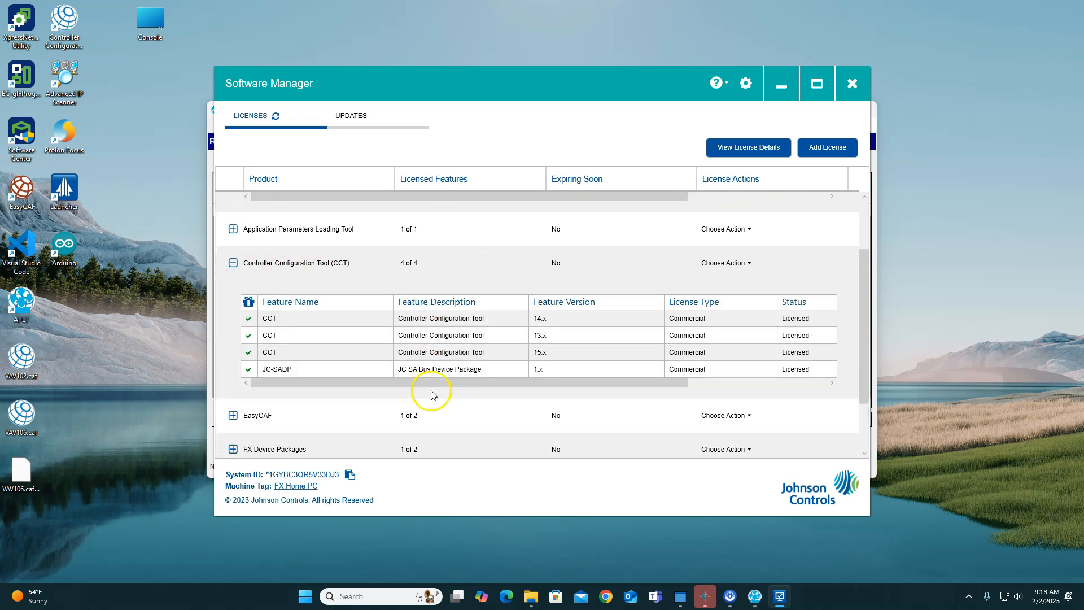
left_click(232, 263)
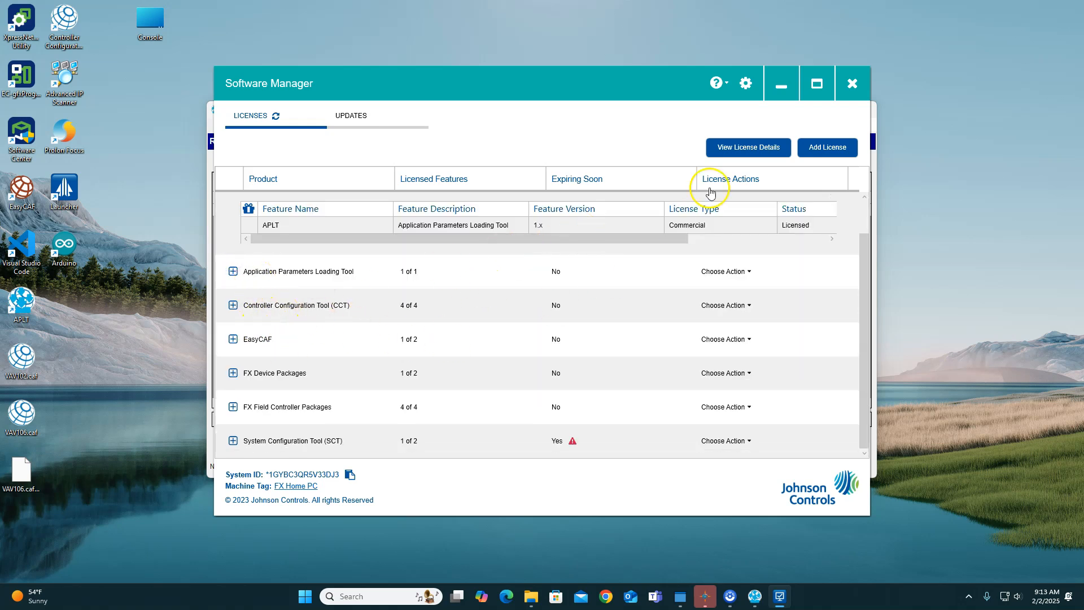
left_click(856, 85)
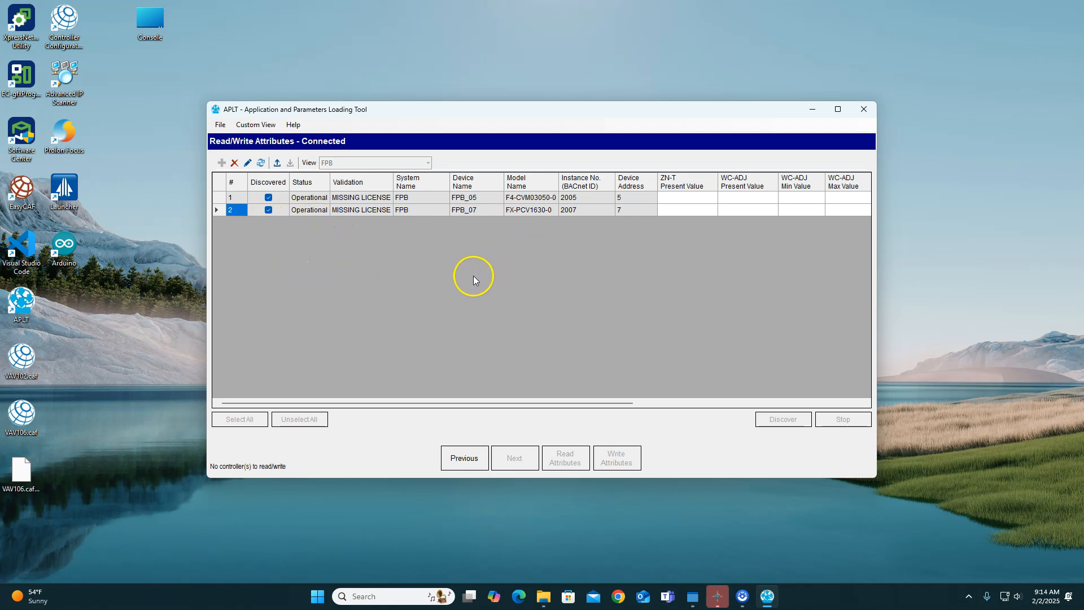
Step: Export the FPB controllers to Exp_DeviceList_20250202_091408.xlsx using the 03 Export for 'Read/Write Attributes' type, and close the export dialog
left_click(277, 164)
left_click(644, 352)
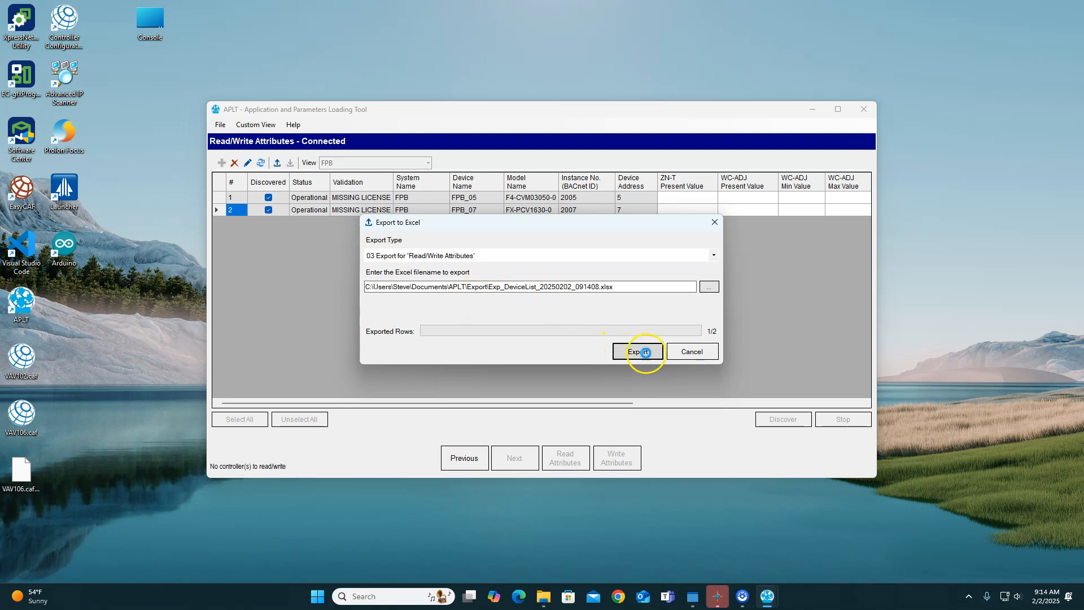
left_click(694, 353)
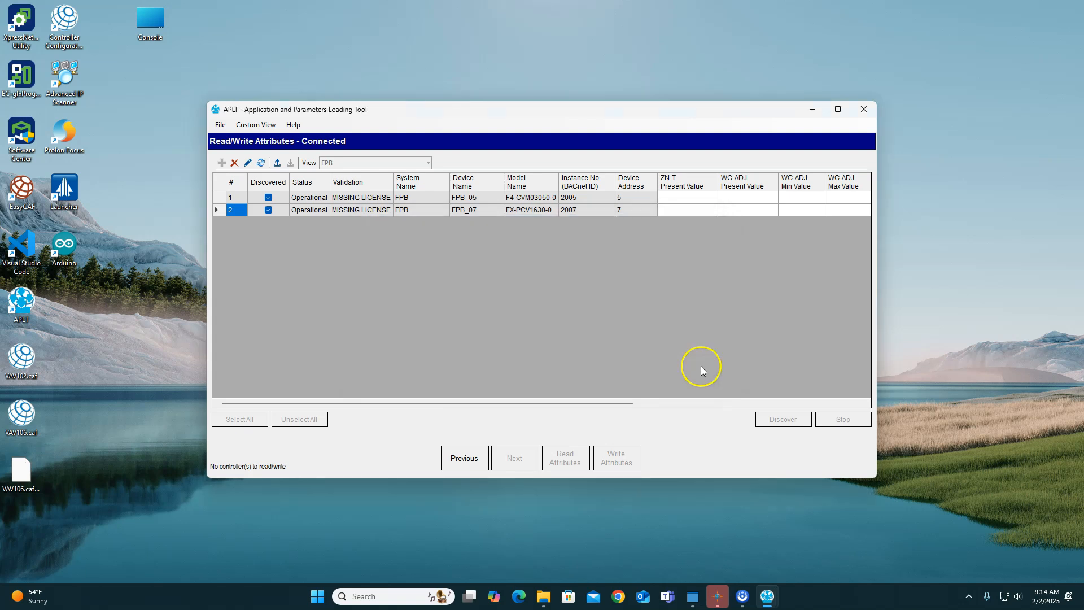
Step: Exit APLT and confirm the exit
left_click(864, 107)
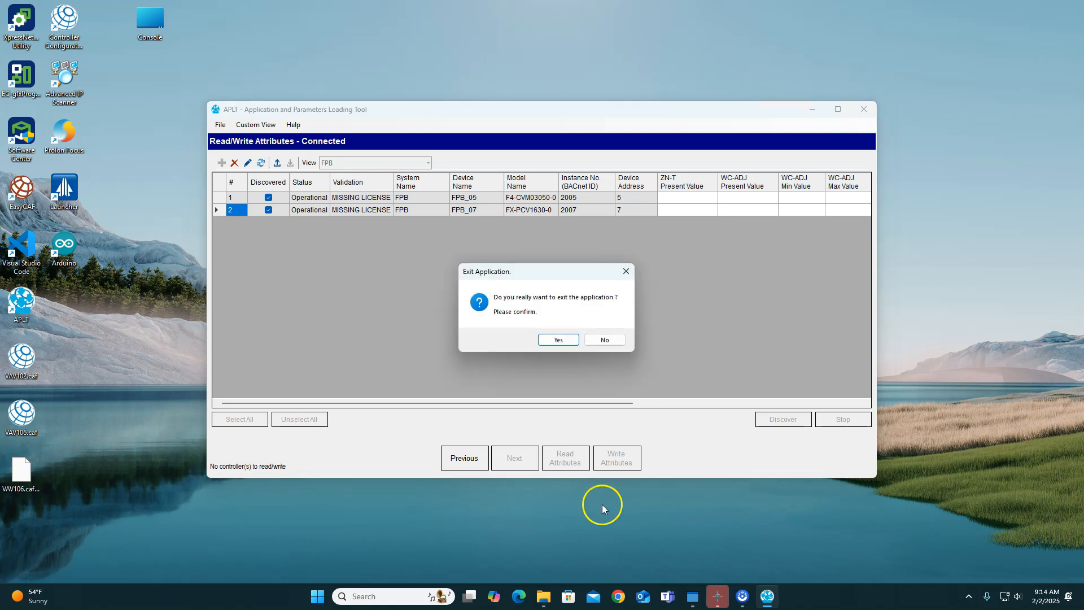
left_click(607, 339)
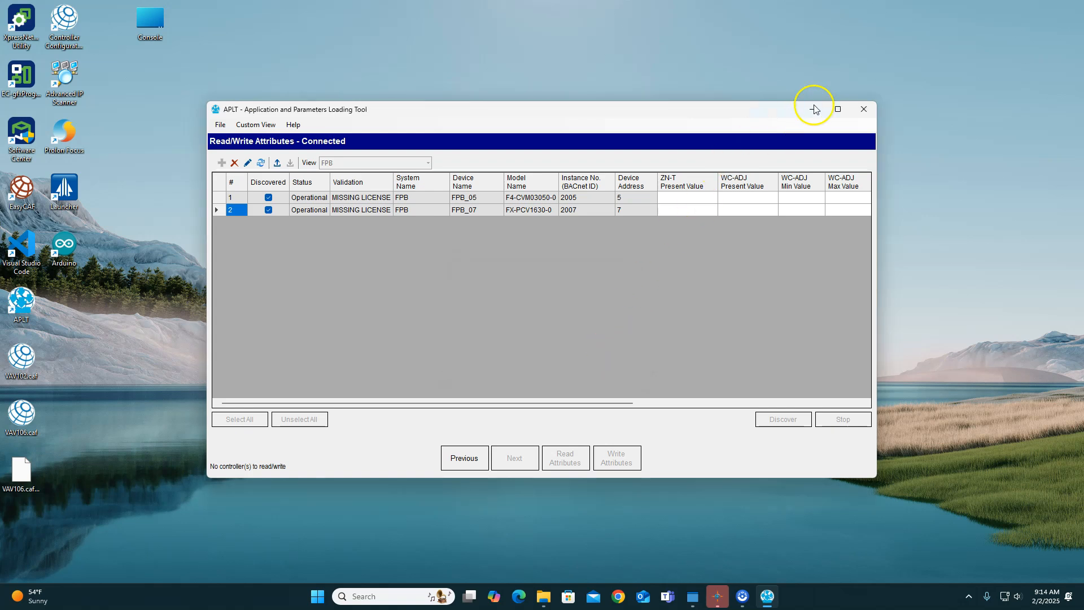
left_click(866, 112)
left_click(556, 340)
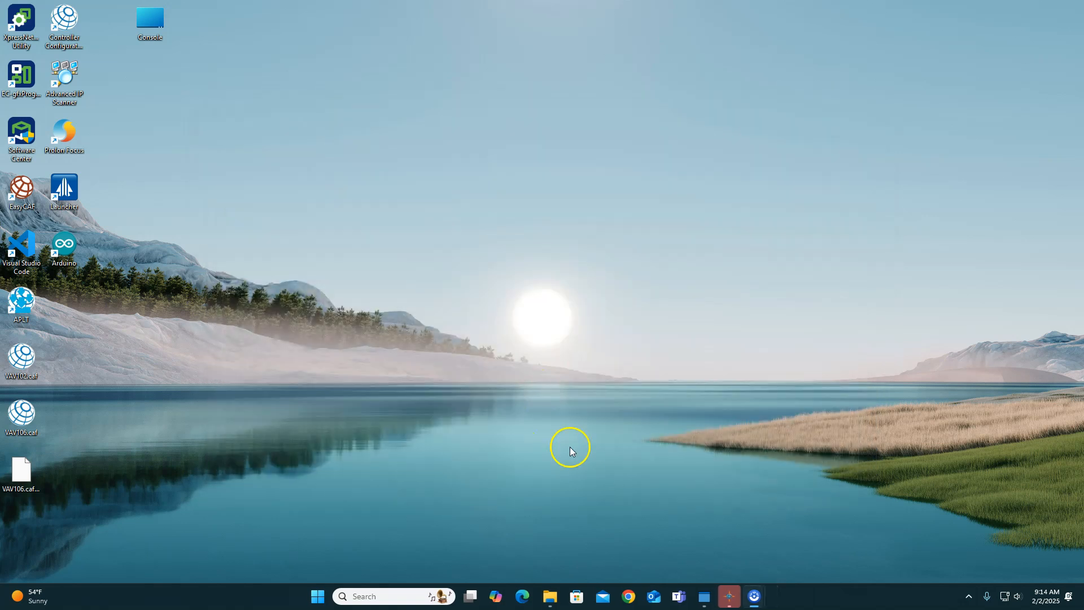
Step: Browse to Documents > APLT > Export in File Explorer and open Exp_DeviceList_20250202_091408.xlsx in Excel
left_click(558, 603)
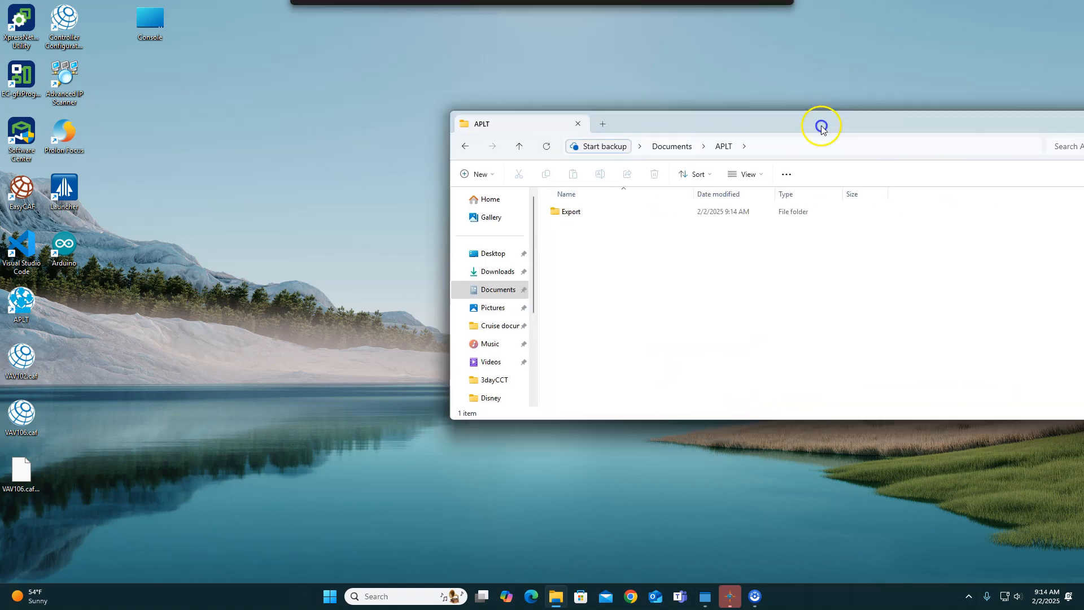
left_click_drag(822, 126, 507, 110)
left_click(352, 134)
left_click(406, 134)
double_click(257, 192)
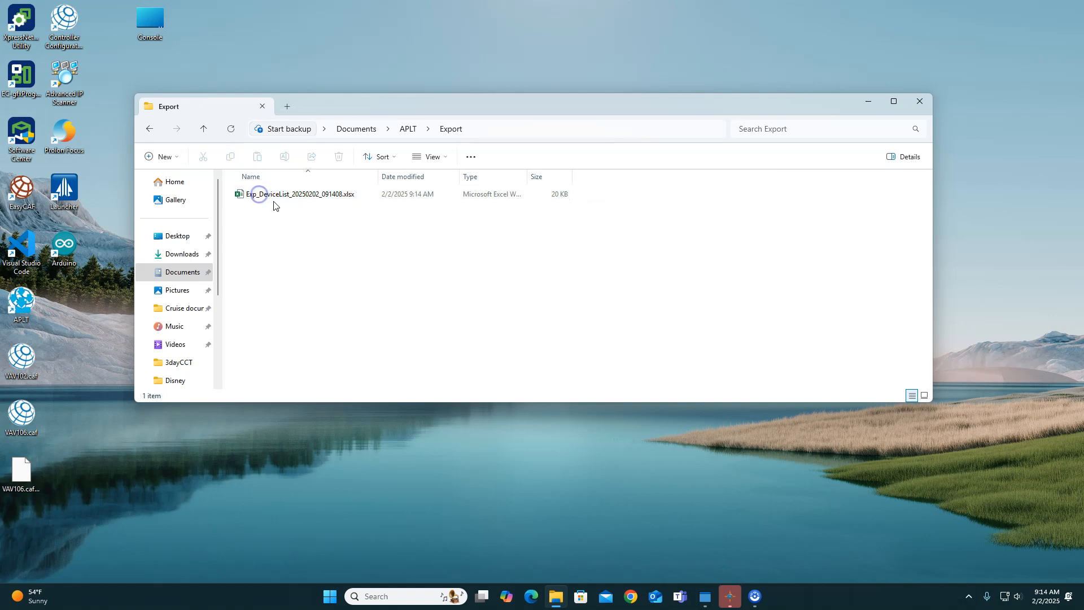
double_click(302, 194)
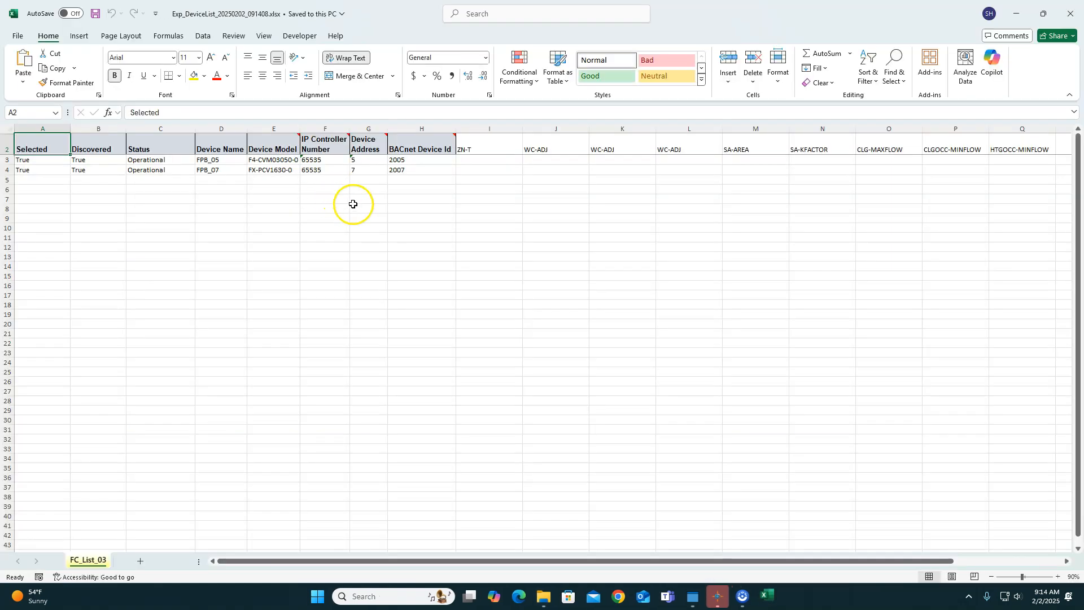
Step: For FPB_05, set WC-ADJ in K3 to -2 and in L3 to 2, SA-AREA to .38, and SA-KFACTOR to 2
left_click_drag(571, 560, 407, 542)
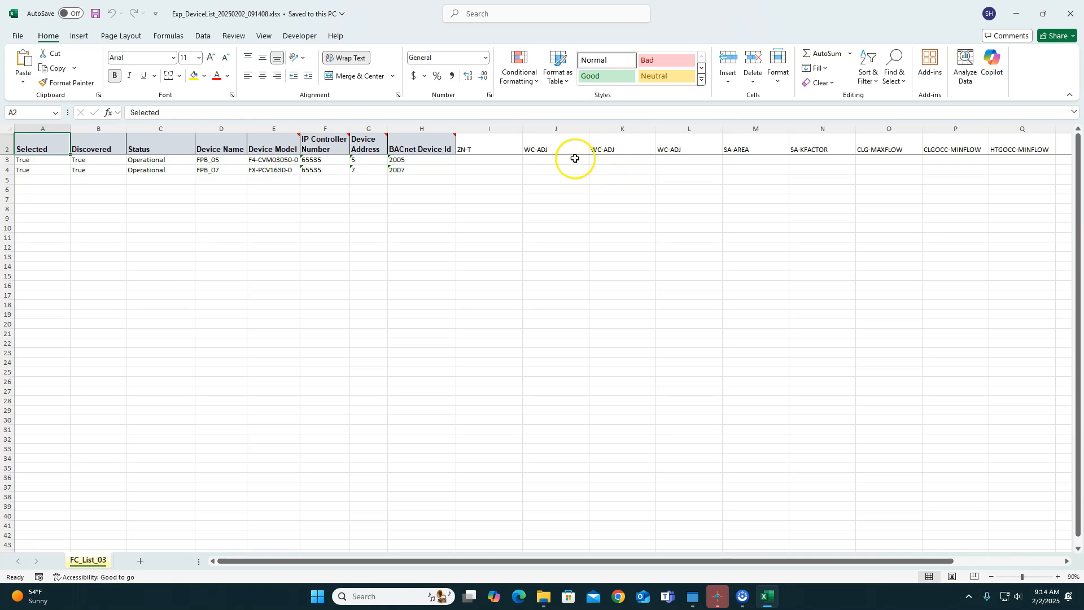
left_click(615, 162)
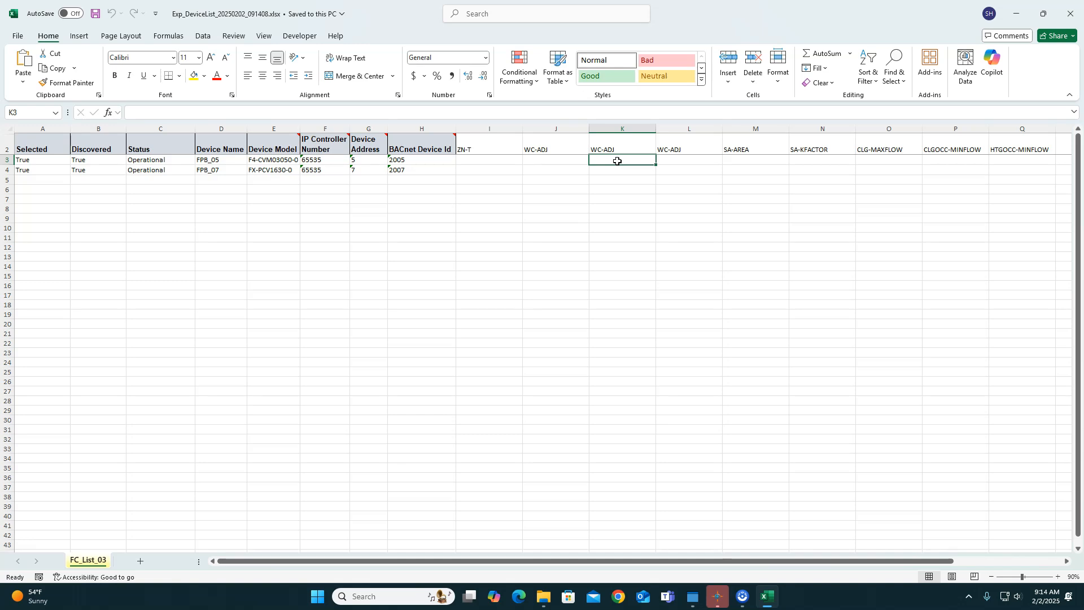
type("-")
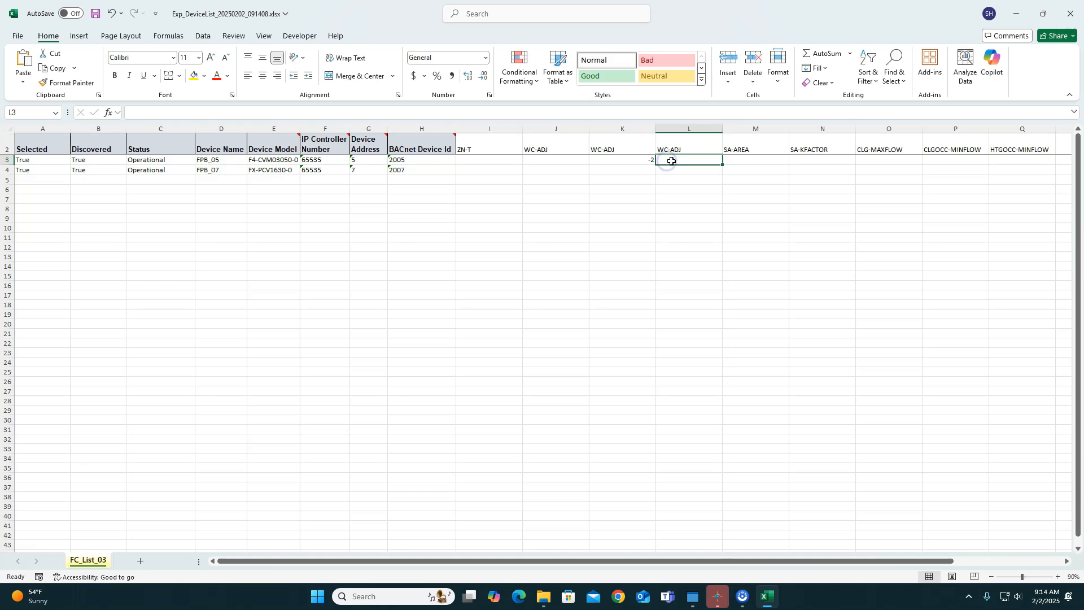
type("2")
left_click(742, 161)
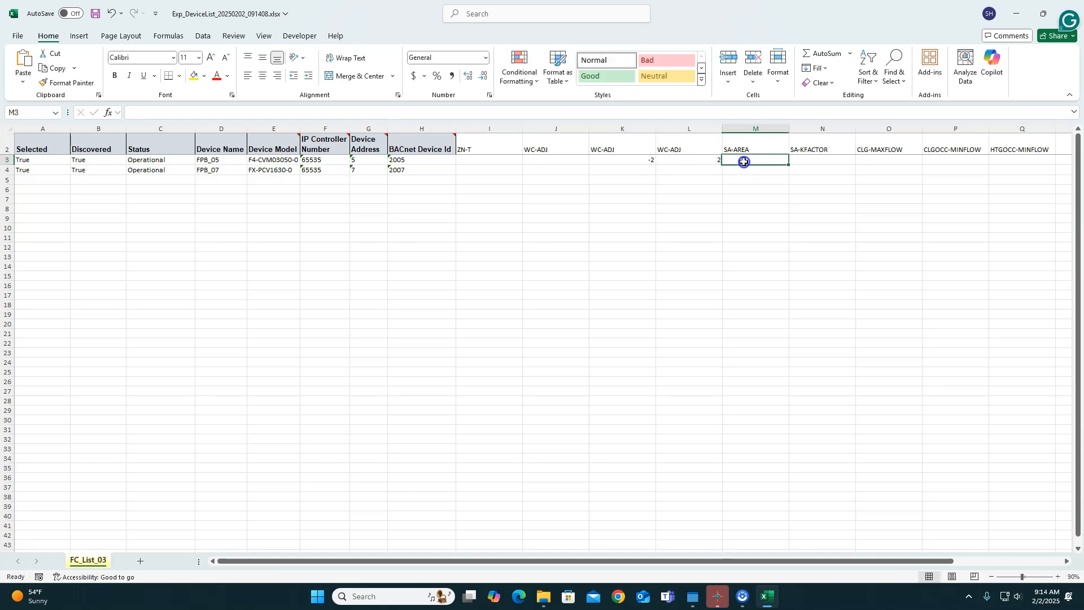
type(".38")
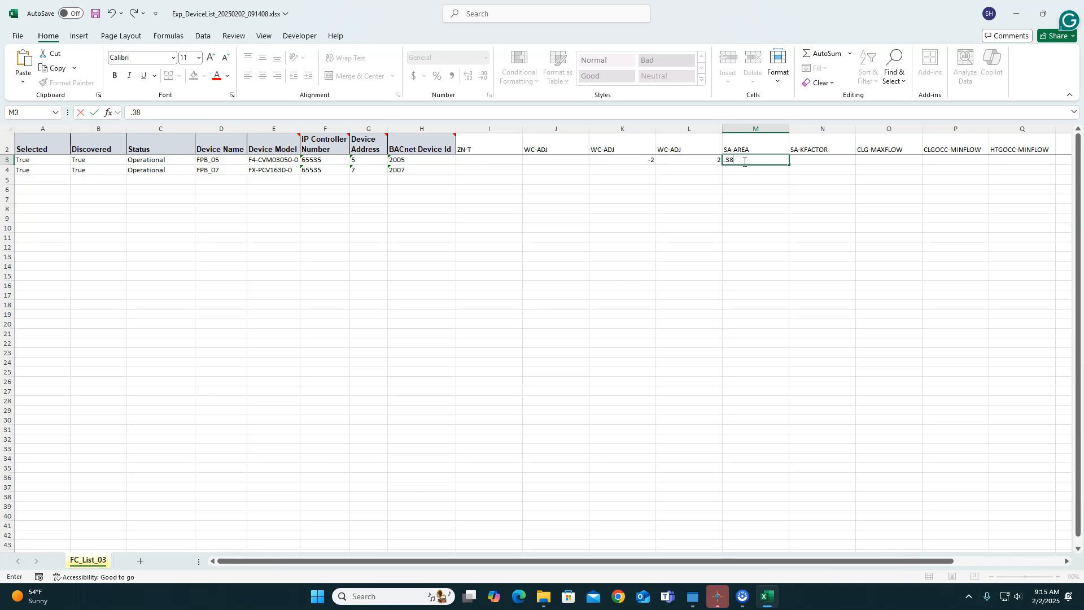
left_click(812, 161)
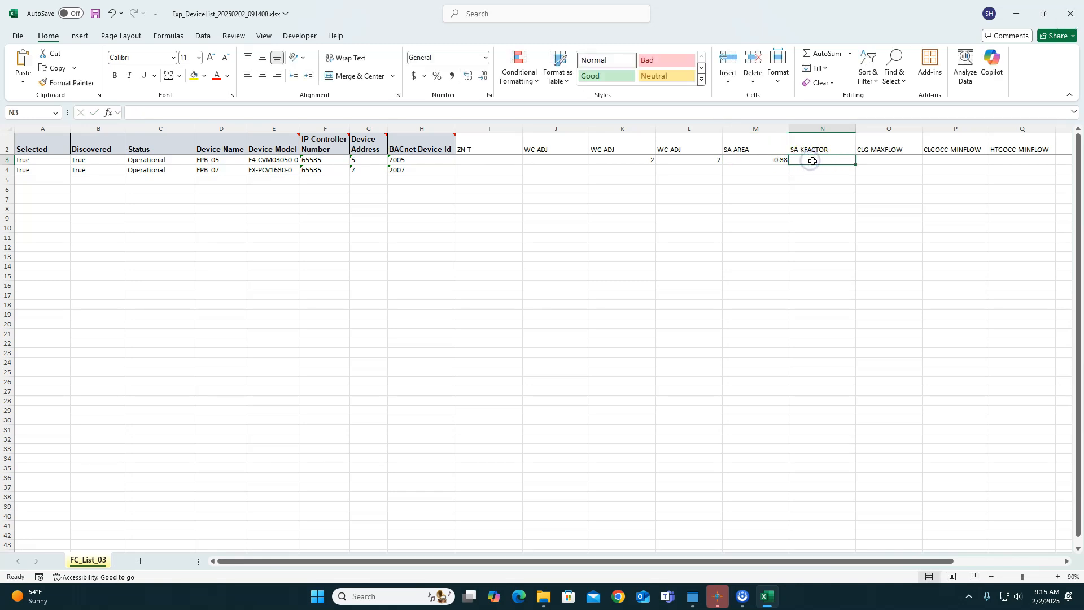
type("2")
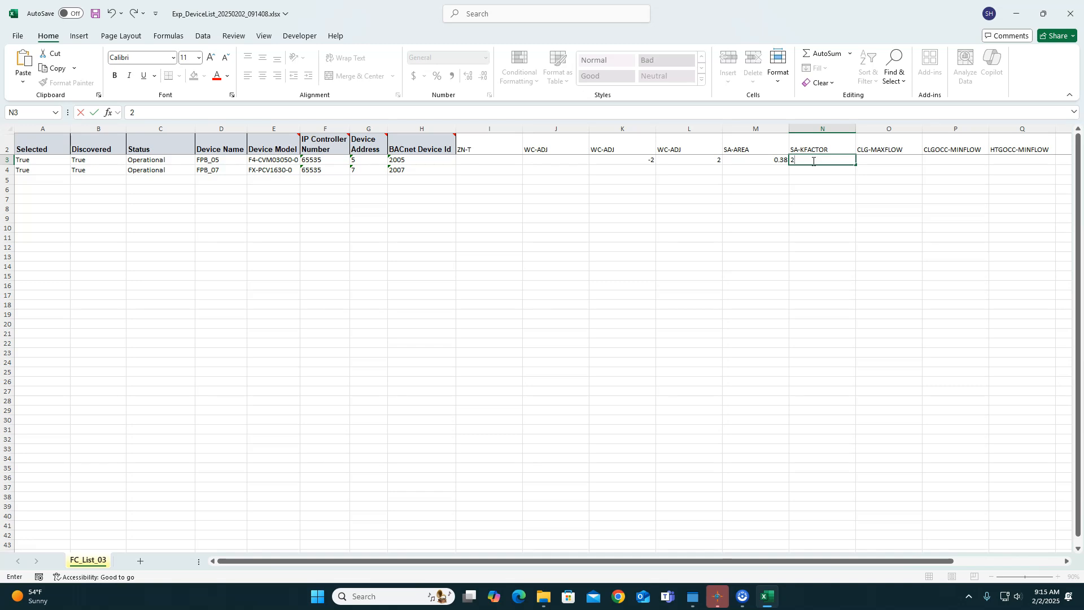
Step: For FPB_05, set CLG-MAXFLOW to 1000, CLGOCC-MINFLOW to 200, and HTGOCC-MINFLOW to 400
left_click(874, 162)
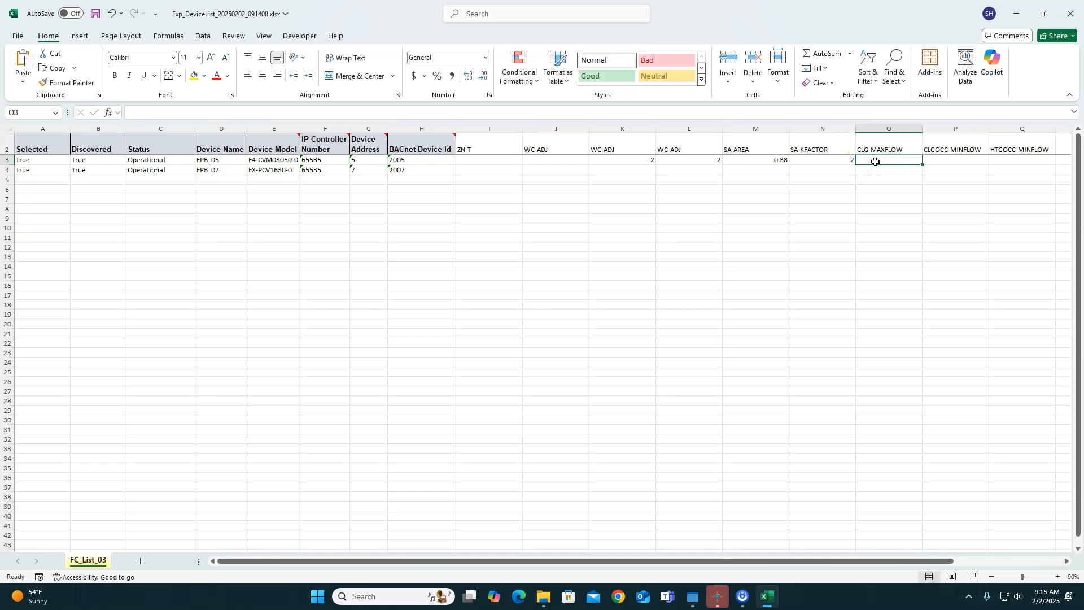
type("1000")
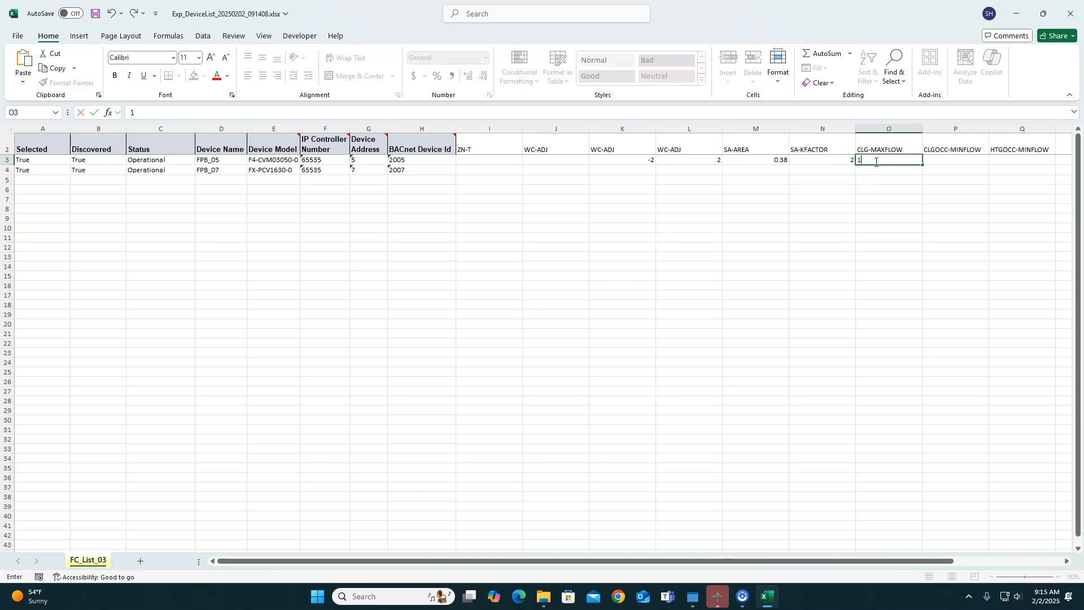
left_click(940, 162)
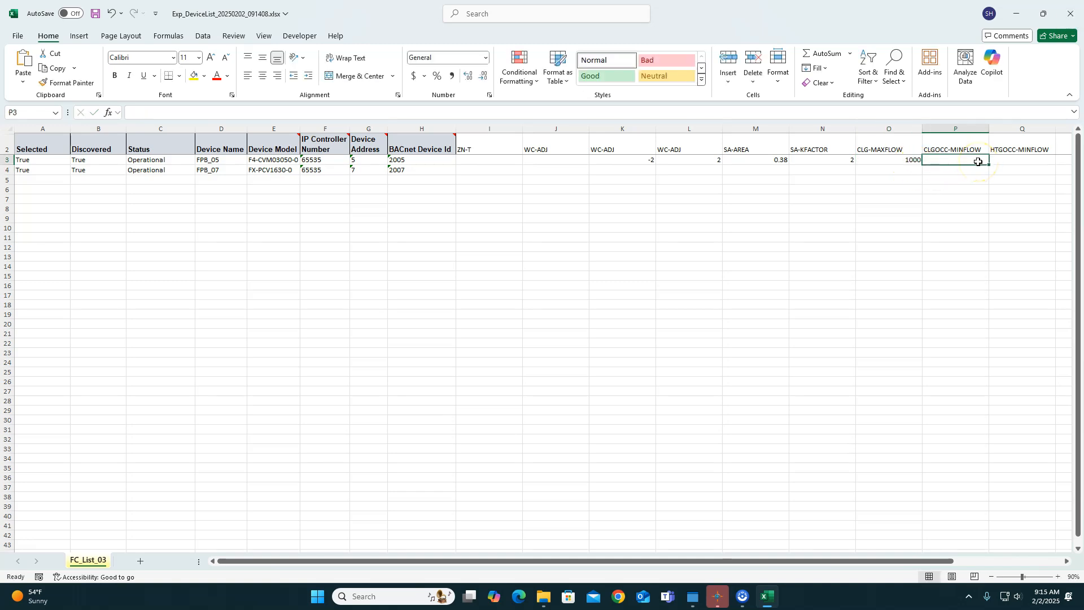
type("200")
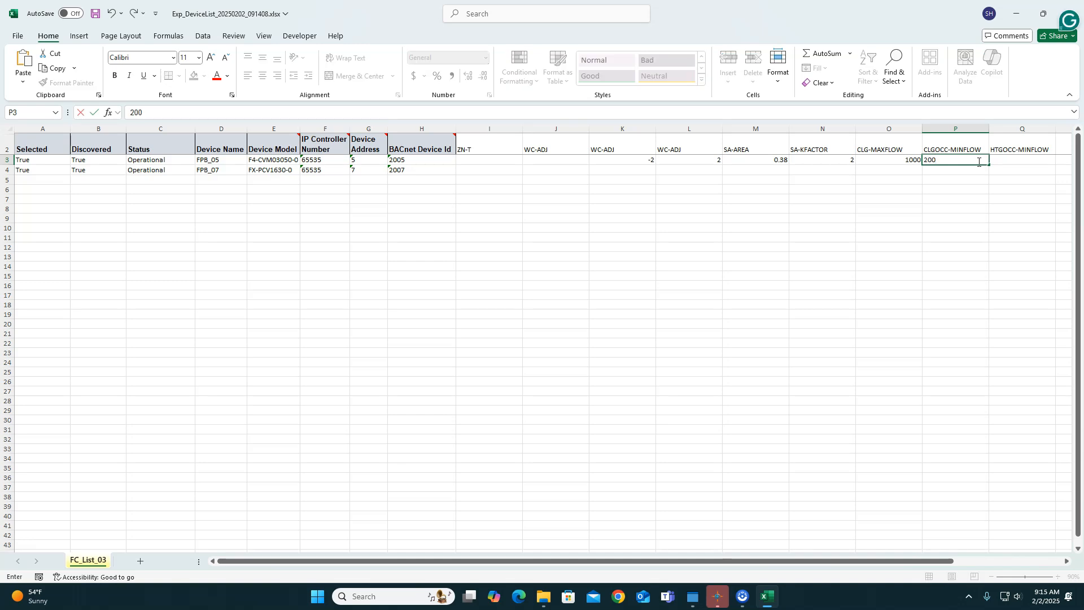
left_click(1008, 160)
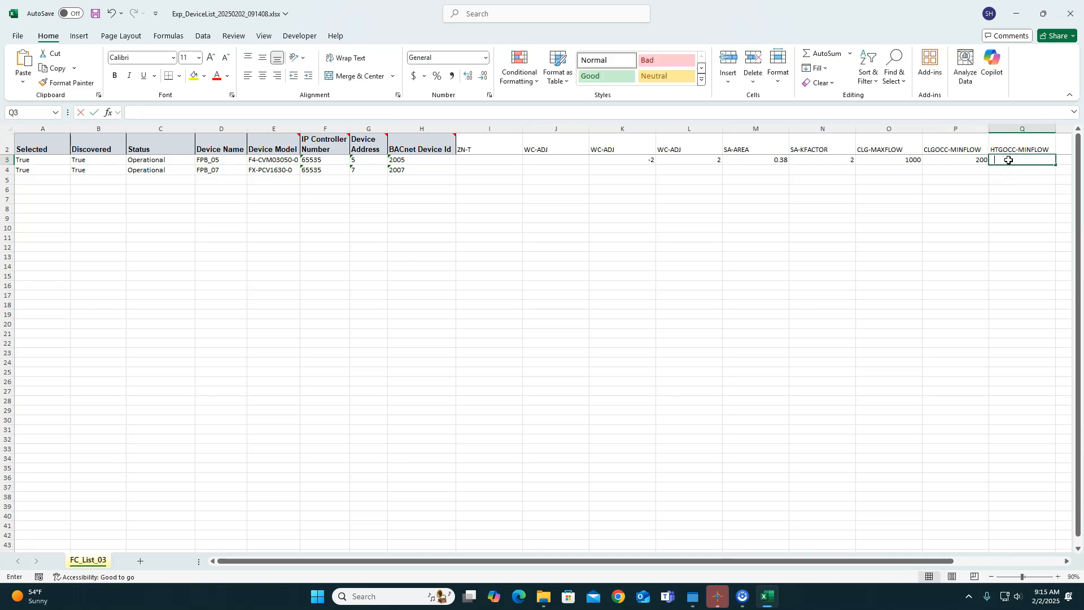
type("400")
left_click(910, 170)
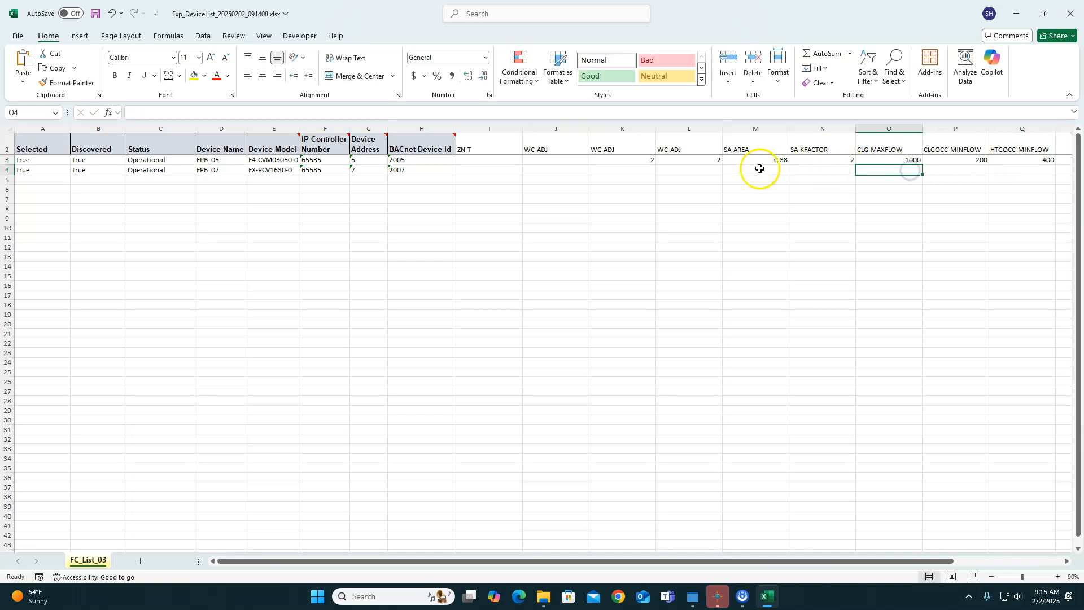
left_click(663, 174)
left_click(644, 173)
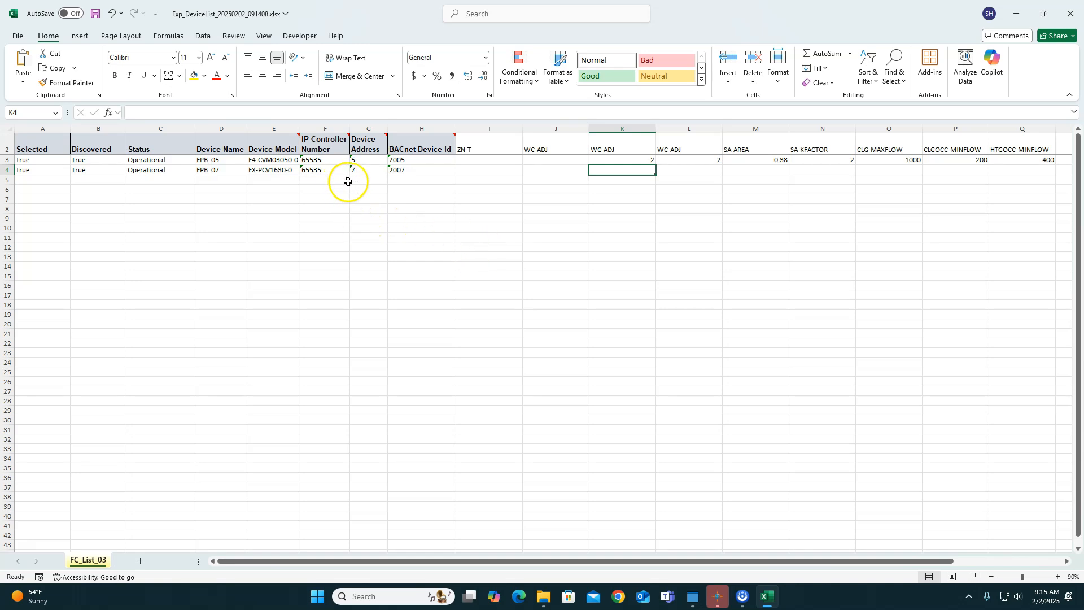
left_click(404, 162)
left_click(412, 172)
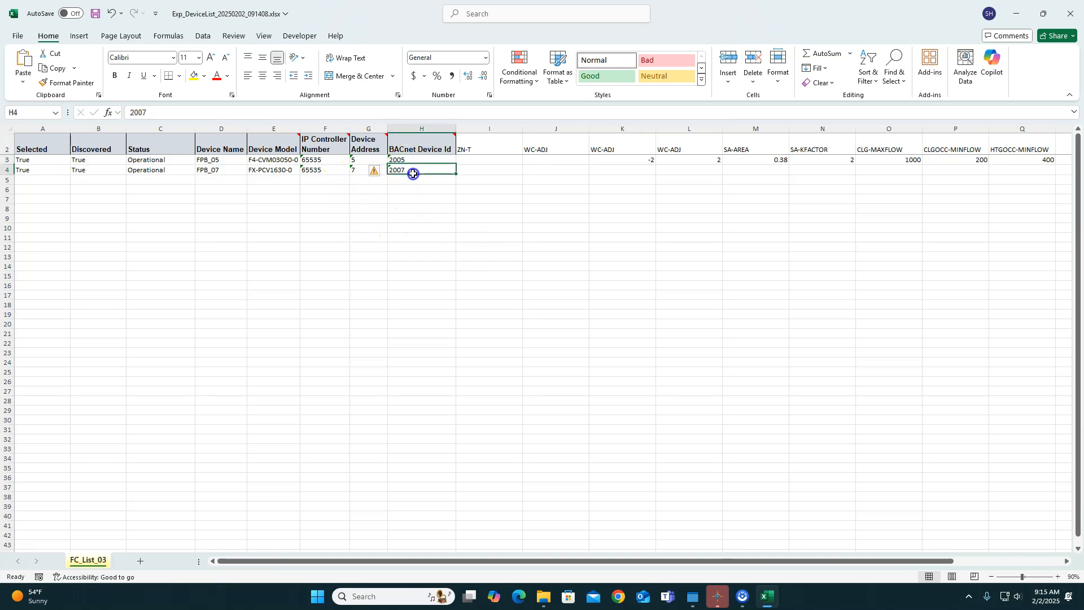
left_click(423, 173)
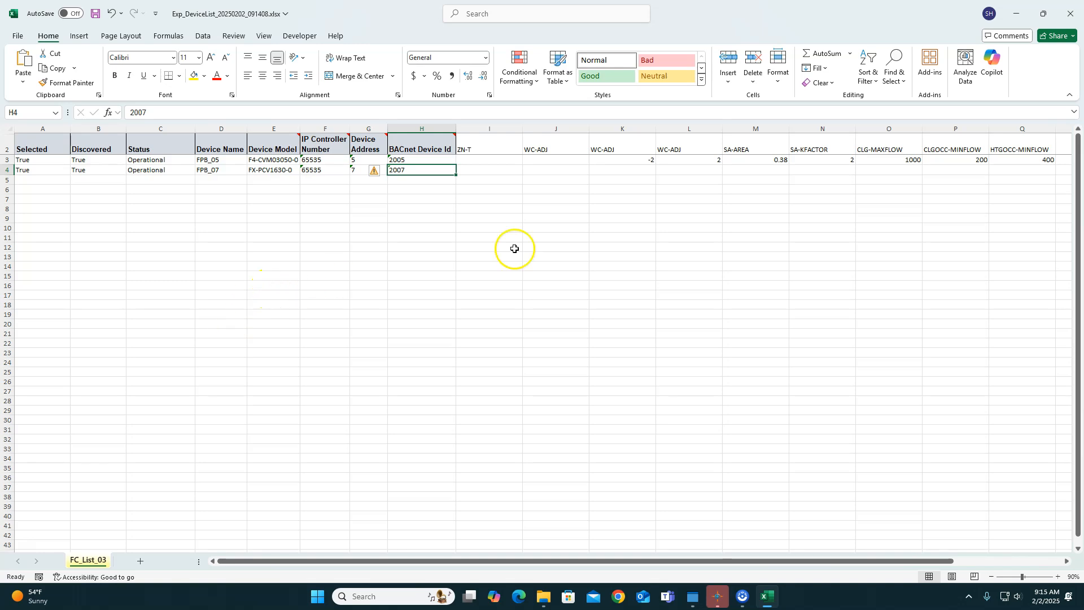
Step: Close the device list workbook without saving the changes, and close the Export folder window
left_click(1071, 14)
left_click(560, 312)
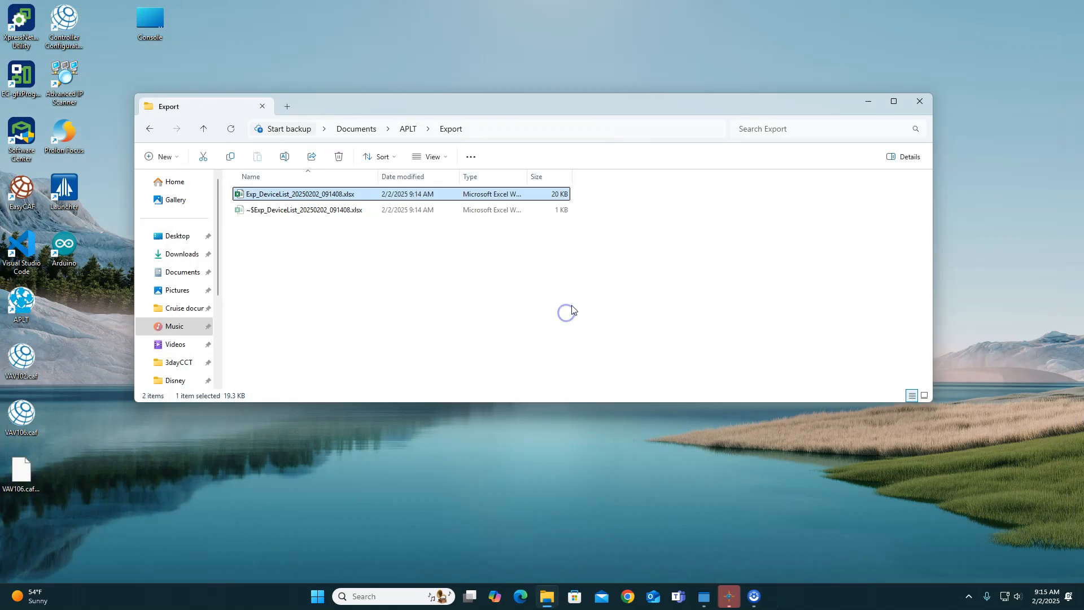
left_click(921, 104)
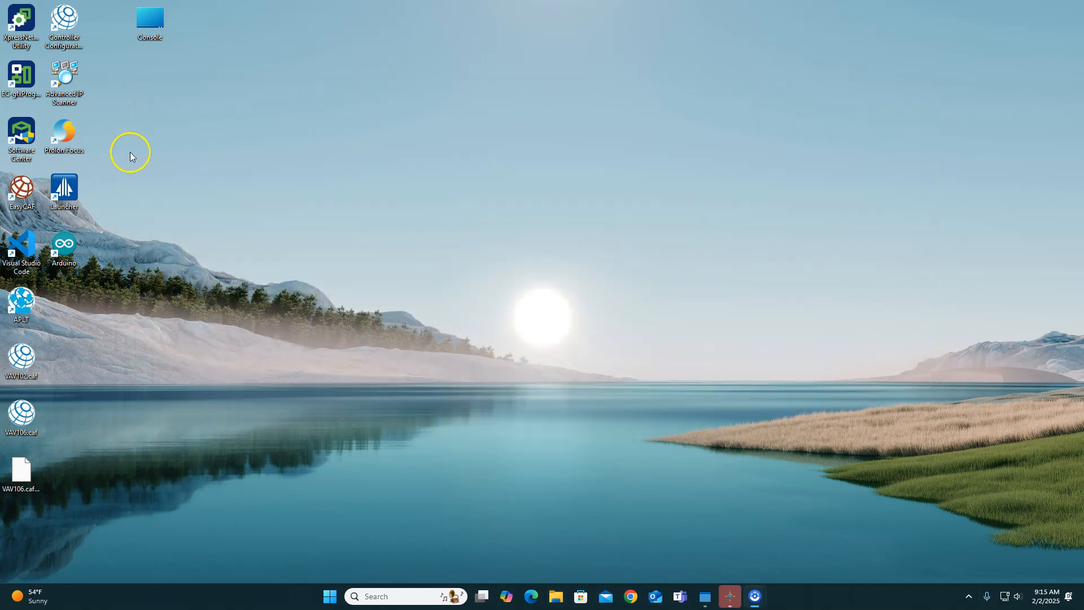
Step: Switch to CCT (Controller Configuration Tool) and open the recent file VAV106.caf from the Desktop
double_click(68, 23)
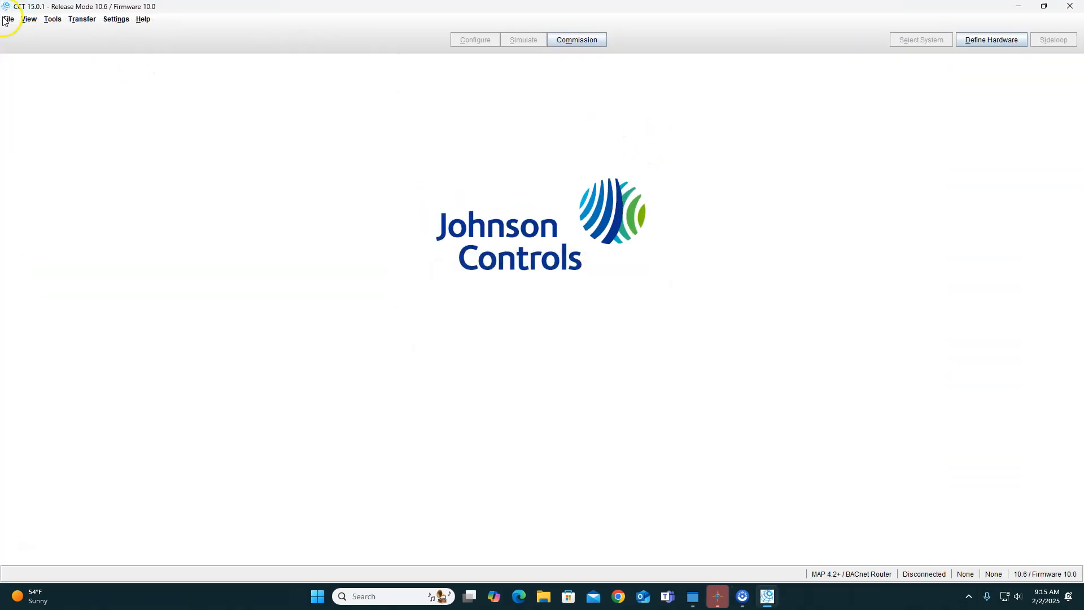
left_click(8, 19)
mouse_move(50, 121)
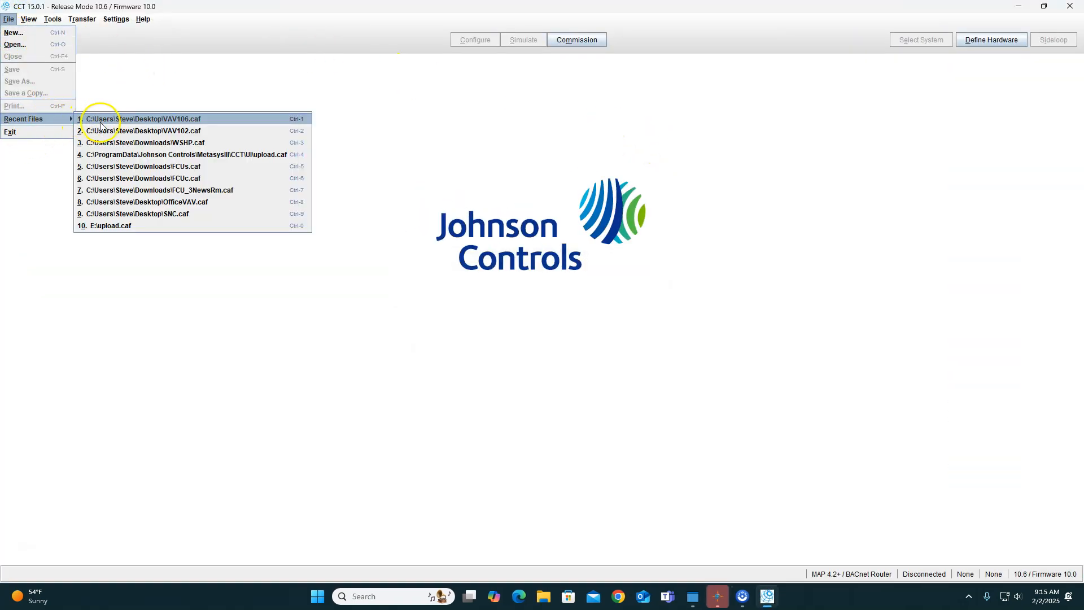
left_click(198, 118)
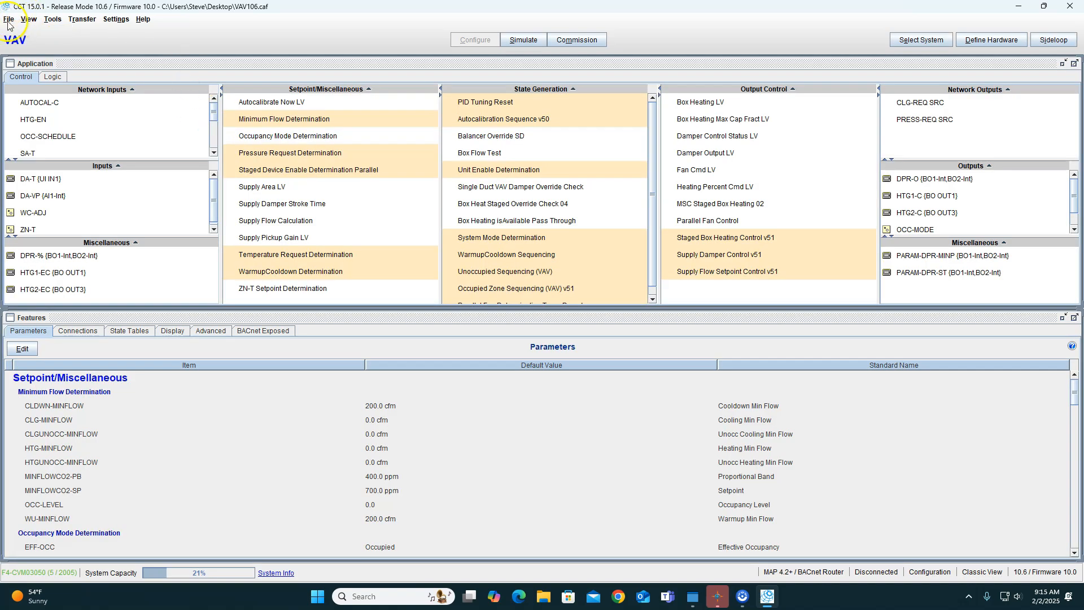
Step: Start the online Read/Write Attributes trunk utility, connecting through MAP 4.2+ / BACnet Router on the TP-LINK Gigabit Ethernet USB Adapter
left_click(53, 19)
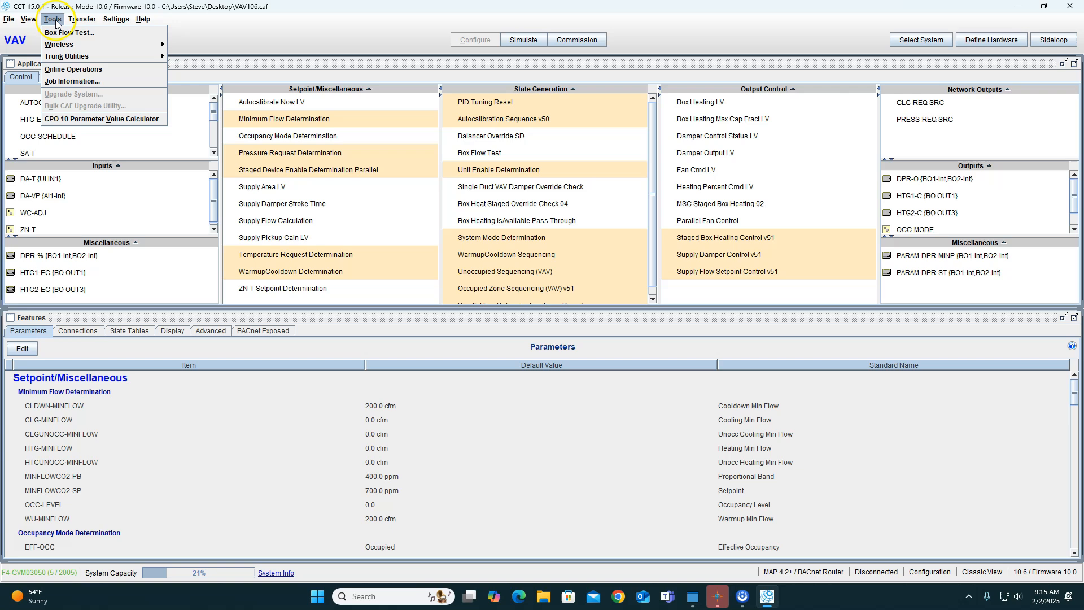
left_click(67, 57)
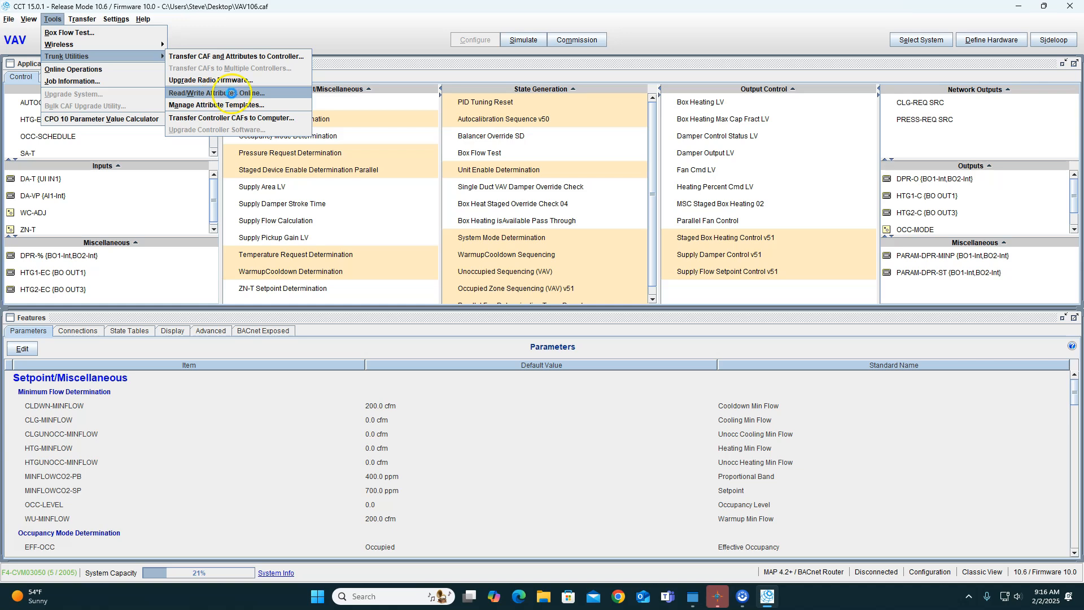
left_click(222, 95)
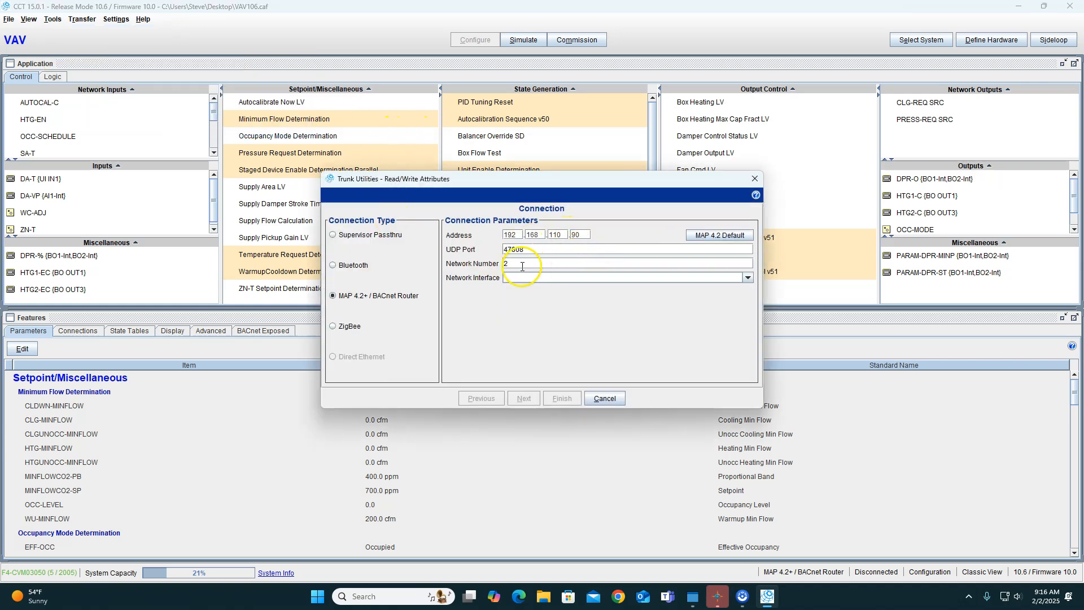
left_click(534, 278)
left_click(548, 289)
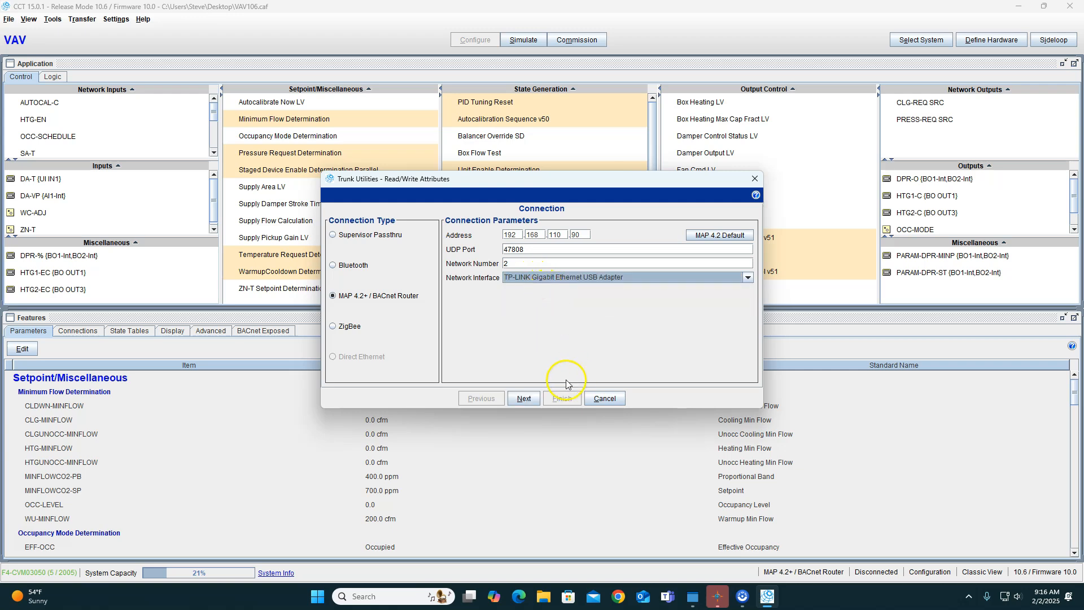
left_click(528, 399)
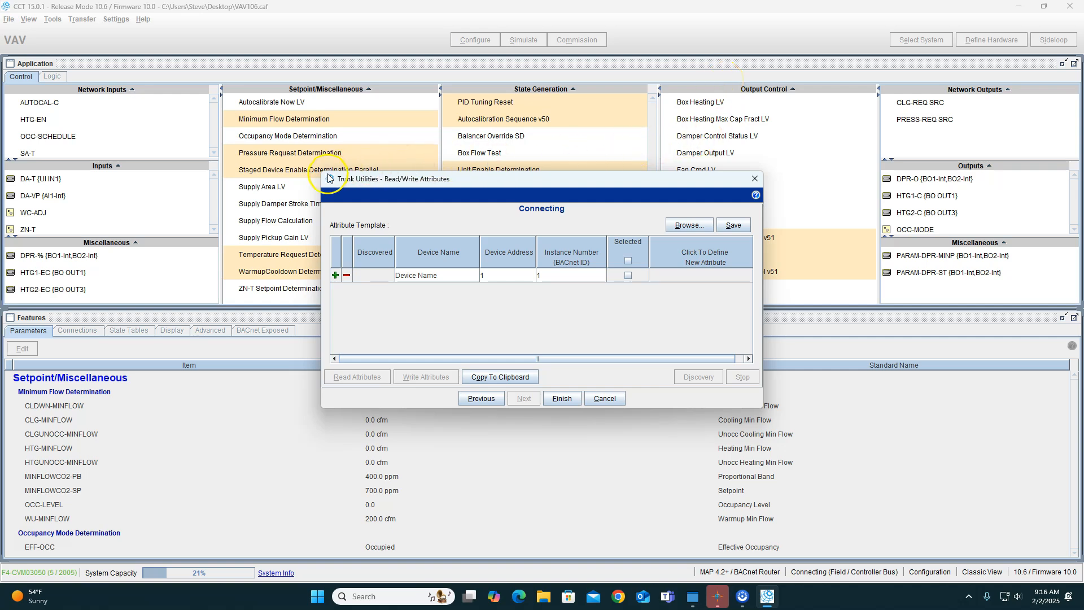
Step: Enlarge the Read/Write Attributes window and add the Present Value attributes of the hardware inputs ZN-T and WC-ADJ to the table
left_click_drag(321, 171, 221, 129)
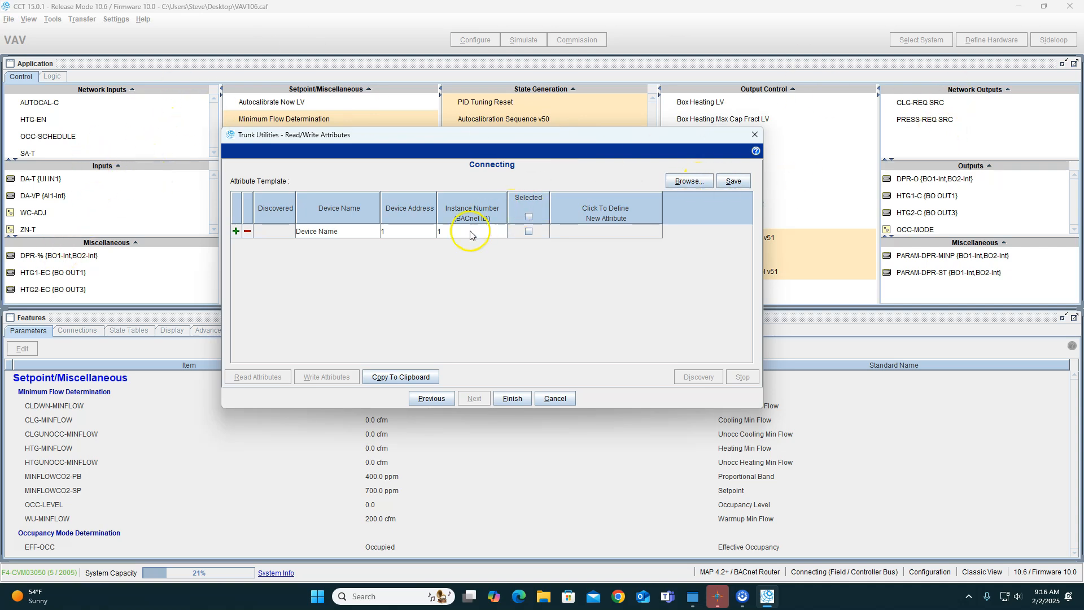
left_click(615, 217)
scroll(473, 347, "down", 3)
scroll(473, 347, "down", 1)
left_click(470, 328)
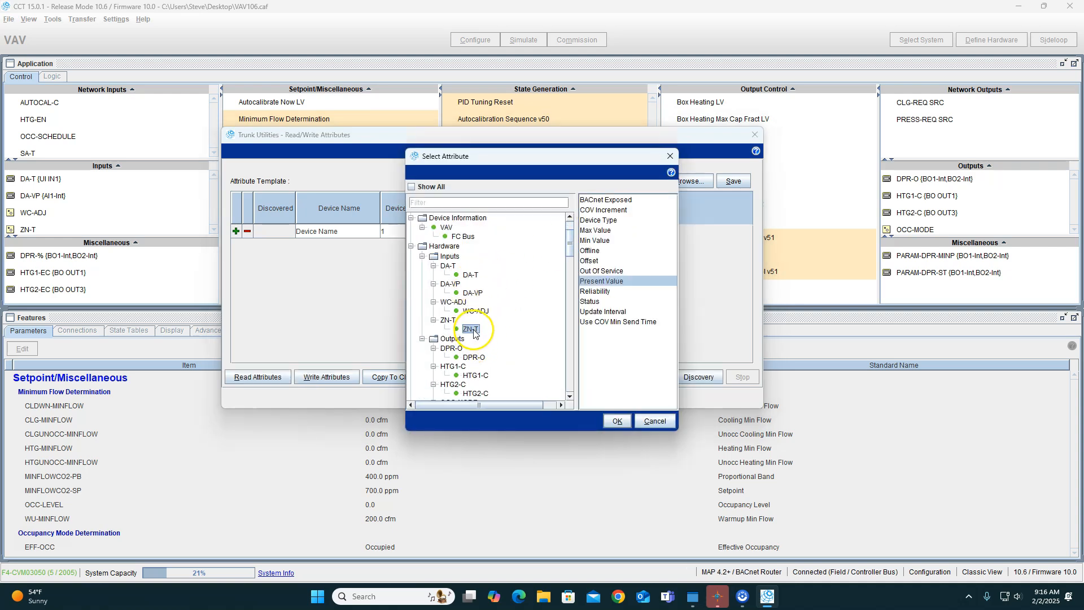
left_click(616, 423)
left_click(702, 216)
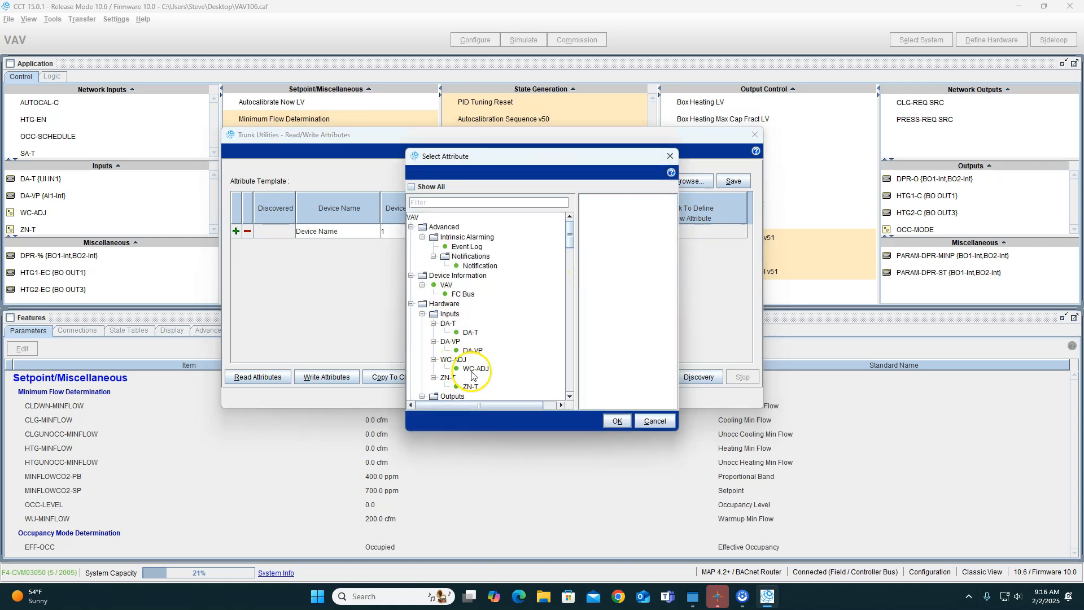
scroll(472, 375, "down", 1)
left_click(474, 339)
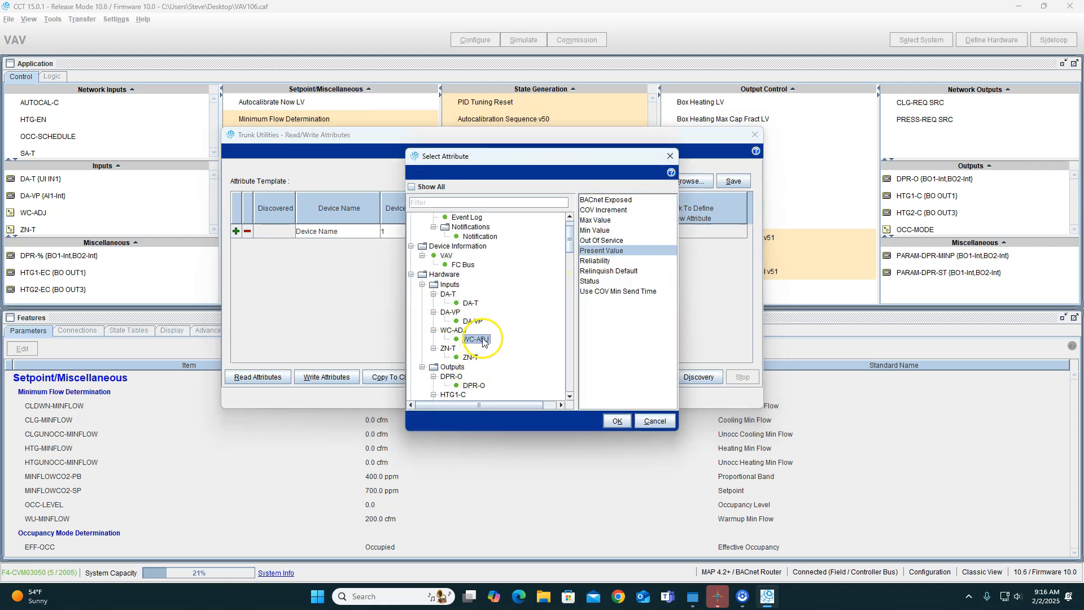
left_click(617, 421)
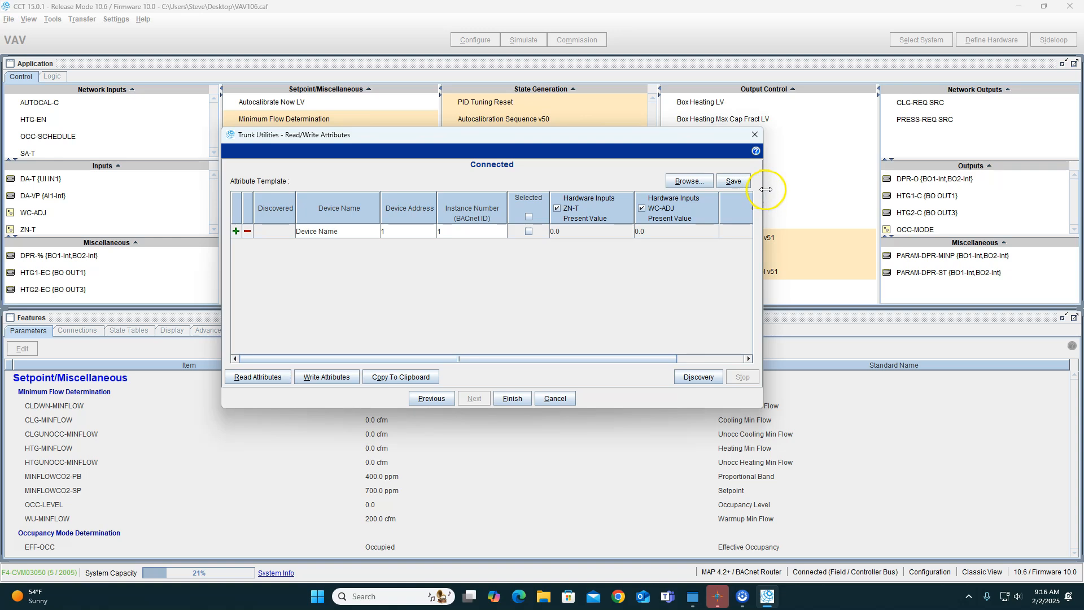
Step: Make more room for the attribute table and add the WC-ADJ Min Value and Max Value attributes as columns
left_click_drag(766, 189, 1011, 201)
left_click_drag(722, 138, 542, 126)
left_click(598, 209)
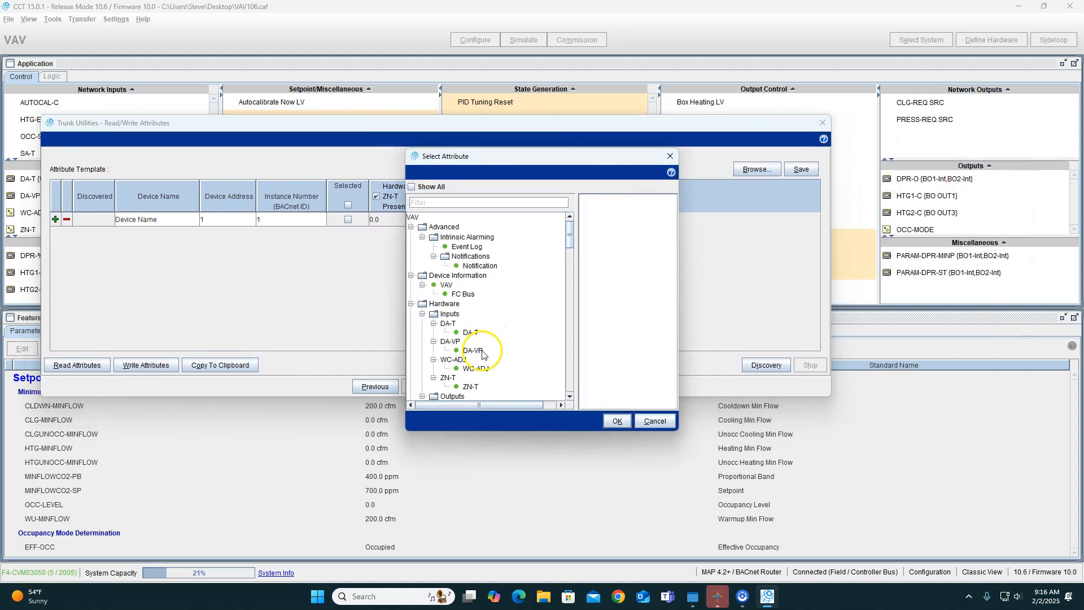
left_click(475, 368)
left_click(597, 230)
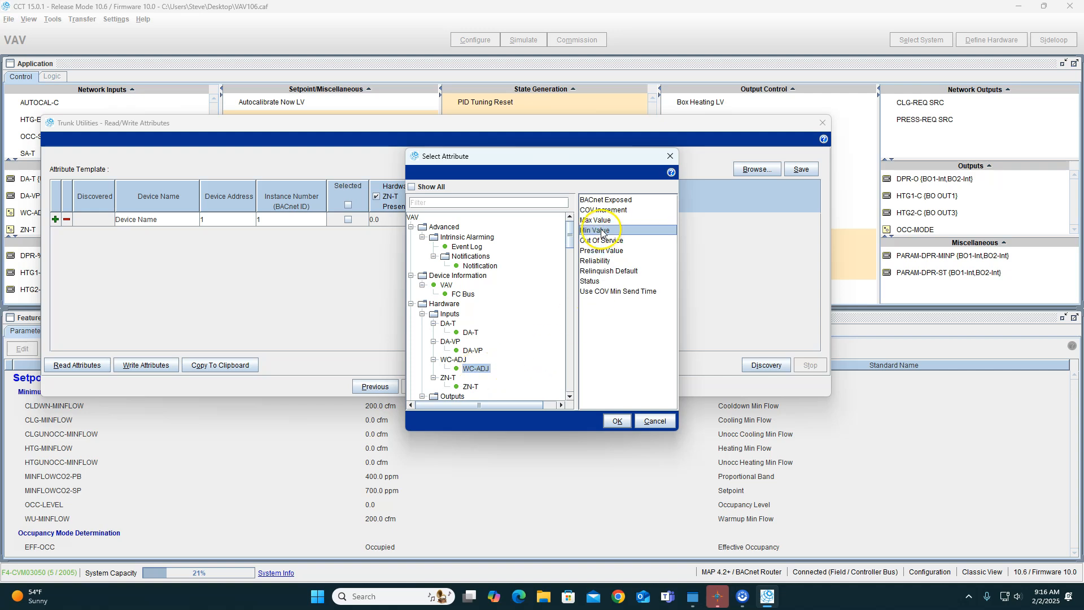
left_click(617, 421)
left_click(663, 221)
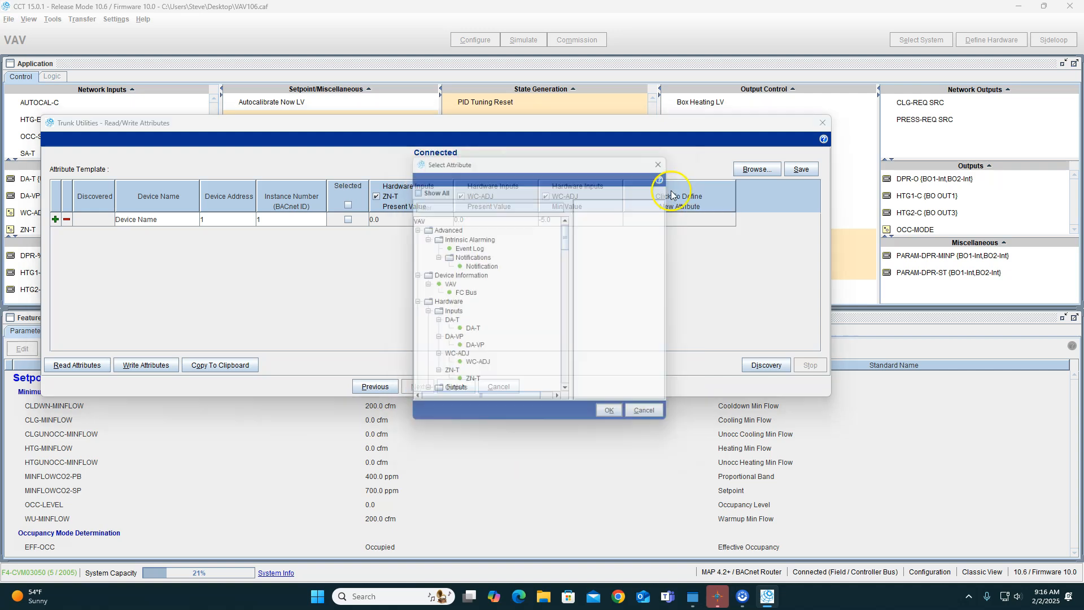
left_click(478, 370)
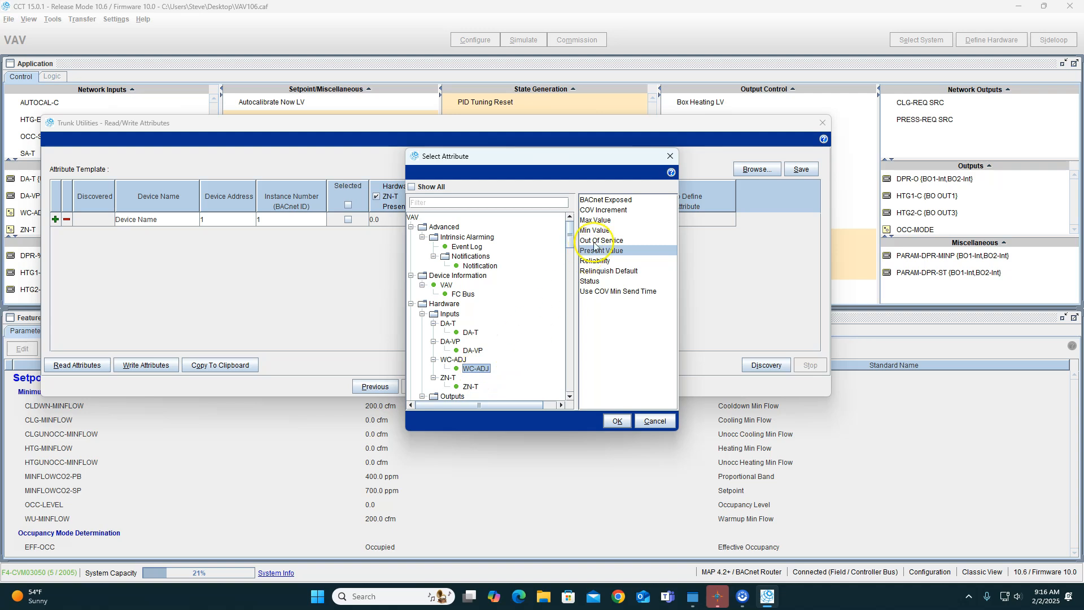
left_click(595, 220)
left_click(616, 421)
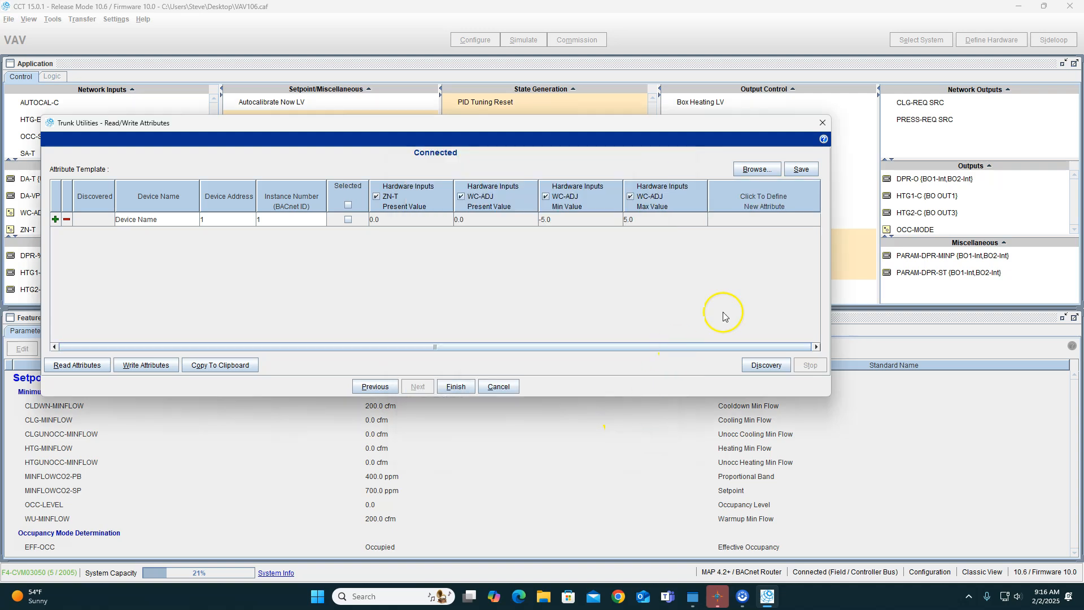
Step: Add the Polarity attribute of the hardware output DPR-O to the attribute table
left_click(763, 198)
scroll(471, 347, "down", 5)
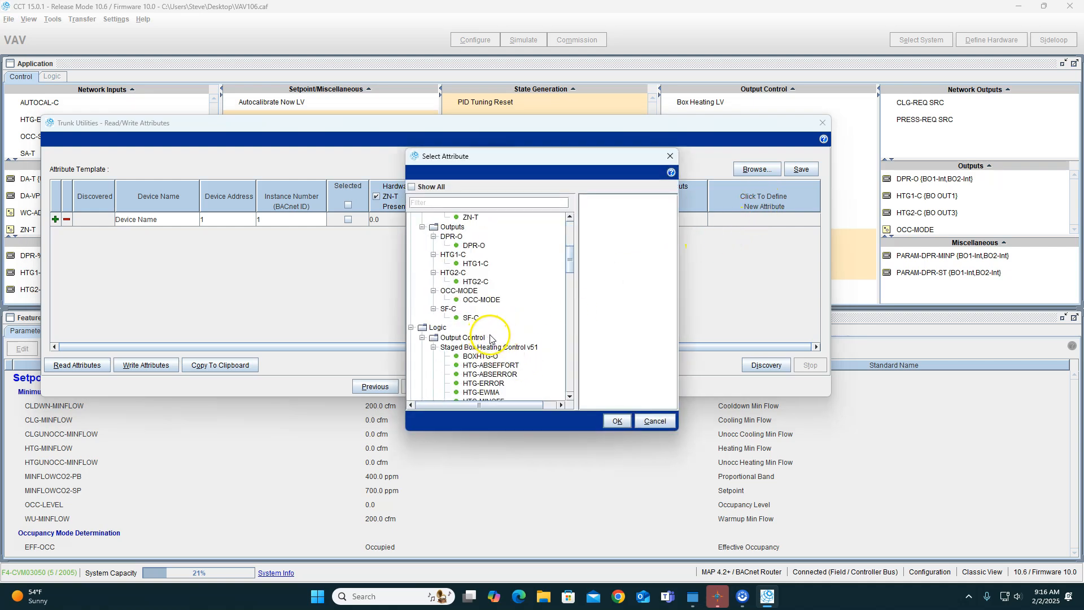
left_click(474, 245)
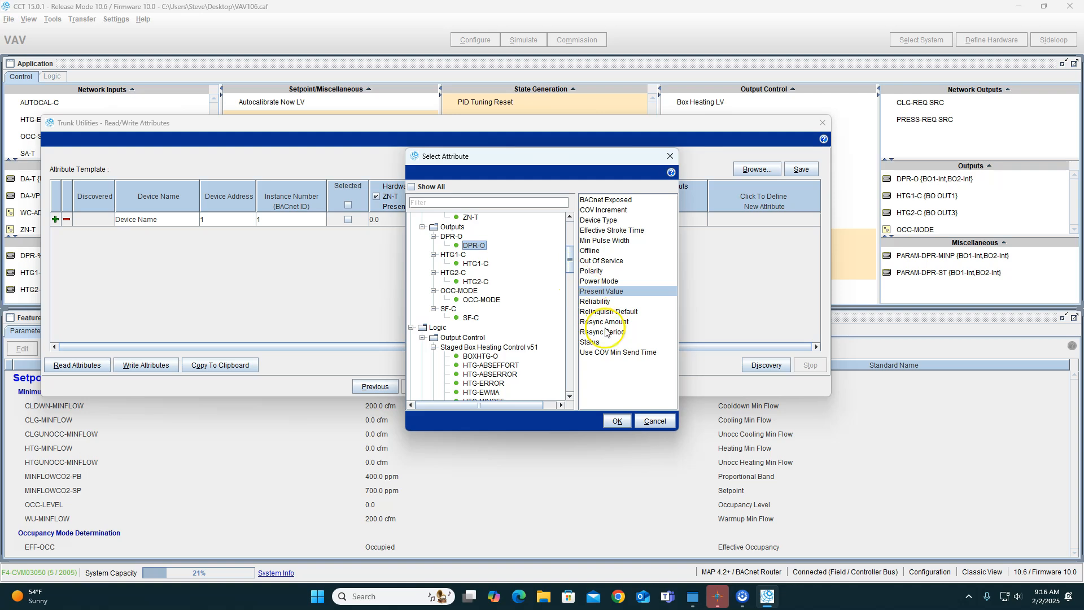
left_click(612, 271)
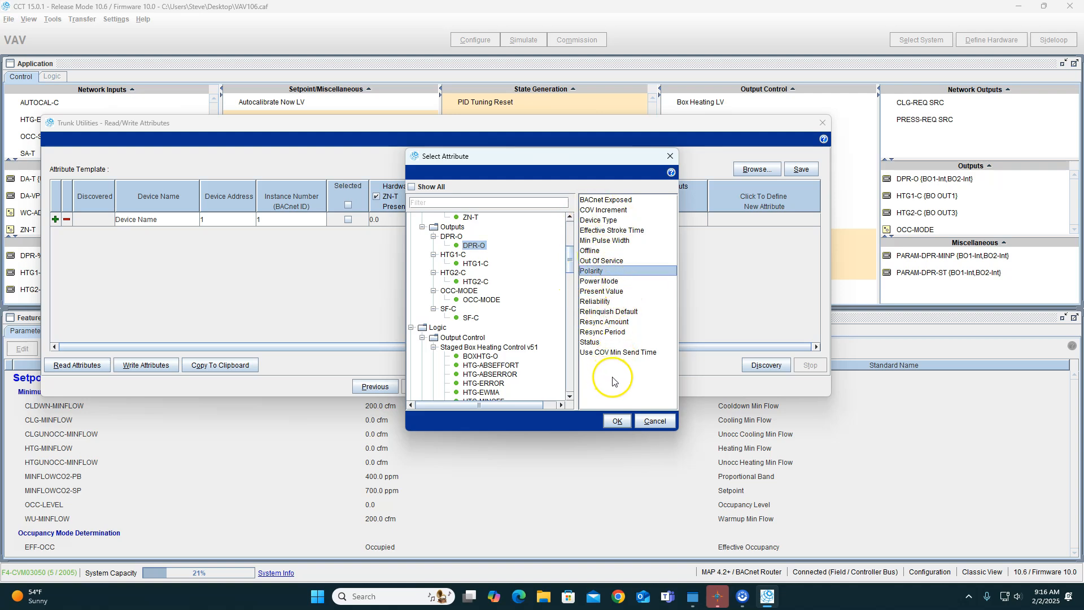
left_click(616, 422)
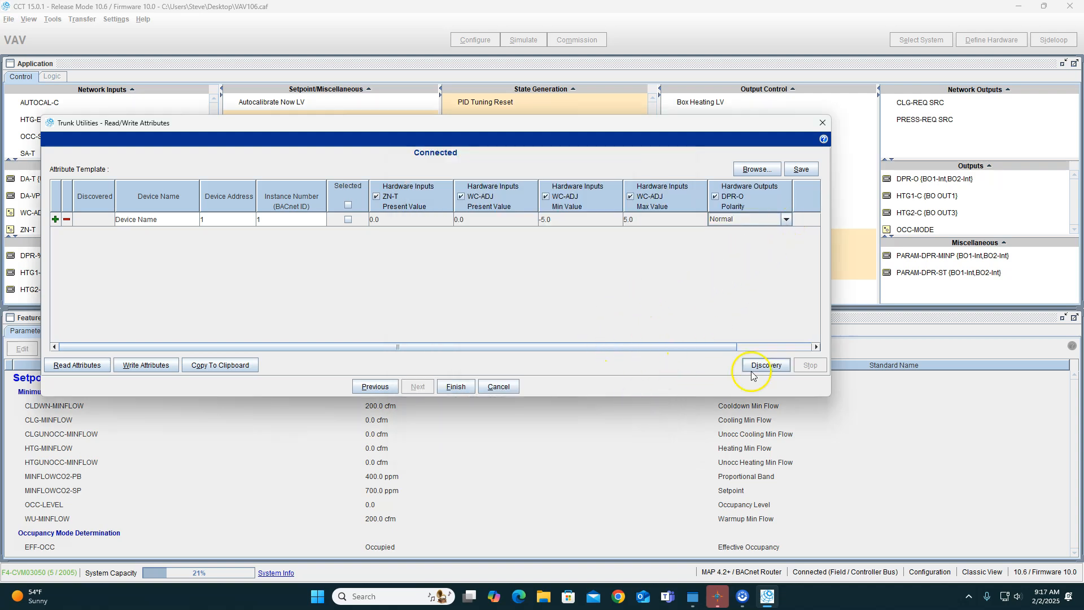
Step: Discover the devices on the trunk and read the defined attributes from the selected controllers
left_click_drag(720, 349, 617, 338)
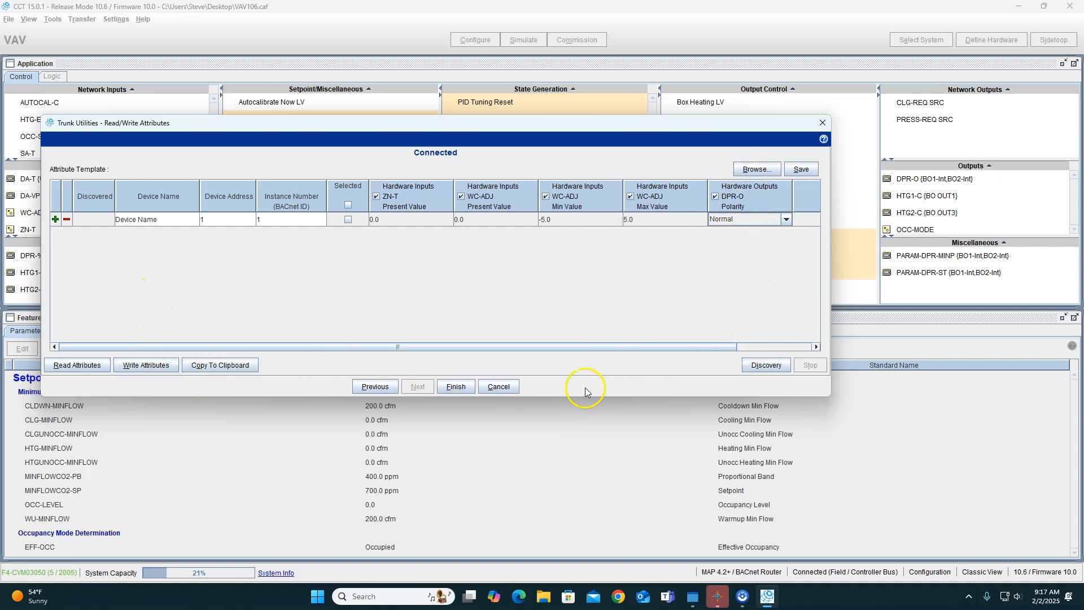
left_click(757, 371)
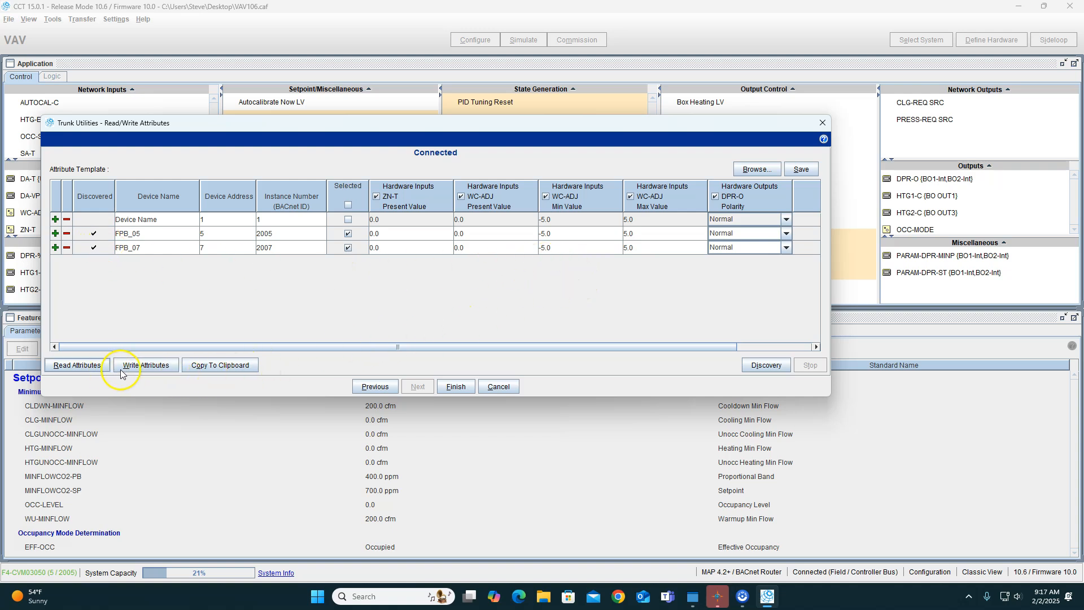
left_click(78, 366)
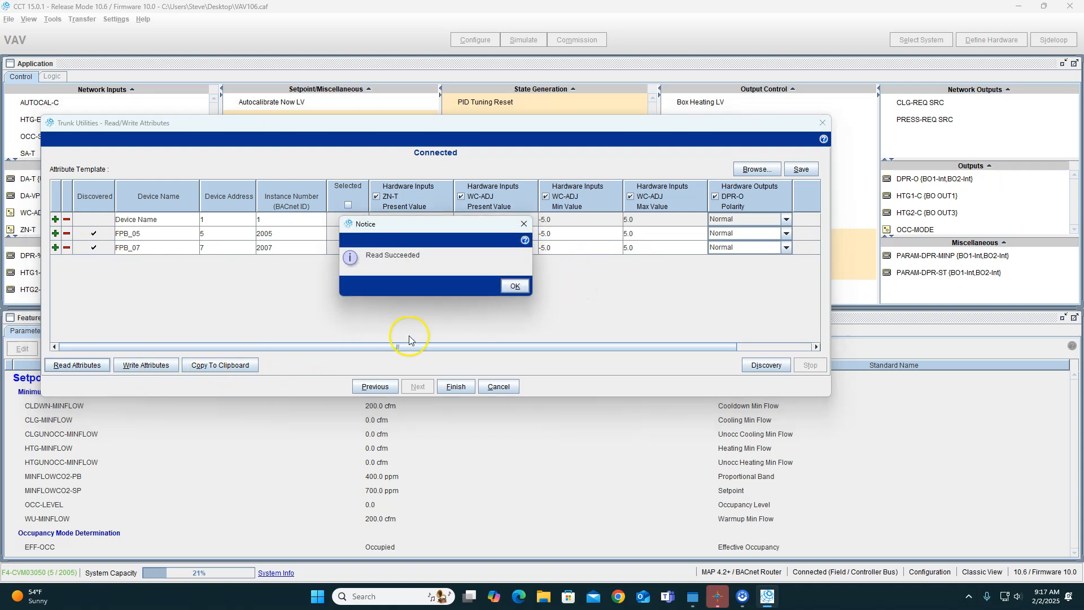
left_click(510, 287)
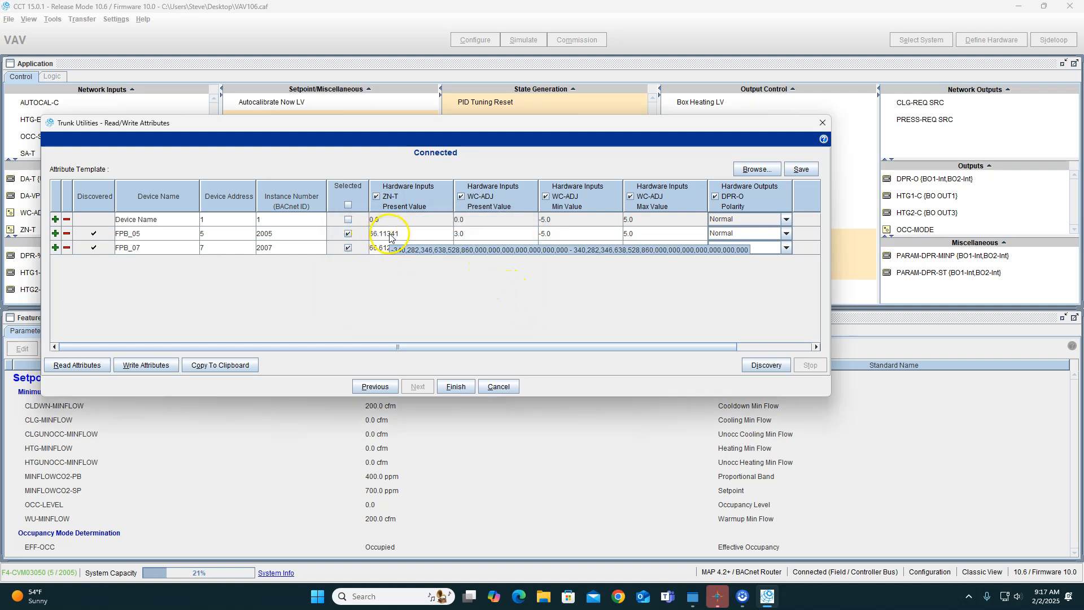
left_click(401, 247)
left_click(406, 233)
left_click(417, 246)
left_click(424, 238)
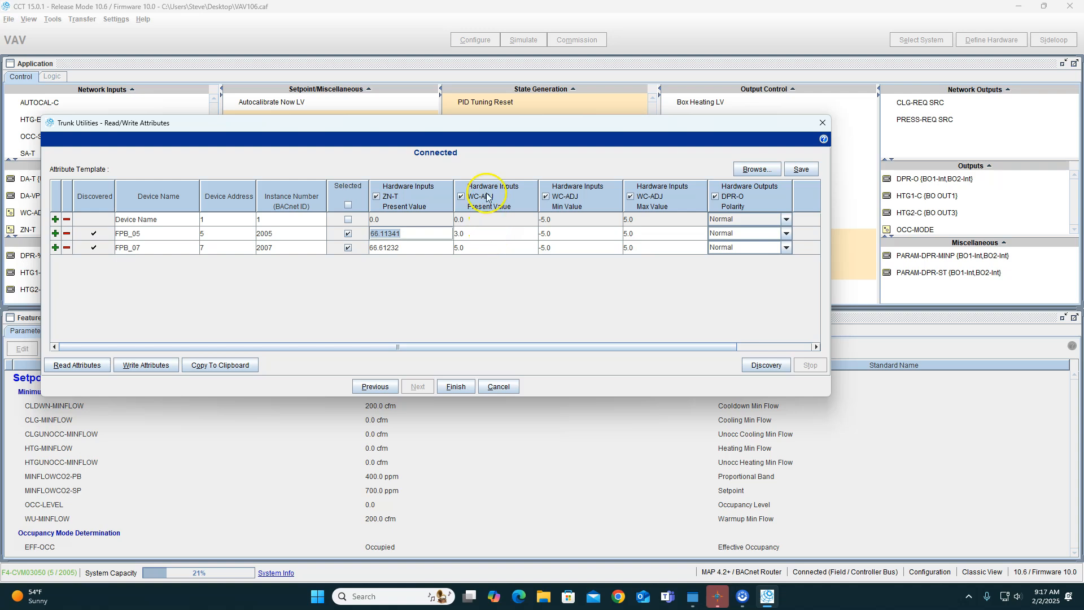
left_click(481, 236)
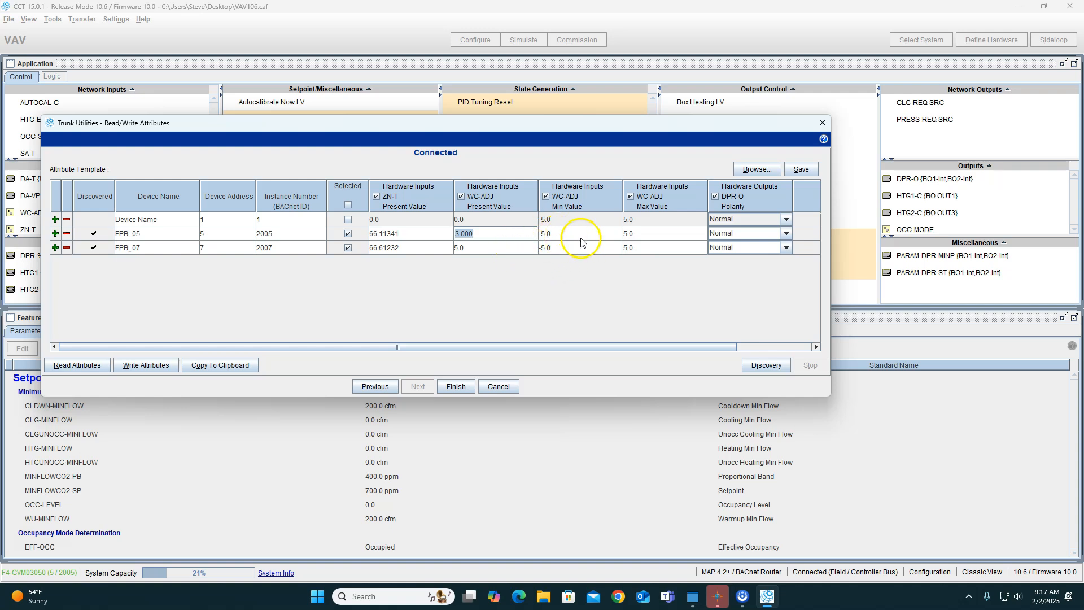
Step: For both FPB_05 and FPB_07, set the WC-ADJ Min Value to -2 and Max Value to 2
left_click(556, 238)
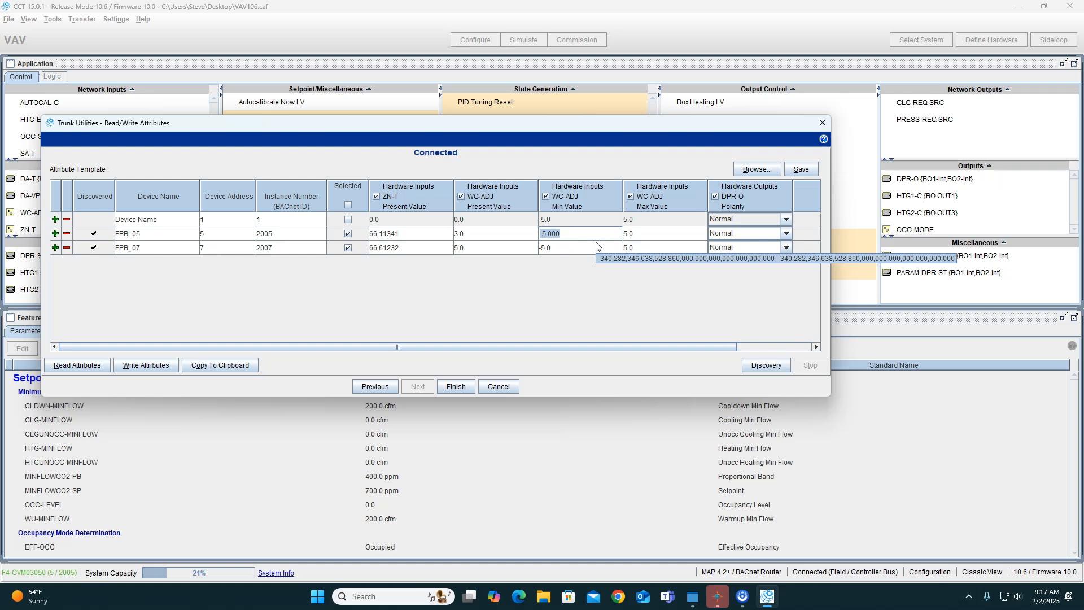
left_click(596, 246)
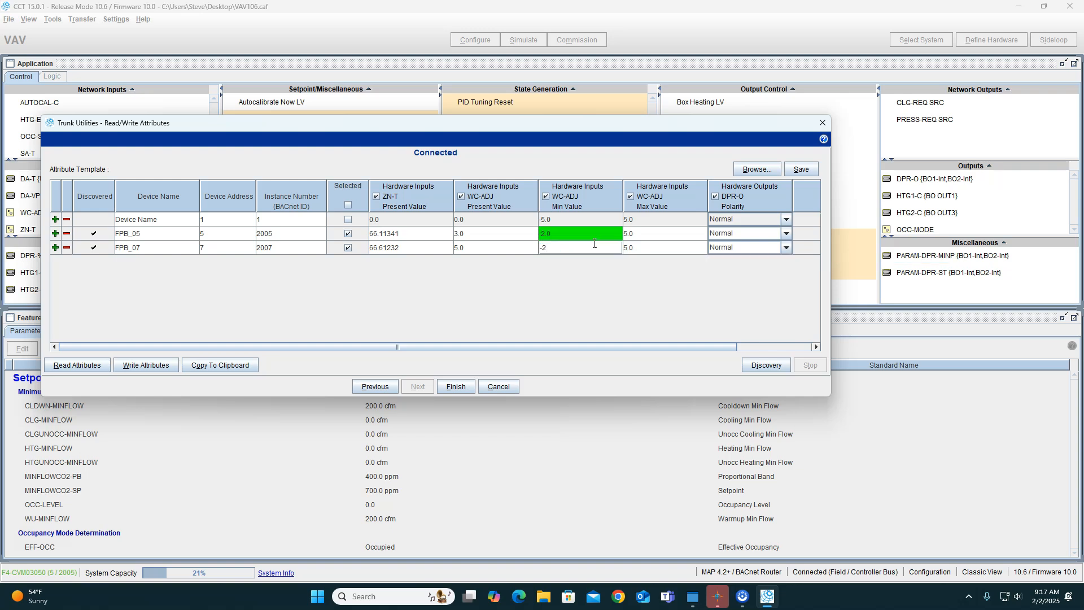
left_click(640, 236)
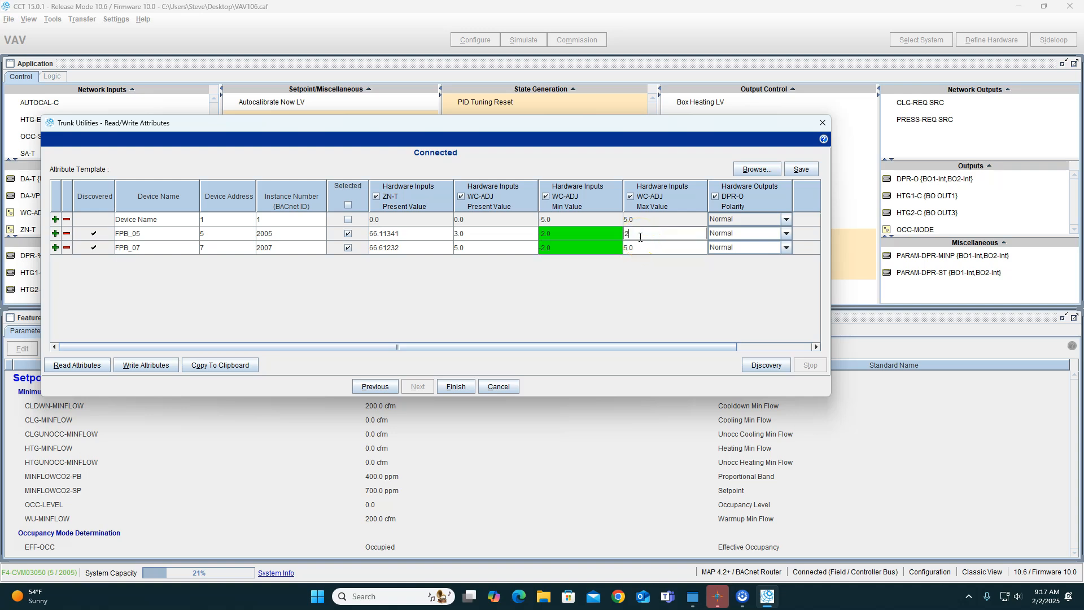
type("2")
left_click(643, 247)
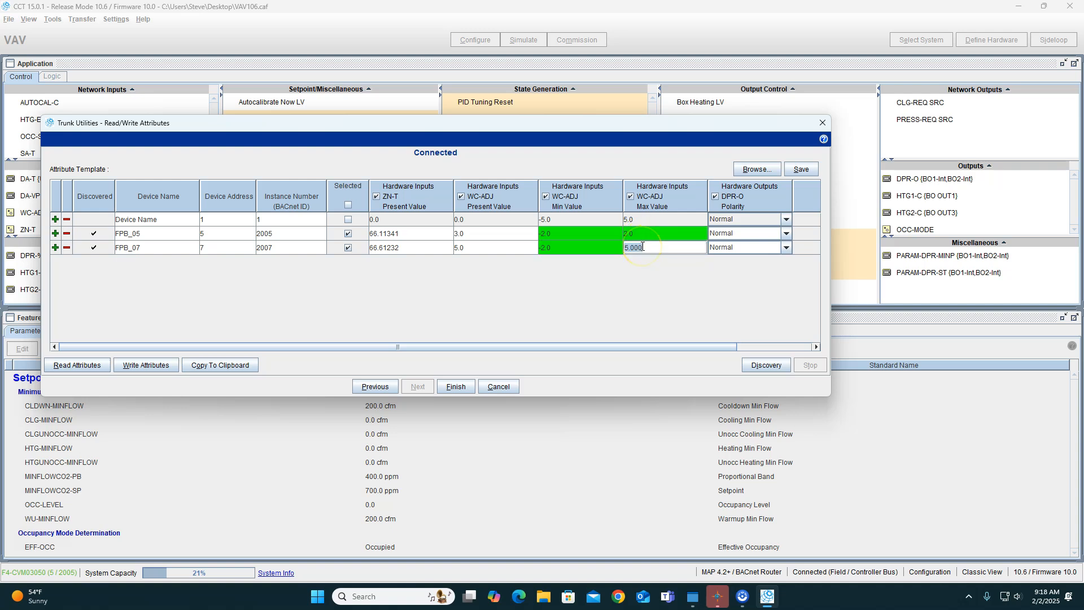
Step: Set FPB_07's DPR-O Polarity to Reverse and deselect the ZN-T and WC-ADJ Present Value attribute columns
left_click(786, 247)
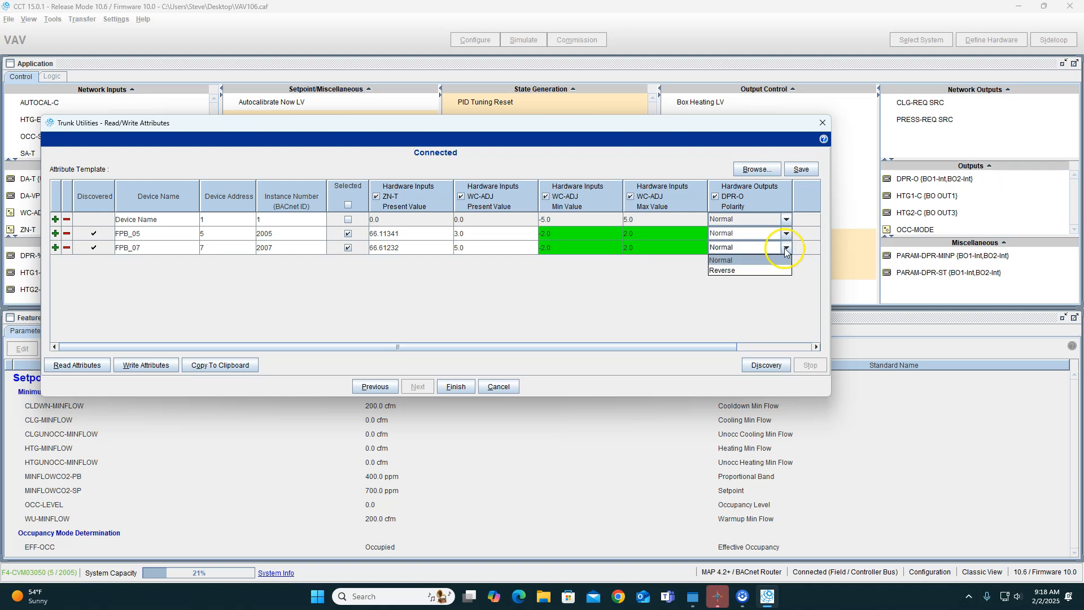
left_click(731, 271)
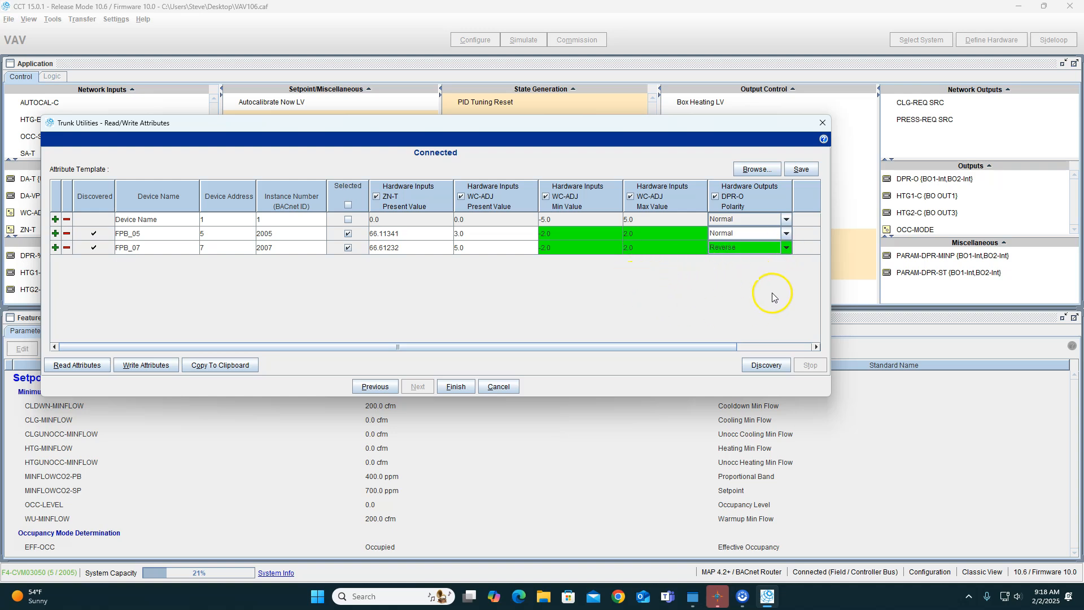
left_click(461, 196)
left_click(376, 196)
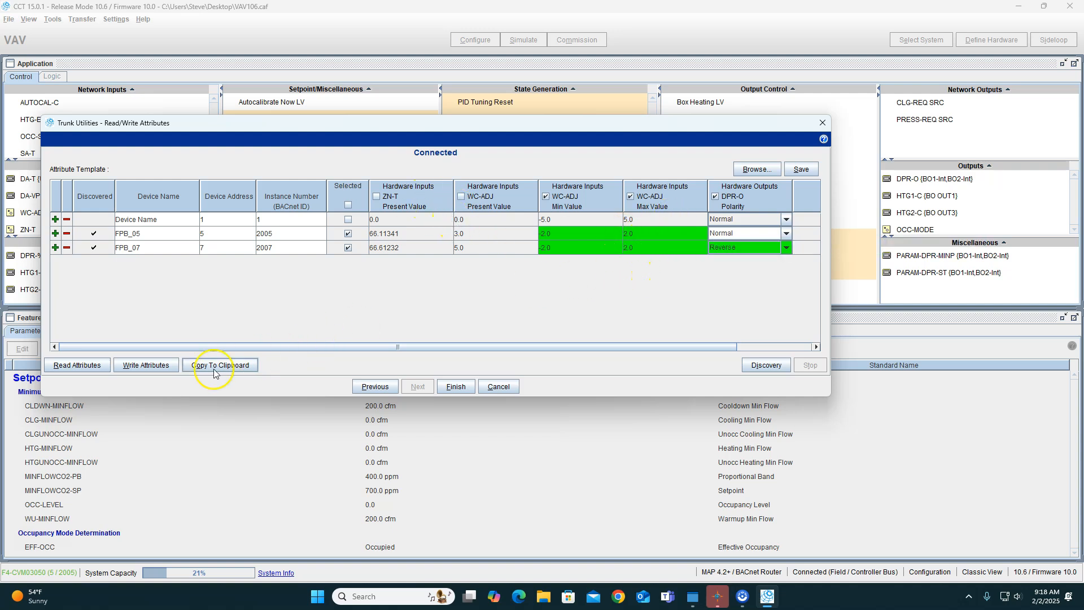
Step: Write the changed attributes to both controllers and read them back with the ZN-T and WC-ADJ Present Value columns included
left_click(156, 368)
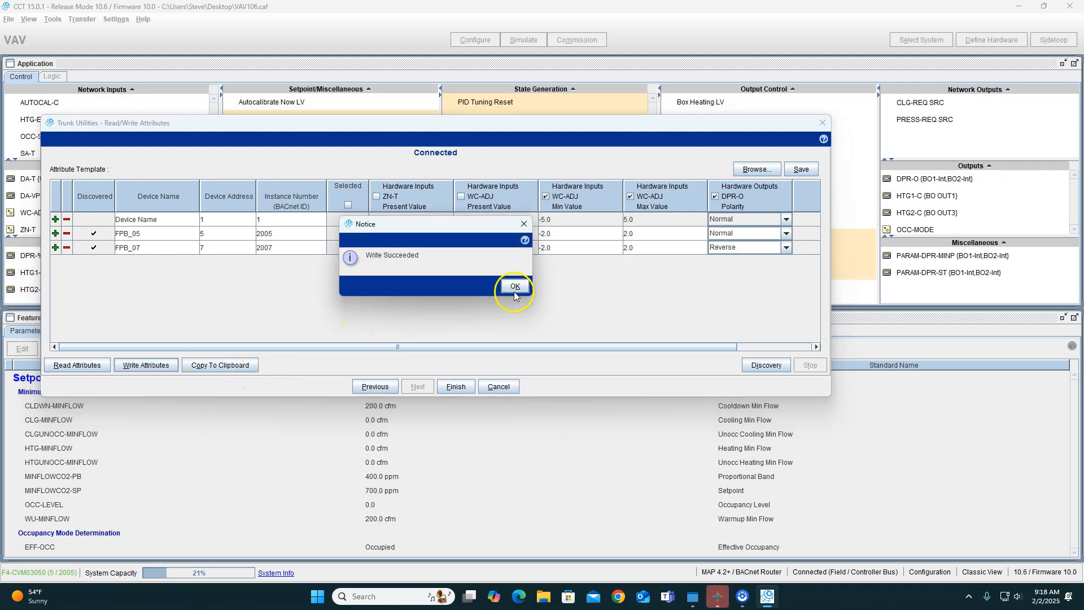
left_click(515, 287)
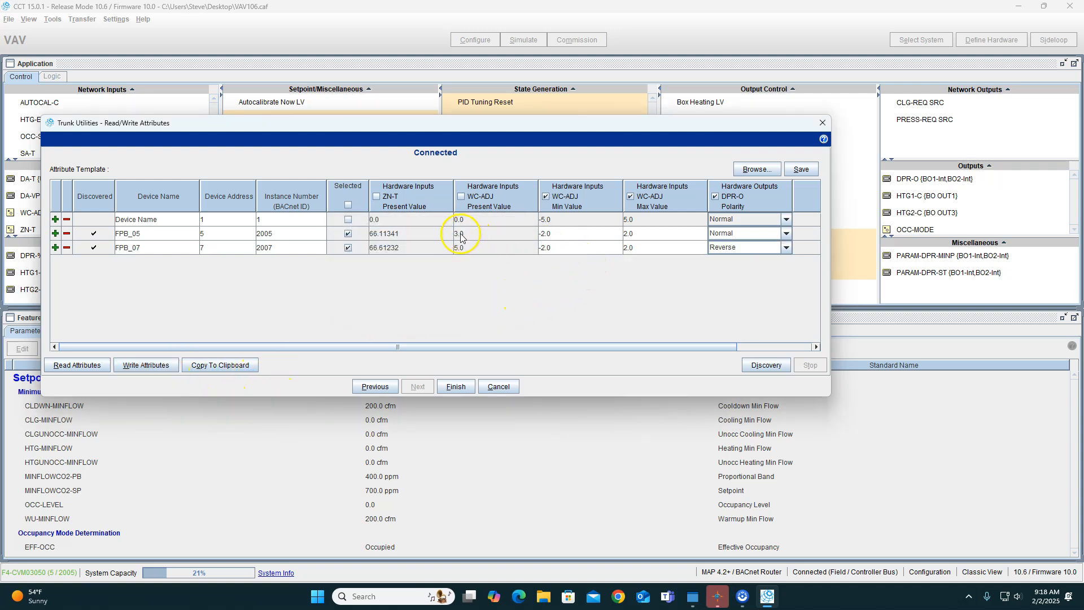
left_click(461, 196)
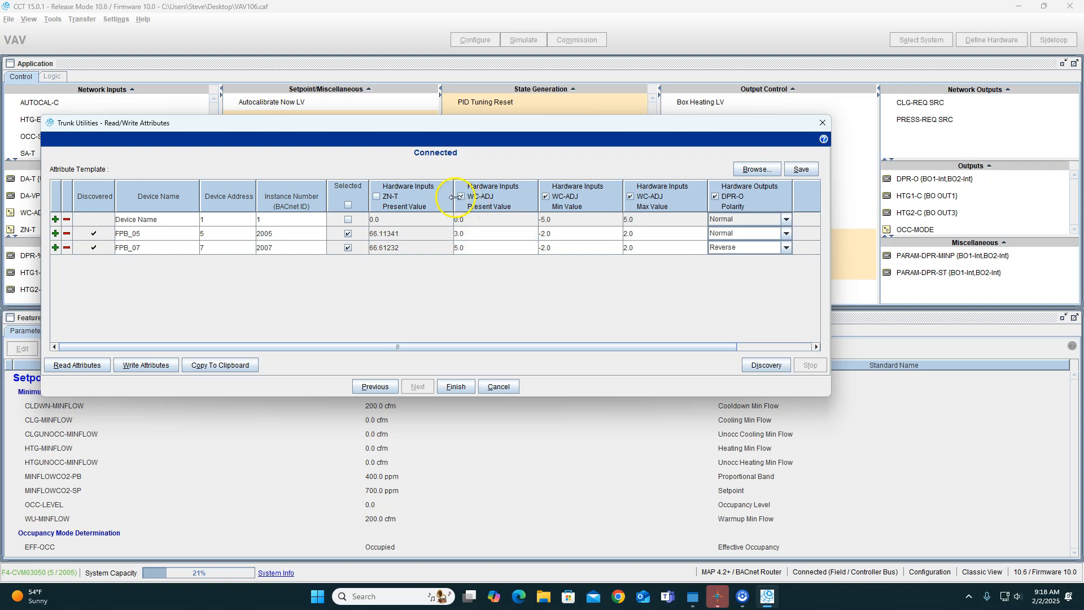
left_click(376, 197)
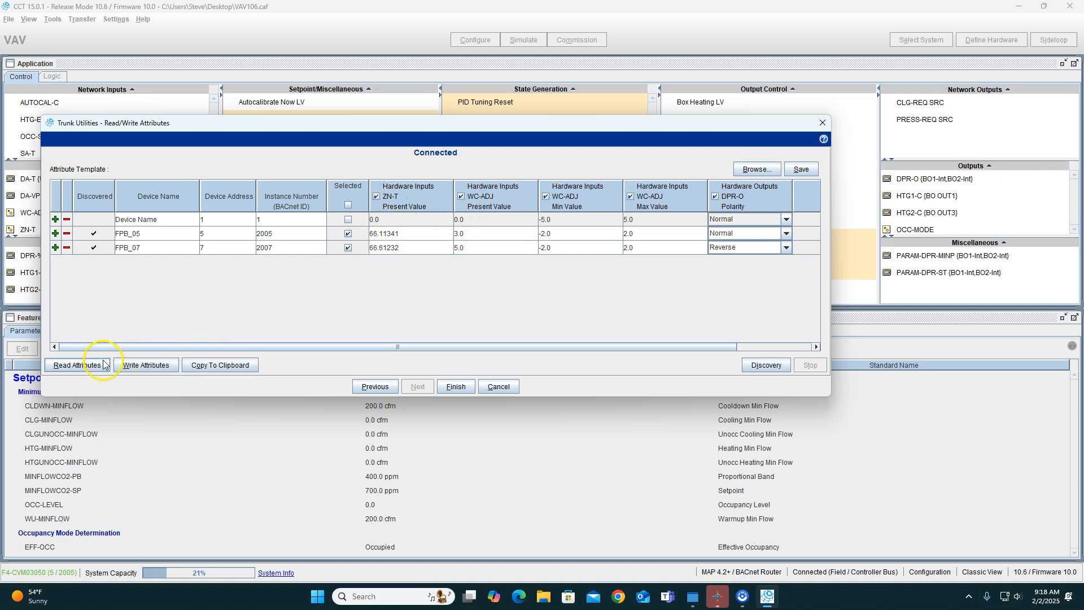
left_click(73, 365)
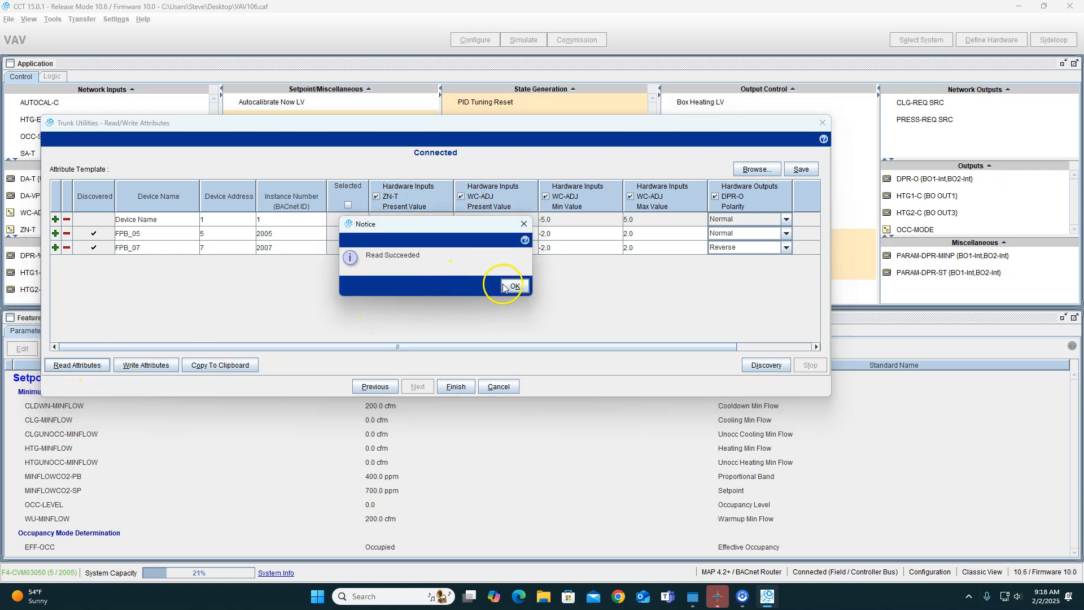
left_click(511, 286)
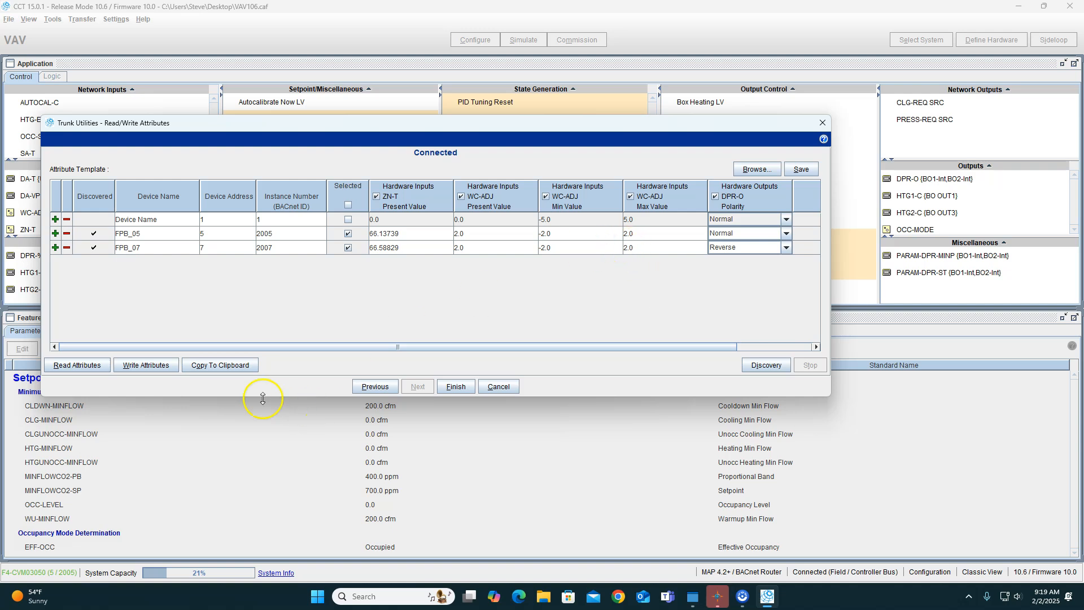
Step: Read the attributes from both controllers twice more to refresh the live present values
left_click(77, 365)
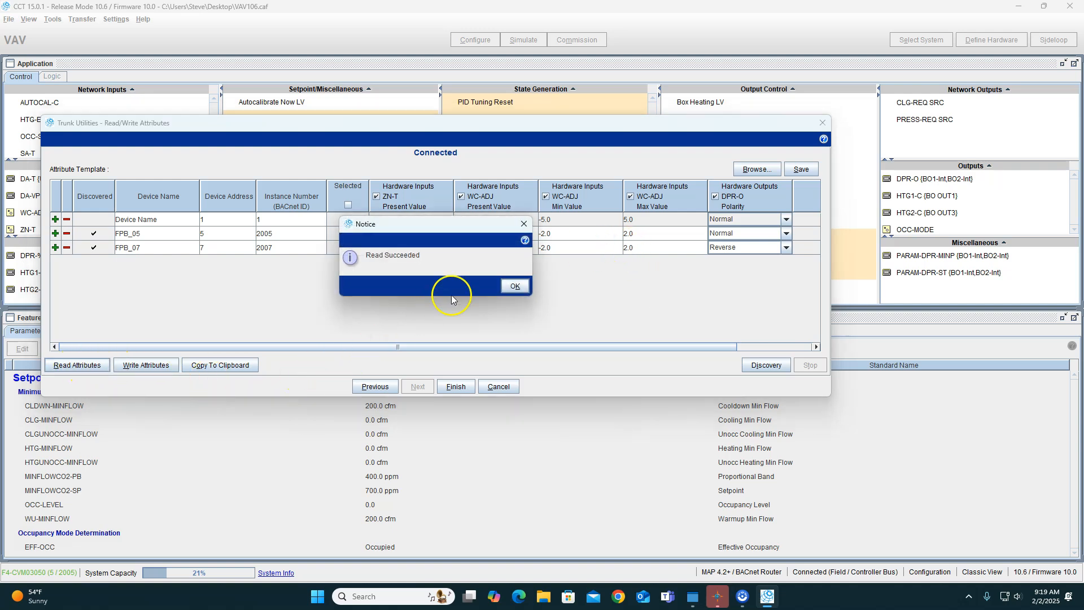
left_click(514, 286)
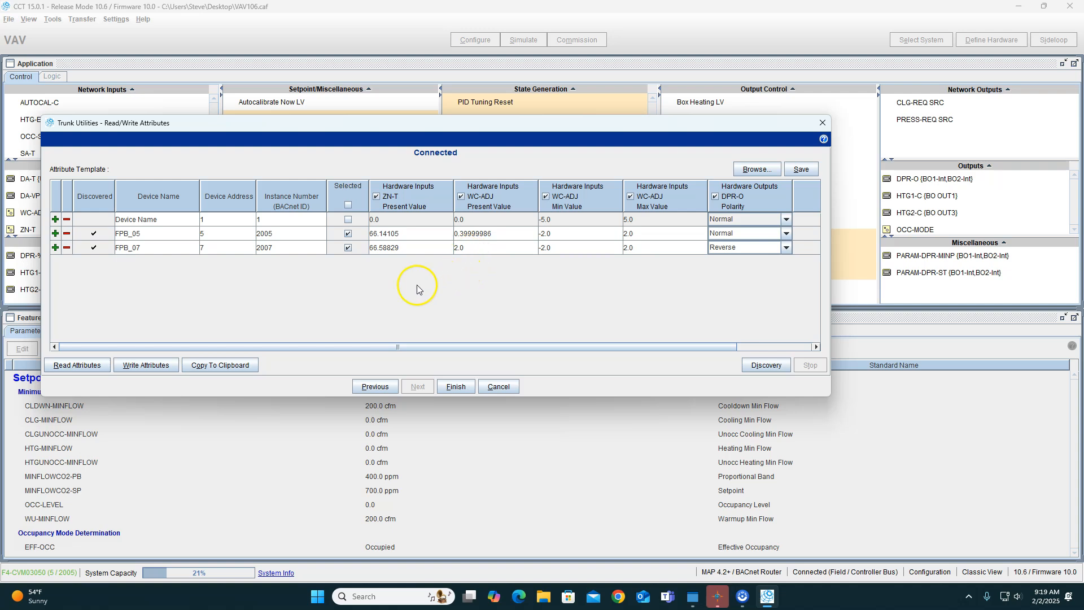
left_click(75, 367)
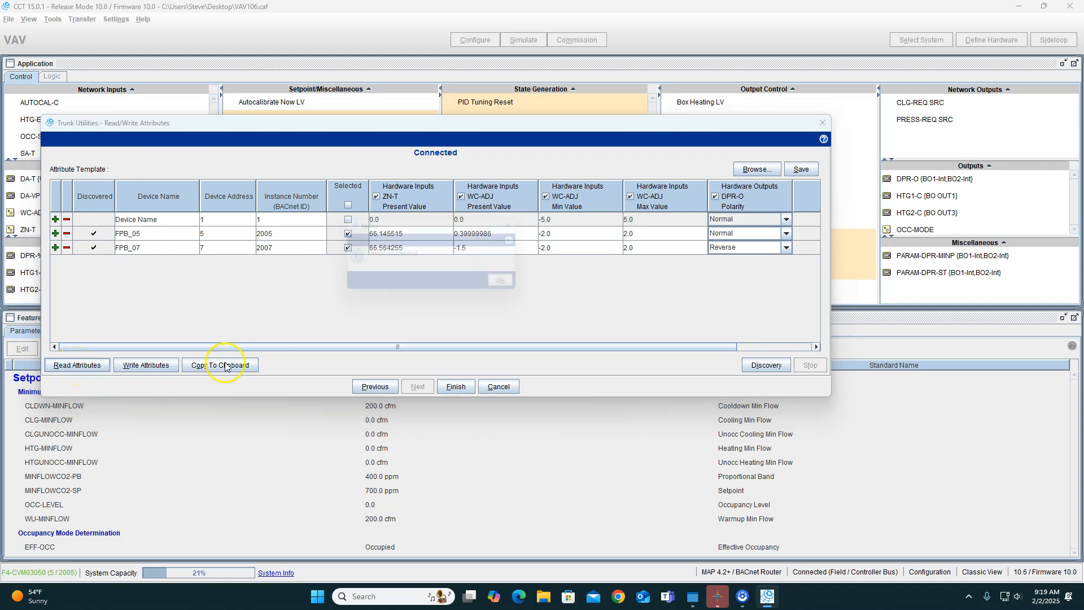
left_click(517, 286)
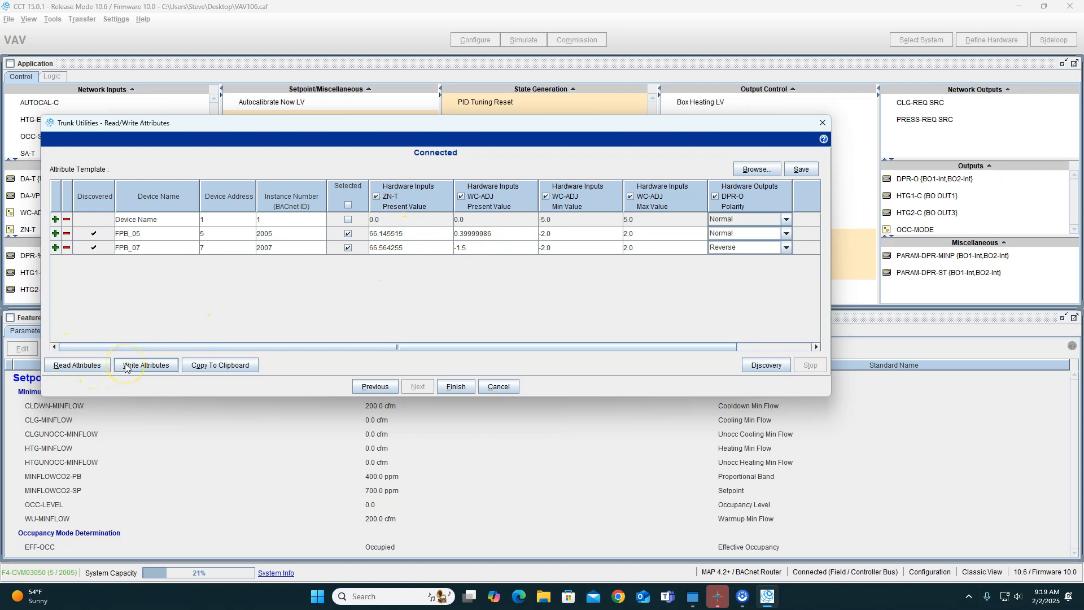
Step: Set FPB_07's DPR-O Polarity to Normal and deselect every attribute column except DPR-O Polarity
left_click(786, 247)
left_click(763, 259)
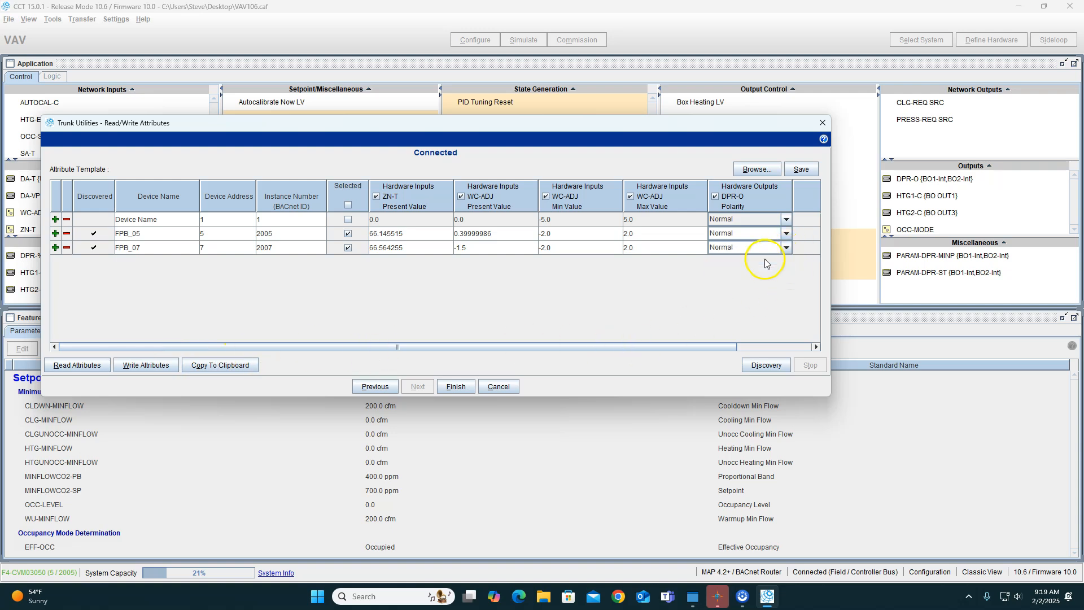
left_click(631, 196)
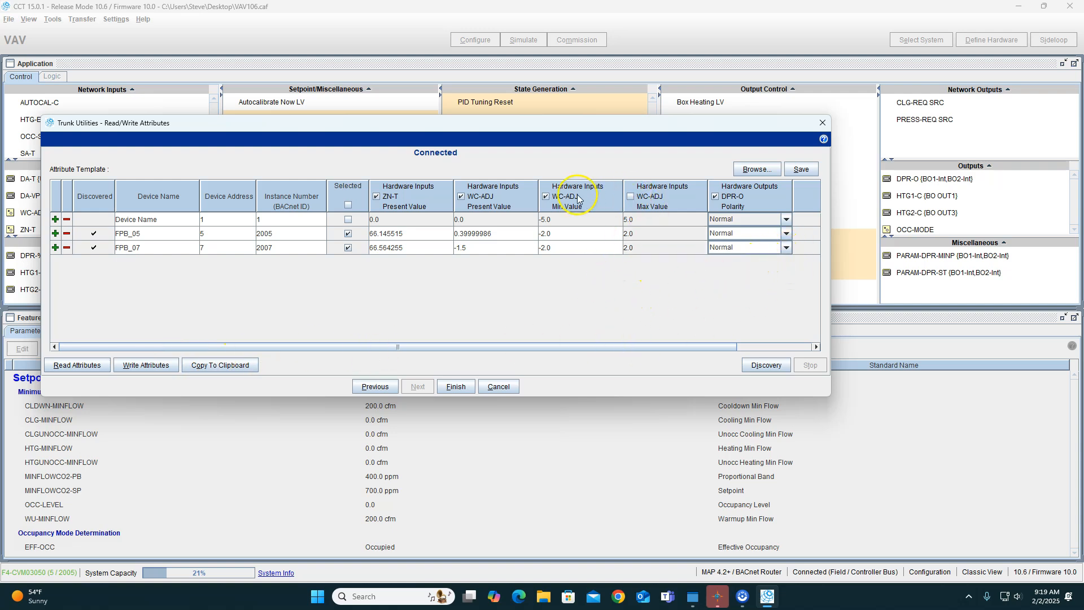
left_click(546, 197)
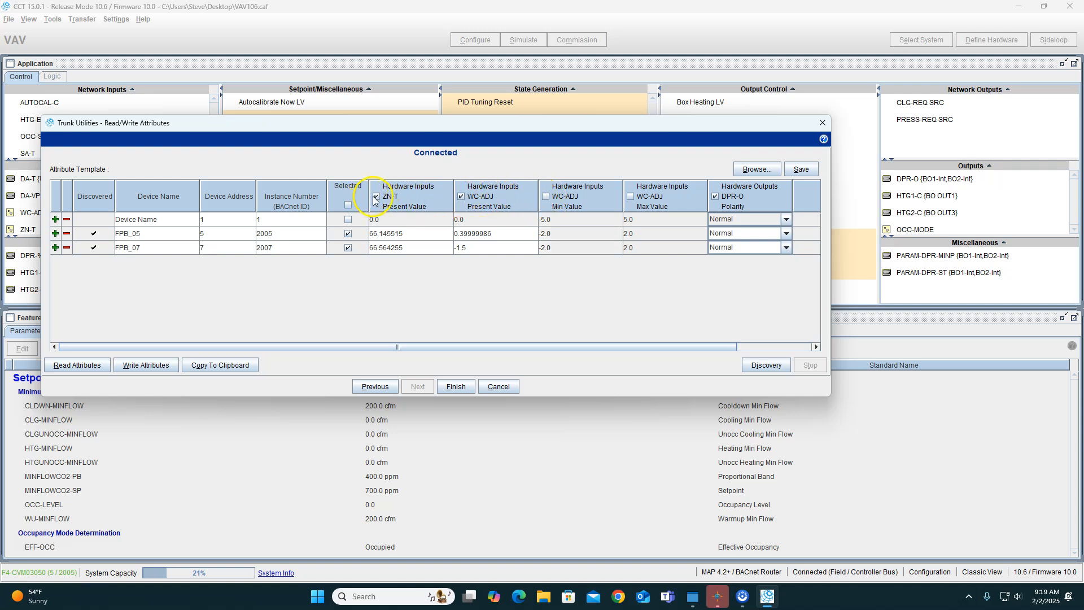
left_click(461, 196)
left_click(377, 197)
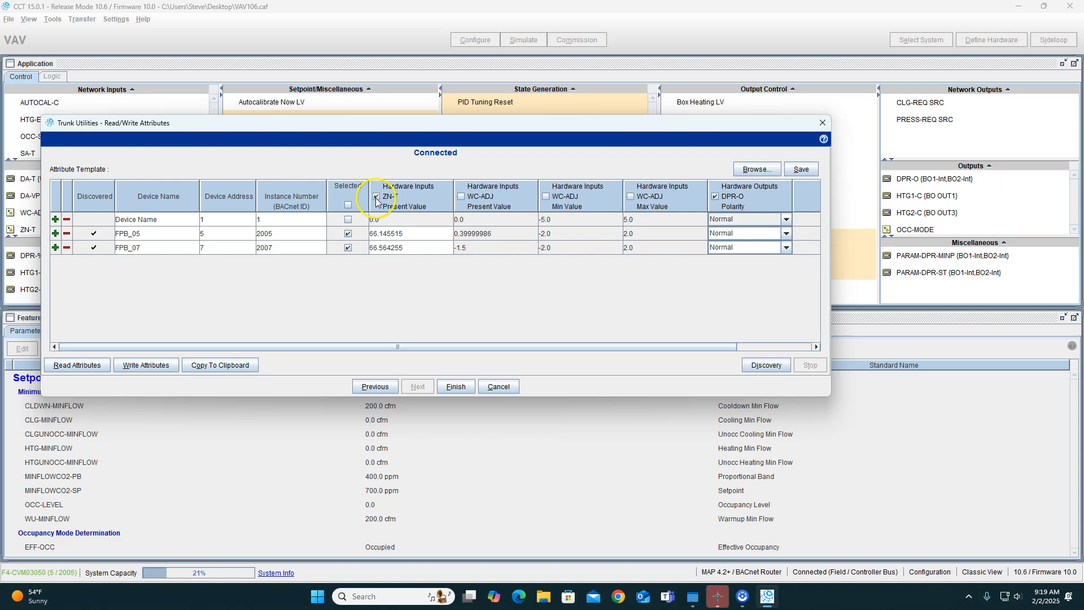
Step: Write the DPR-O Polarity attribute to the selected controllers and close the Read/Write Attributes utility
left_click(152, 366)
left_click(515, 287)
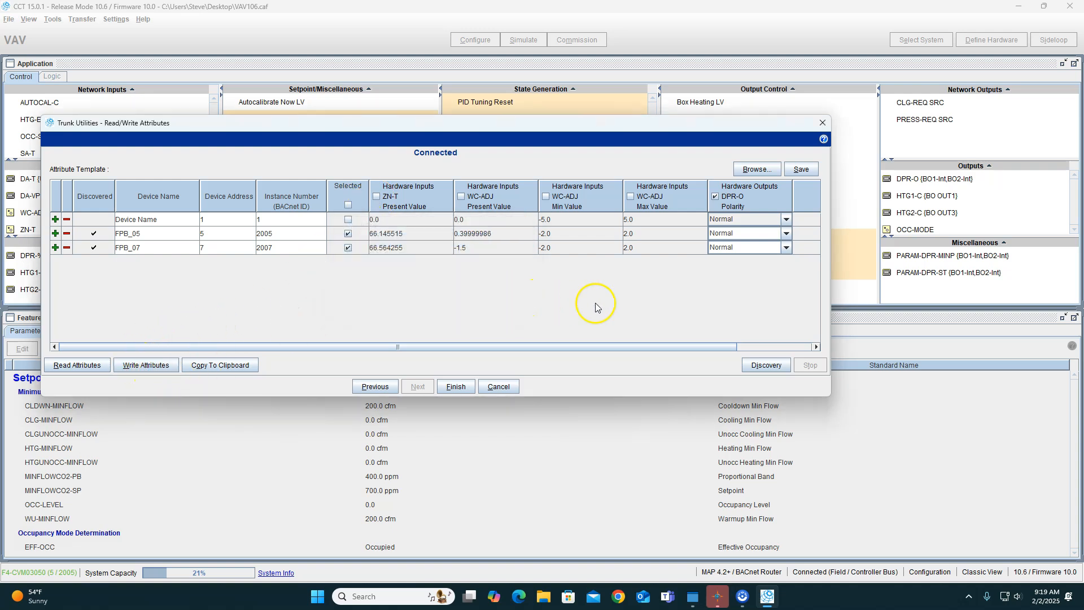
left_click_drag(598, 347, 388, 310)
left_click(821, 129)
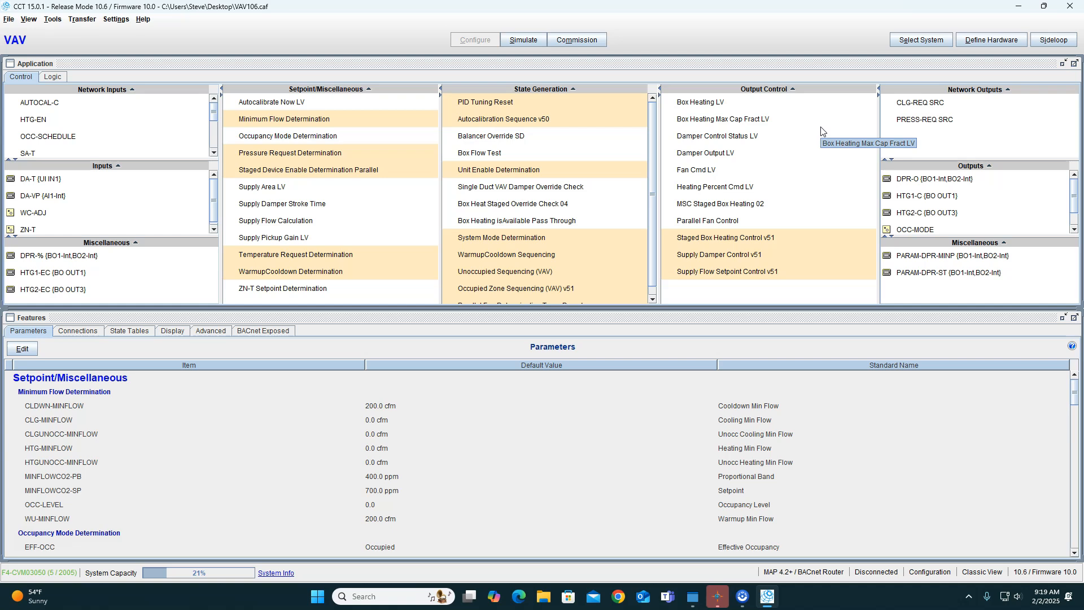